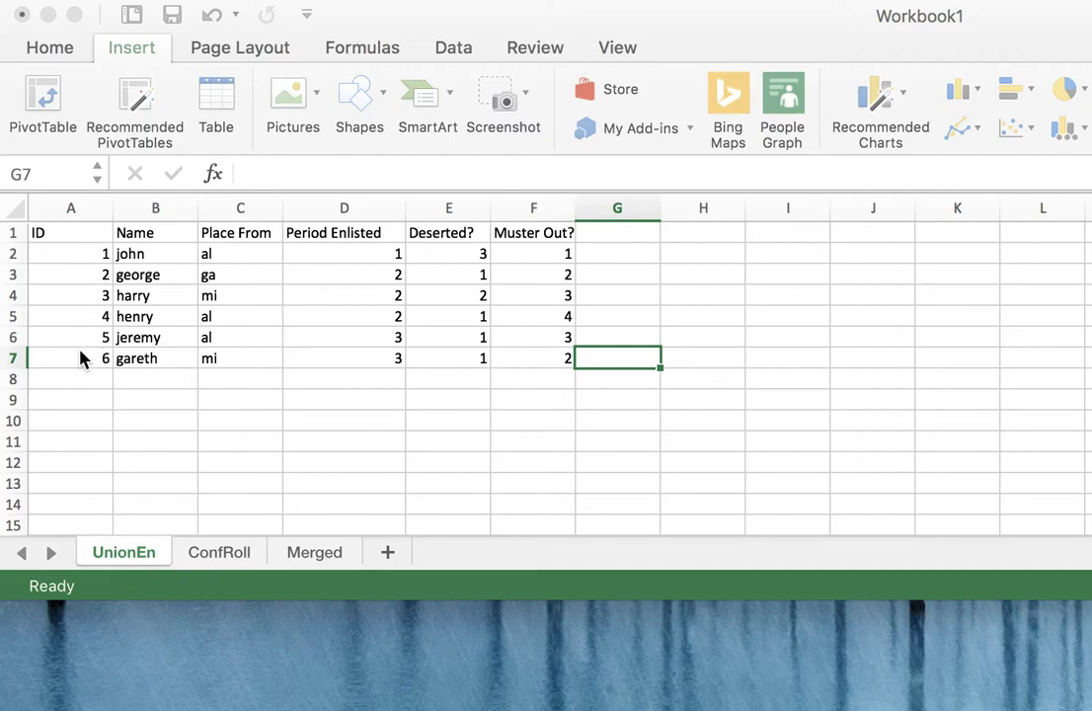
Step: Compare the UnionEn and ConfRoll data by switching back and forth between the two sheets
left_click(225, 563)
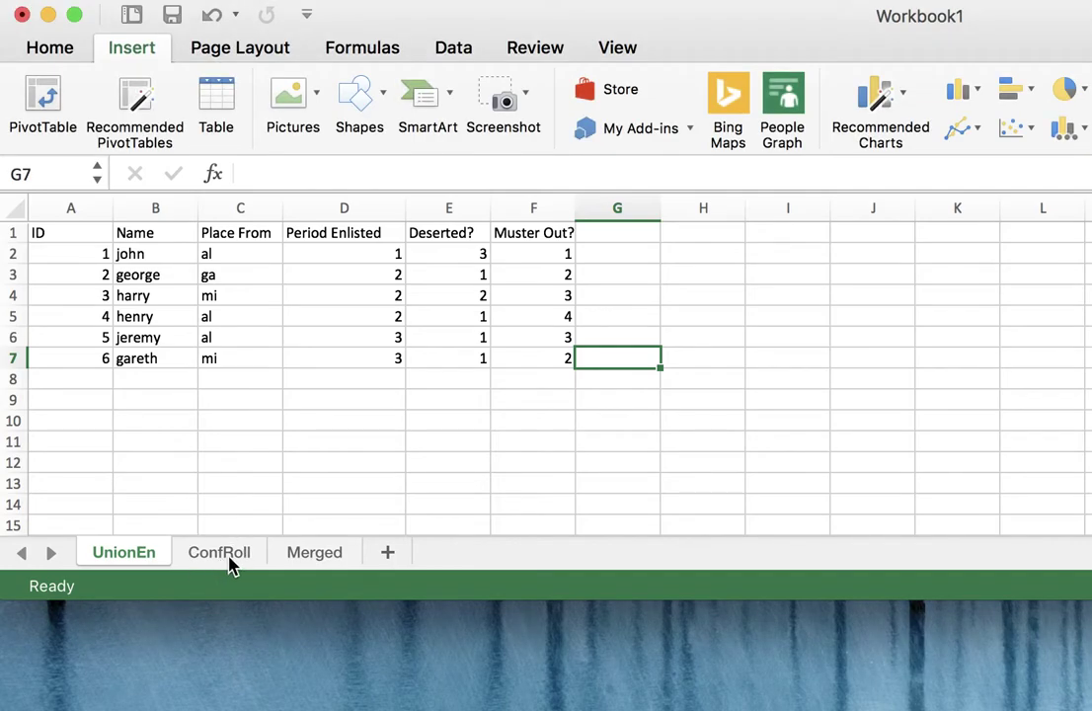
left_click(231, 563)
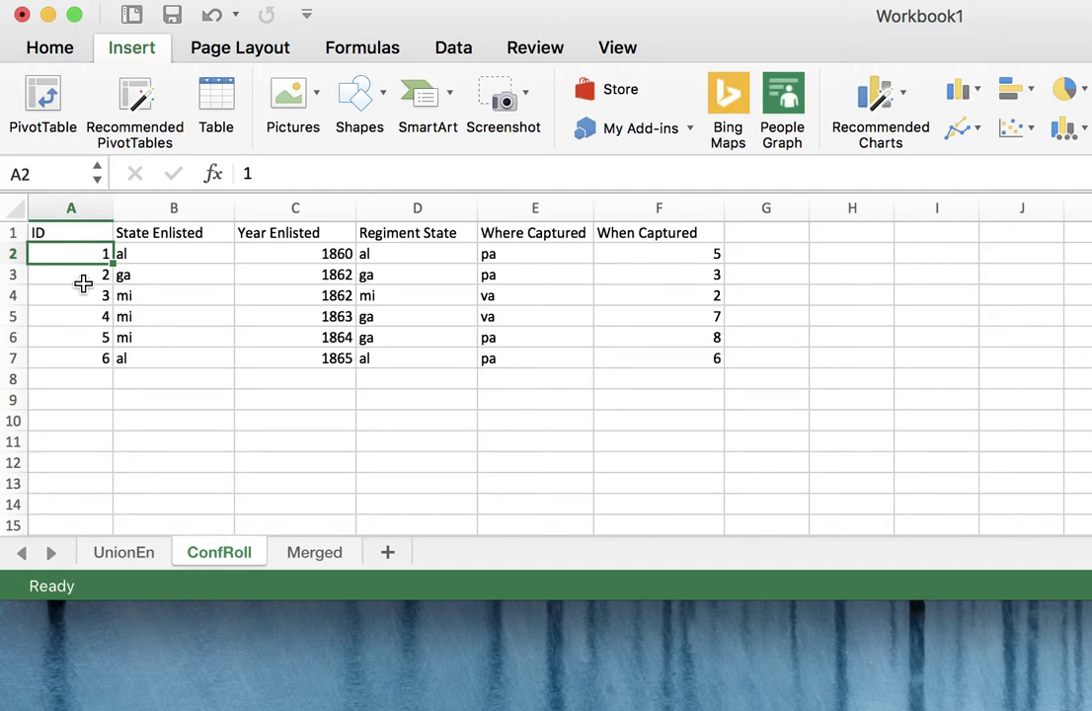
left_click(123, 553)
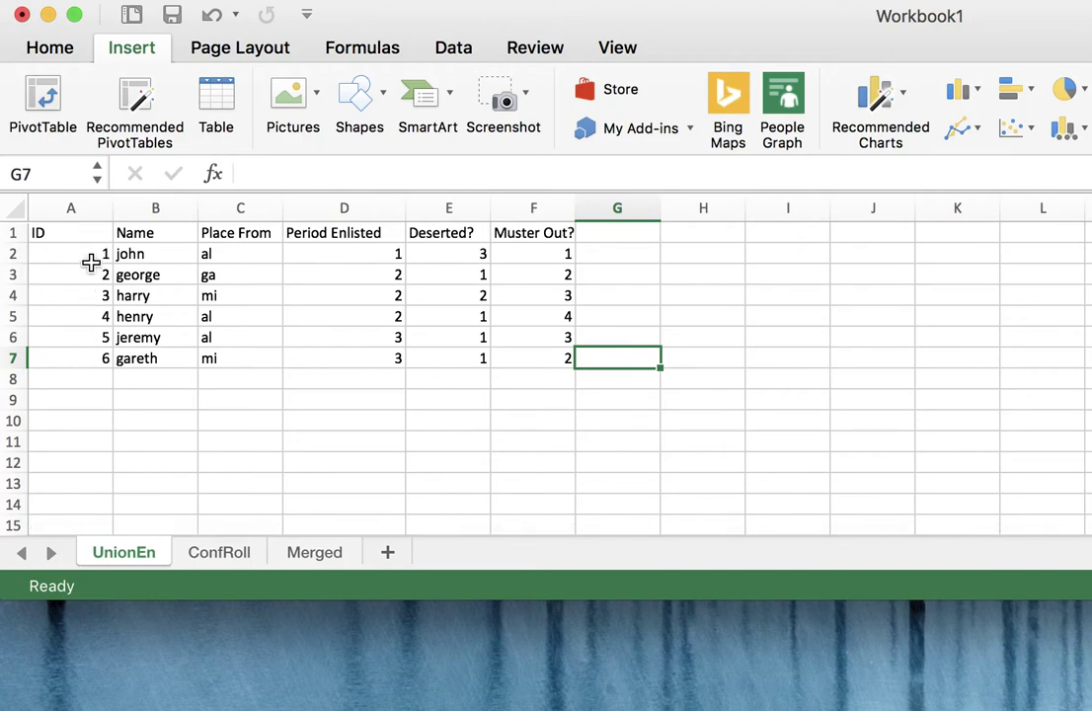
left_click(223, 554)
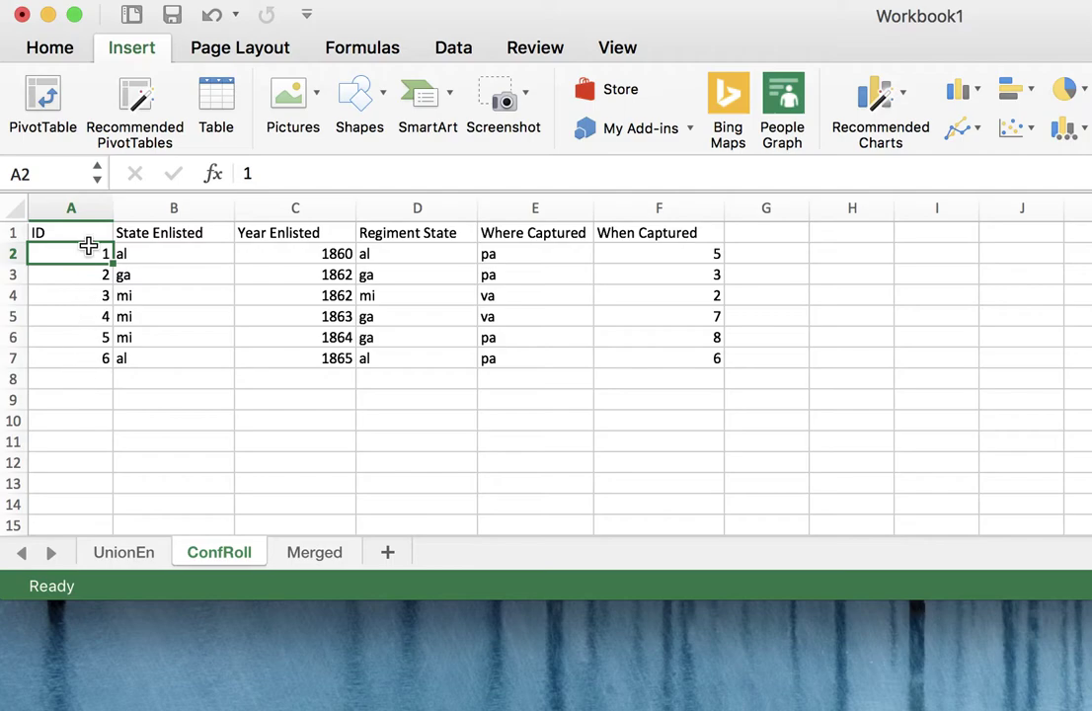
left_click(123, 553)
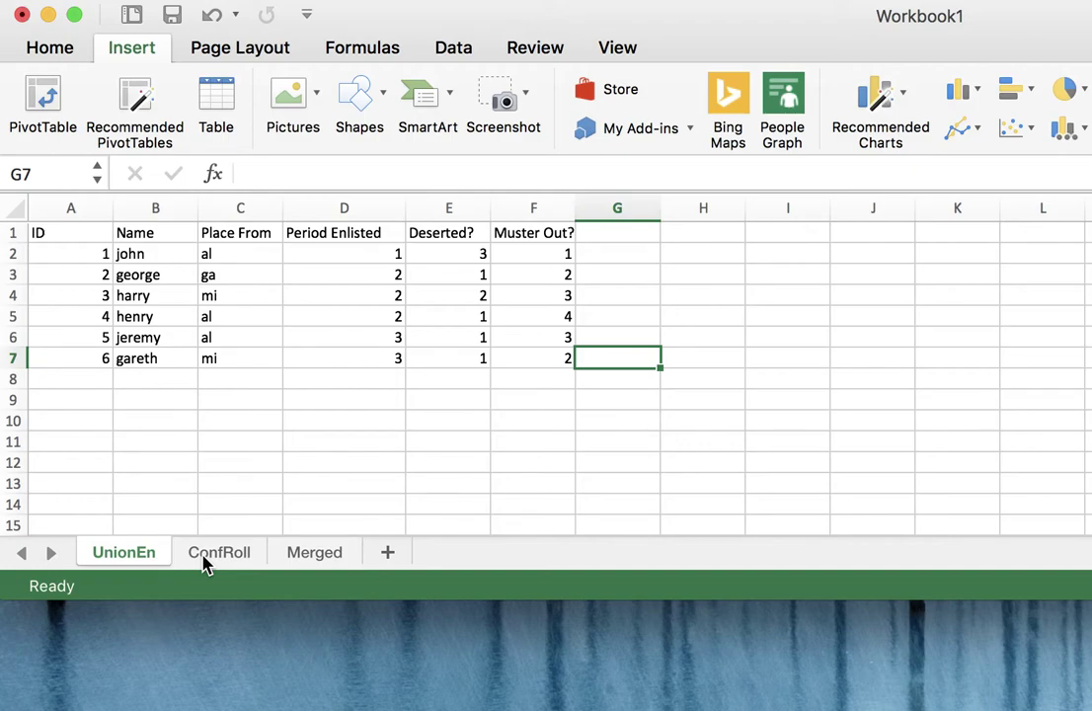
left_click(319, 555)
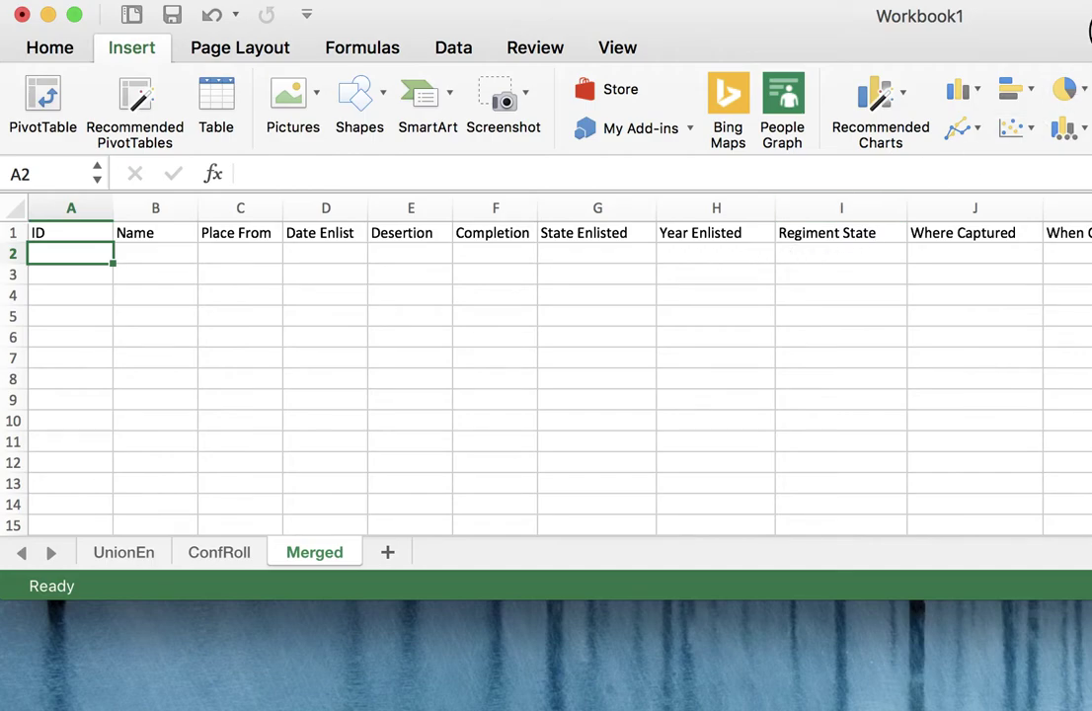
left_click(119, 559)
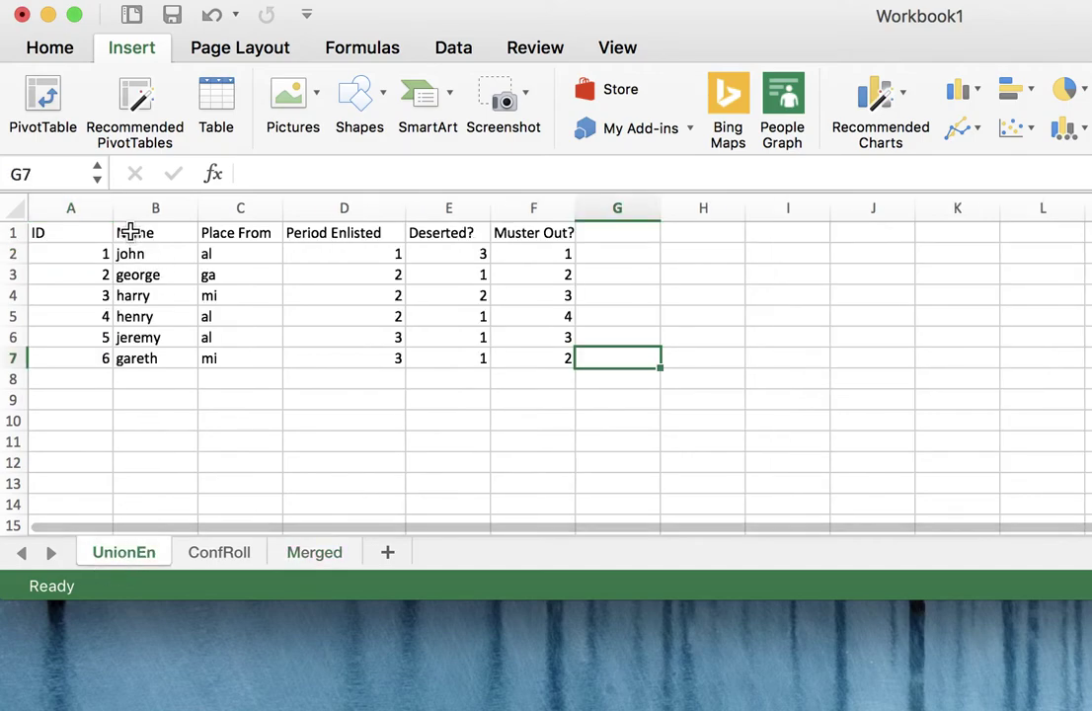
left_click_drag(130, 232, 565, 354)
left_click(331, 555)
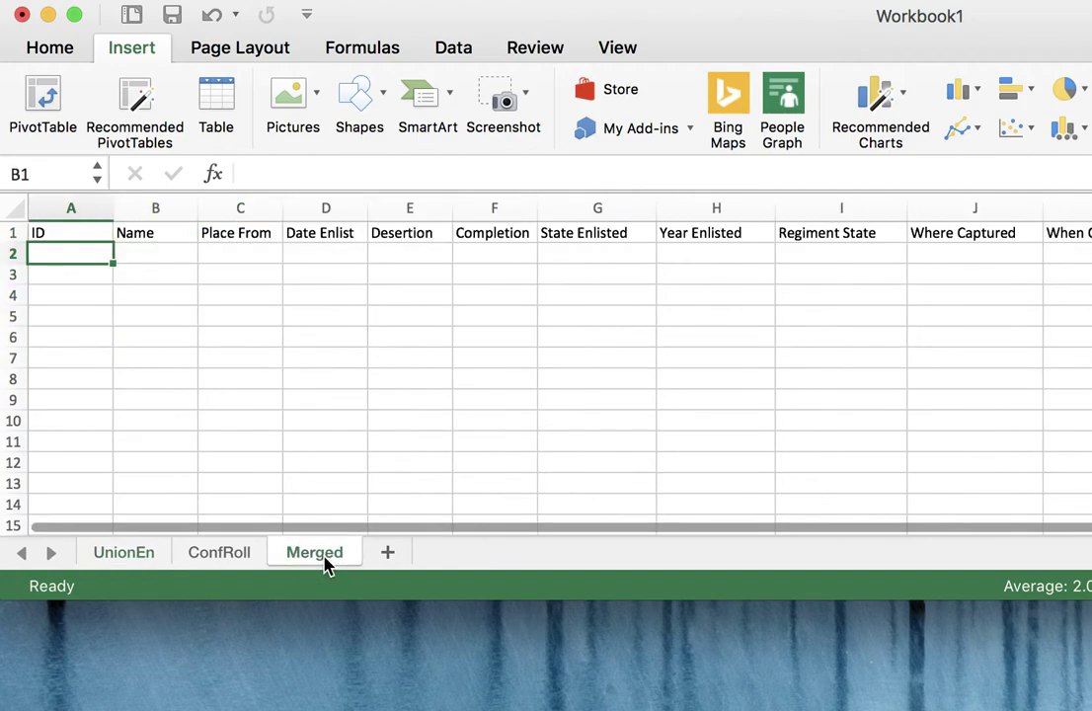
left_click(155, 232)
mouse_move(155, 232)
left_mouse_down()
mouse_move(488, 336)
mouse_move(505, 370)
mouse_move(153, 237)
left_mouse_up()
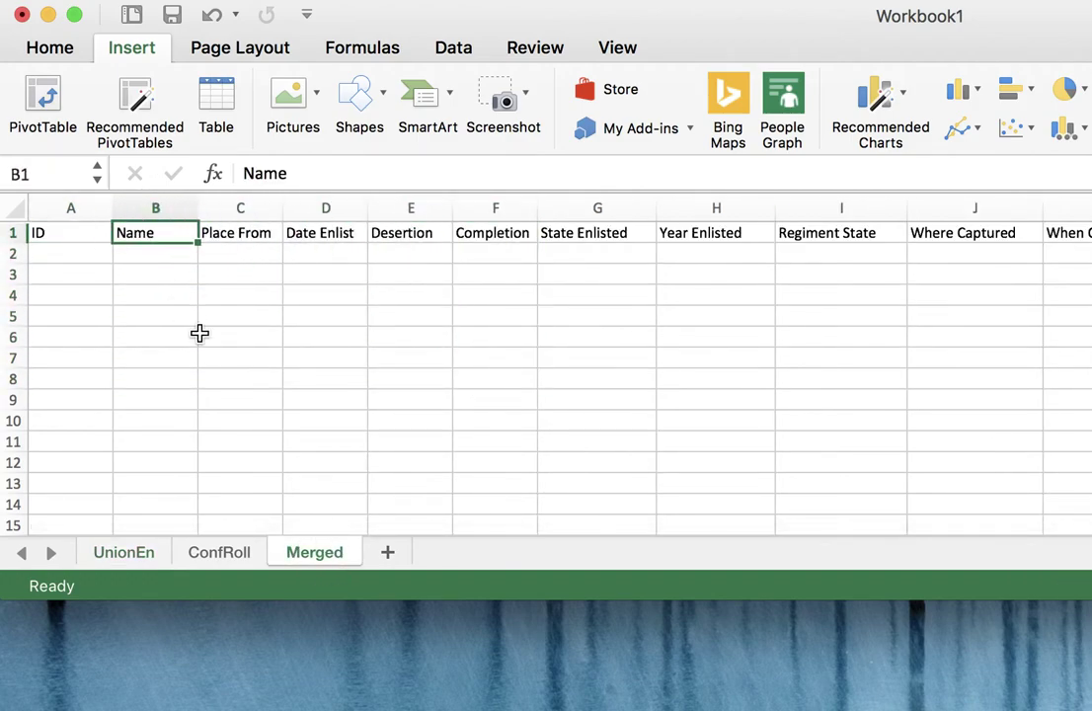
left_click(107, 556)
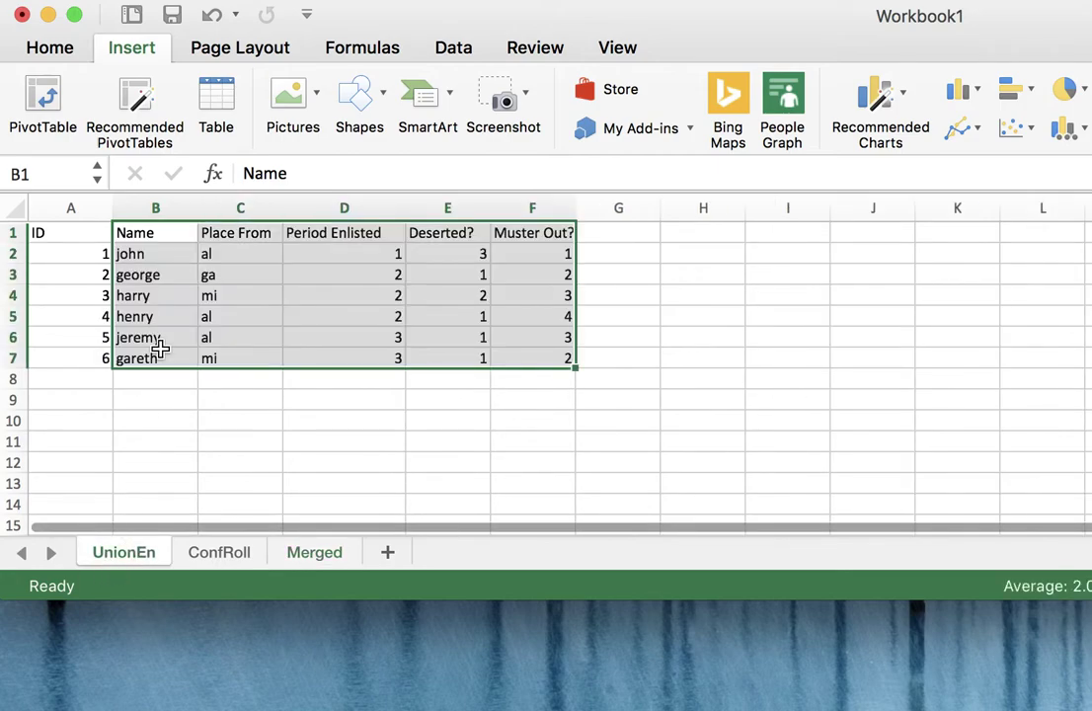
left_click(201, 393)
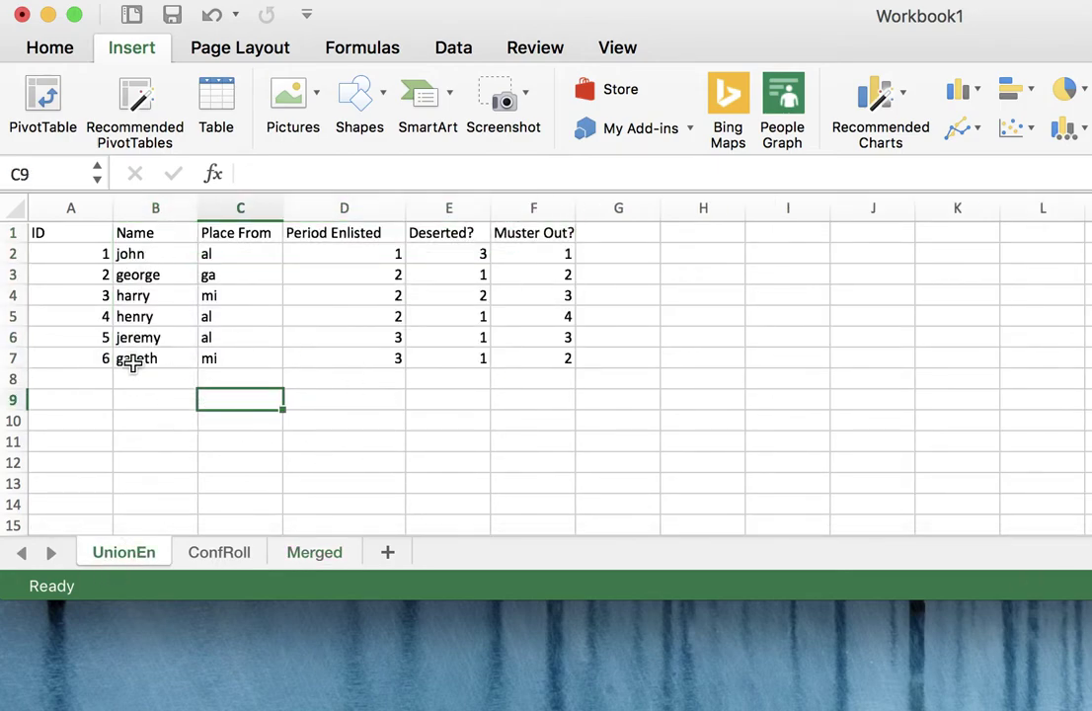
left_click(219, 552)
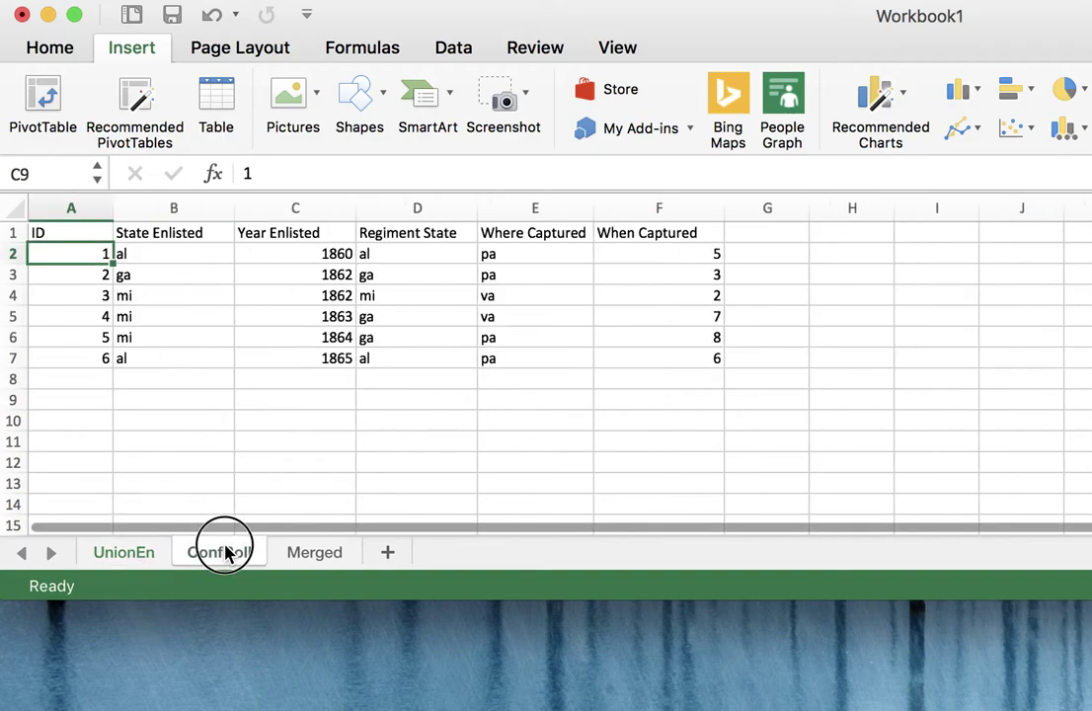
left_click_drag(146, 234, 657, 358)
left_click(331, 543)
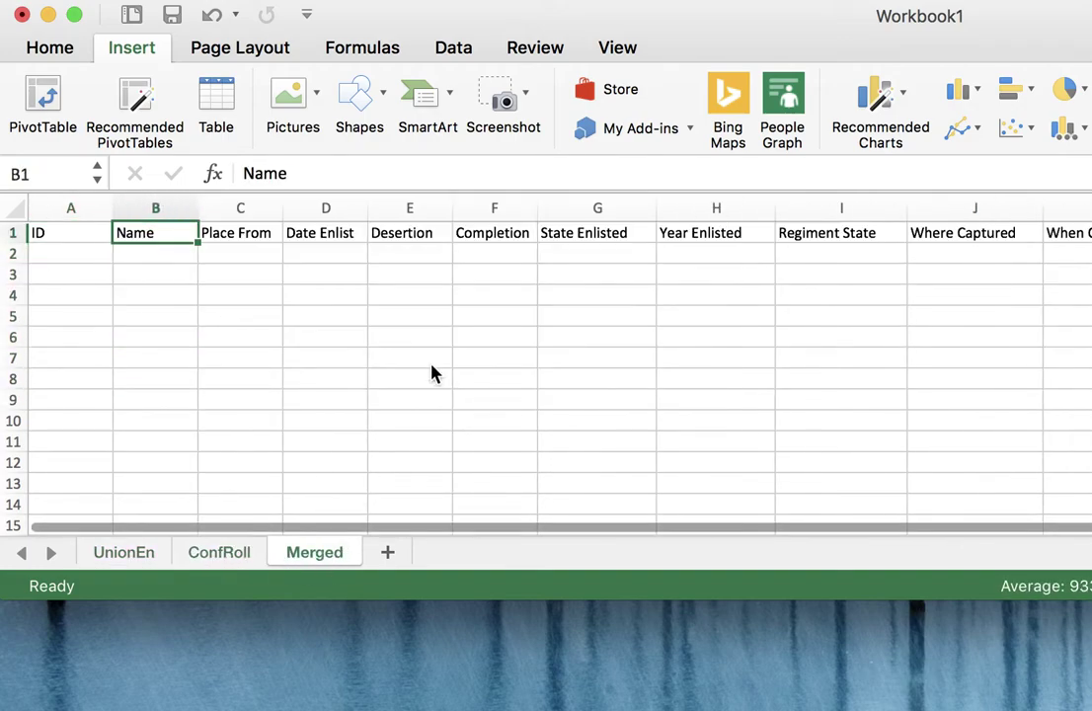
left_click(566, 227)
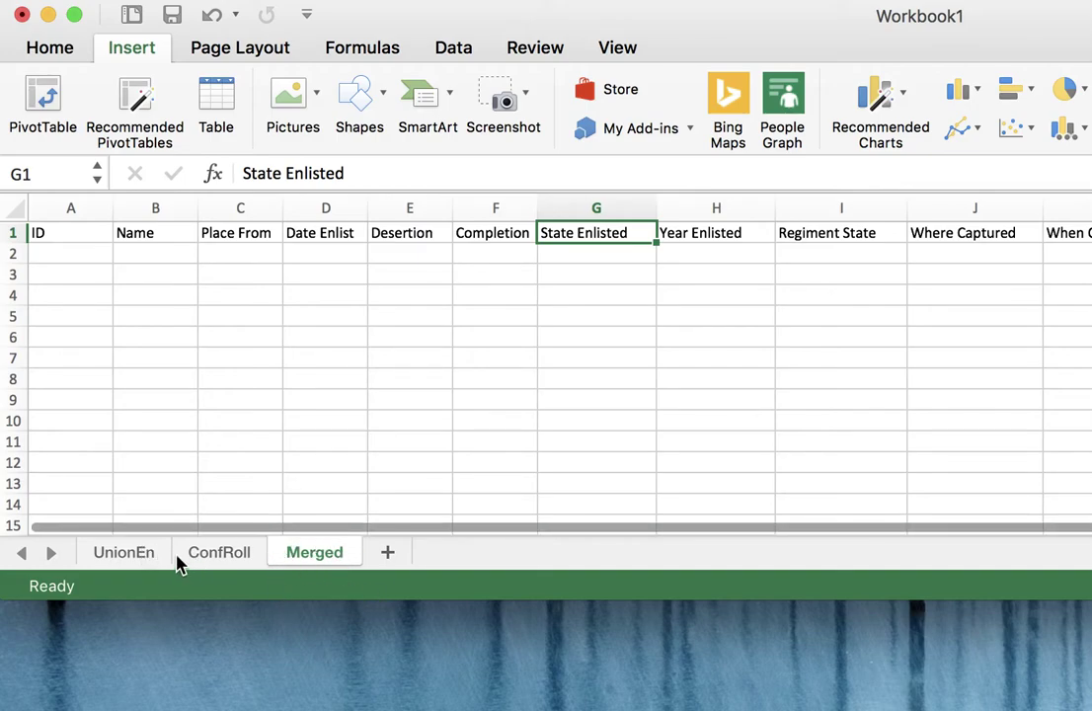
left_click(124, 552)
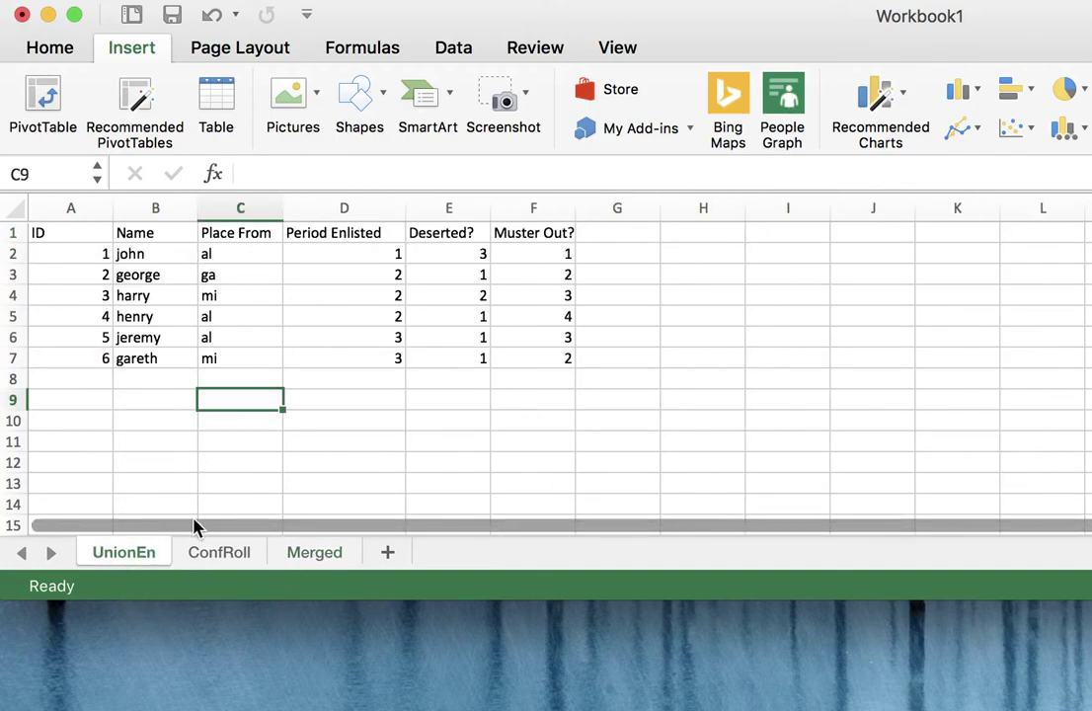
left_click(215, 555)
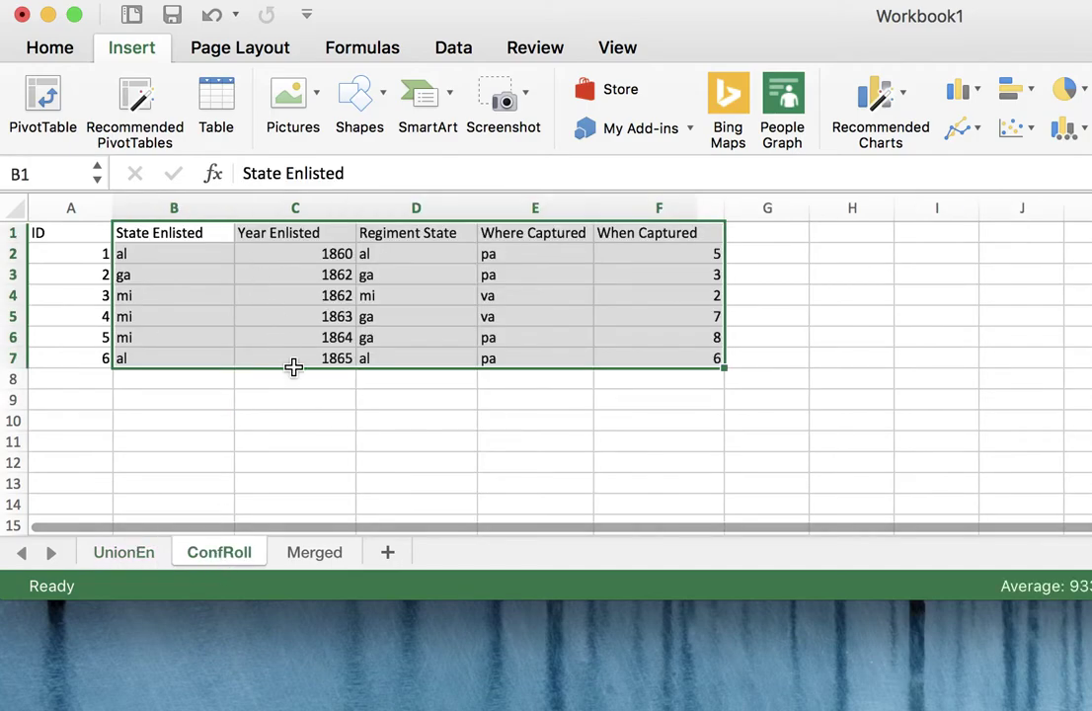
left_click(316, 557)
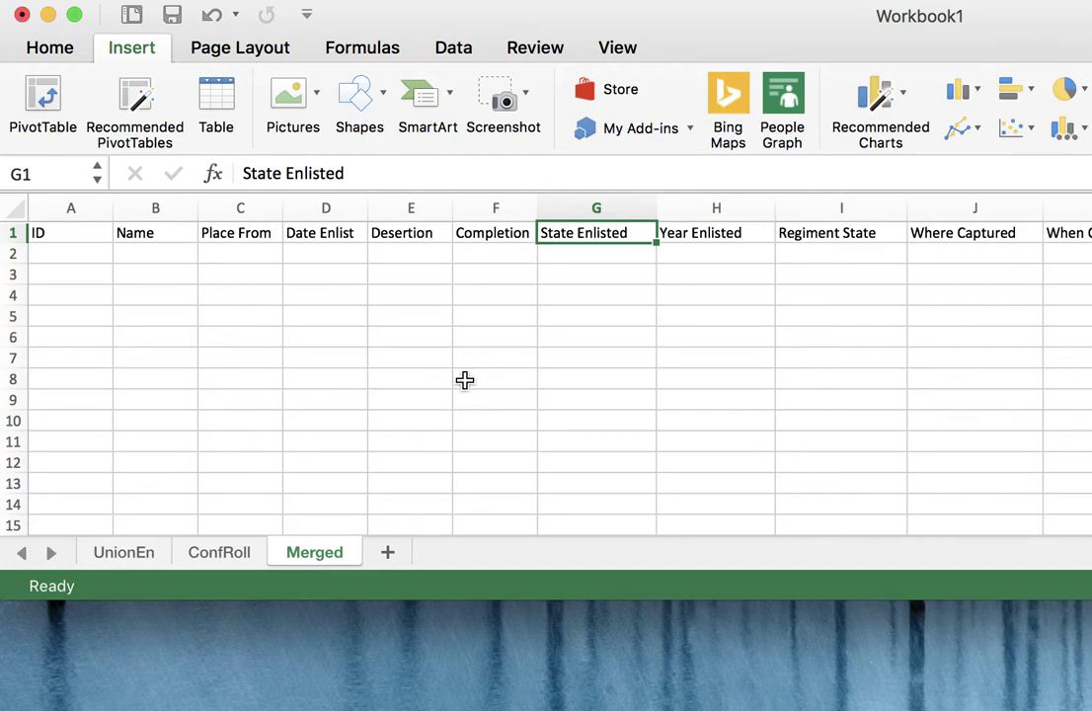
left_click(117, 553)
left_click(219, 555)
left_click(118, 558)
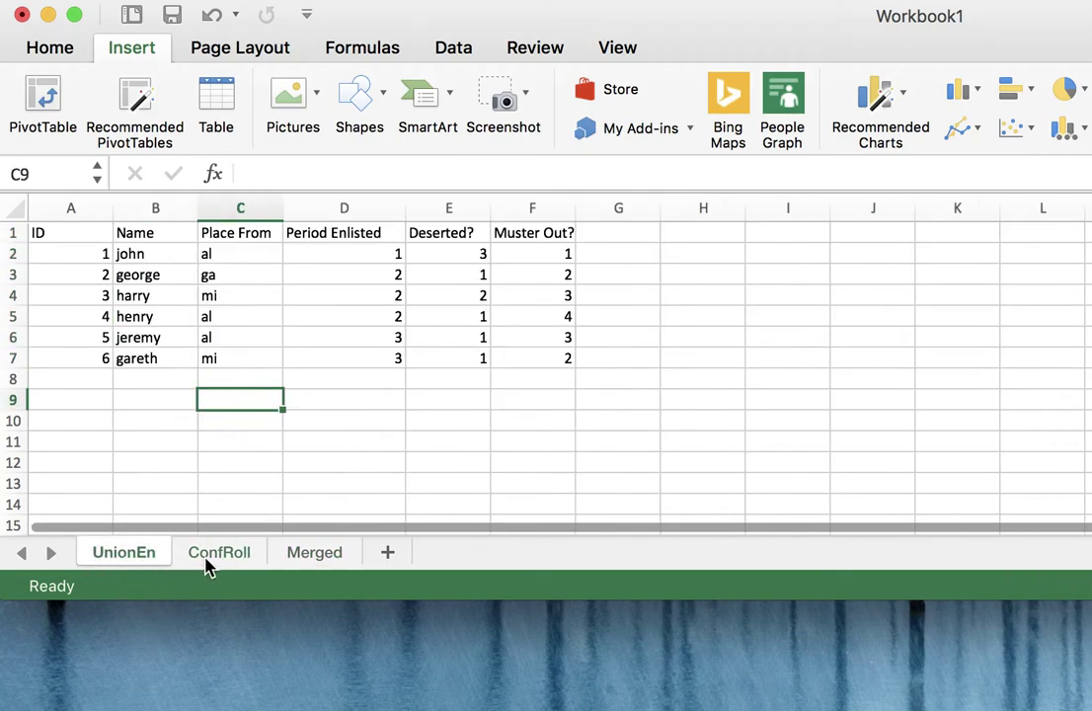
left_click(214, 559)
left_click(308, 556)
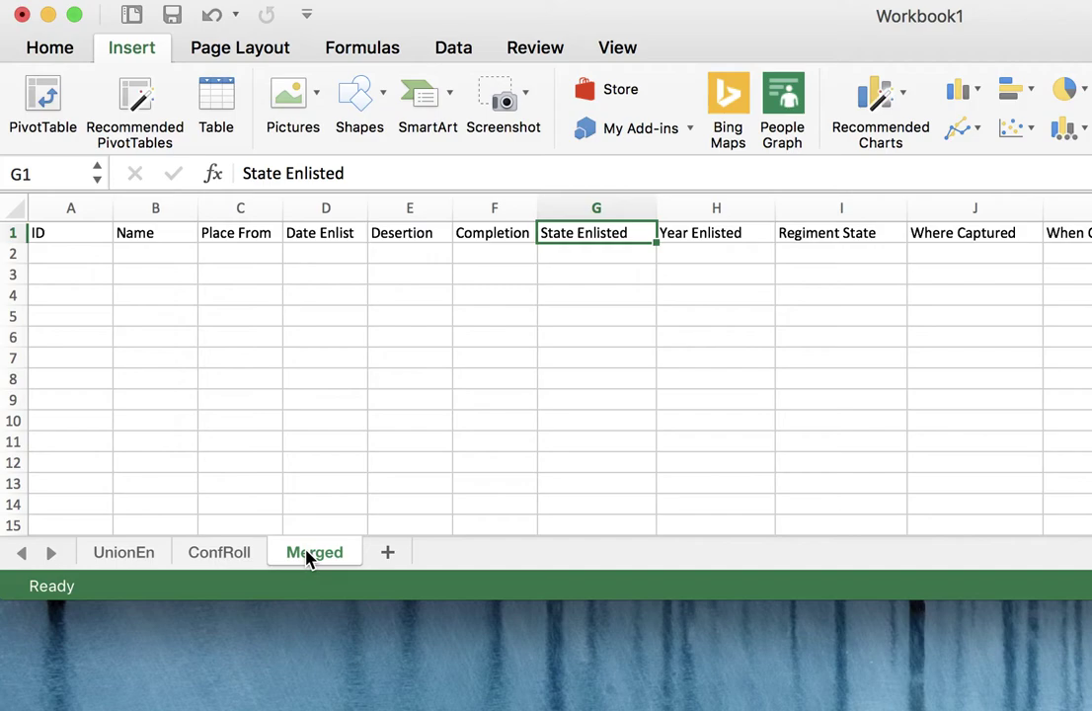
left_click(120, 555)
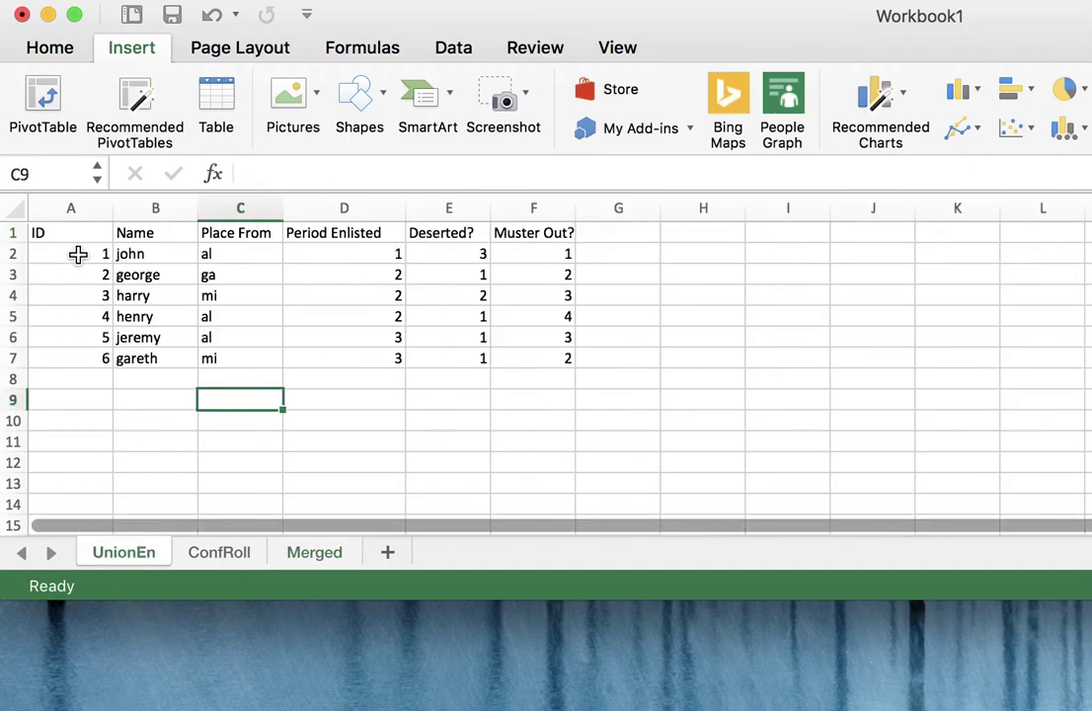
left_click(314, 559)
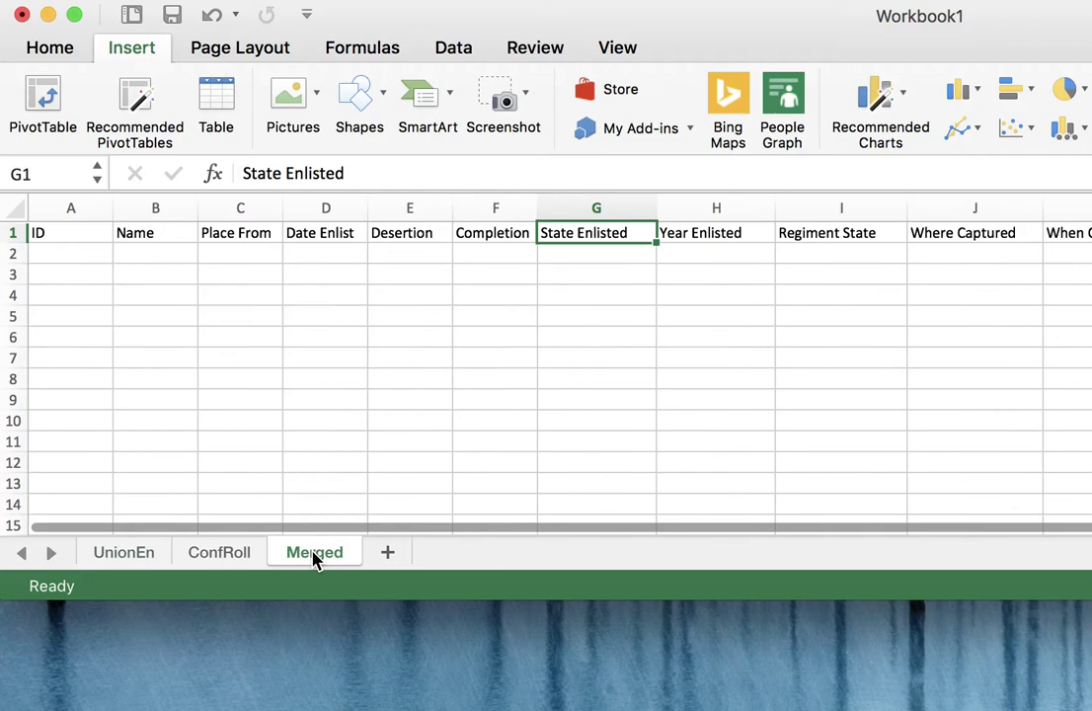
left_click(90, 265)
left_click(77, 253)
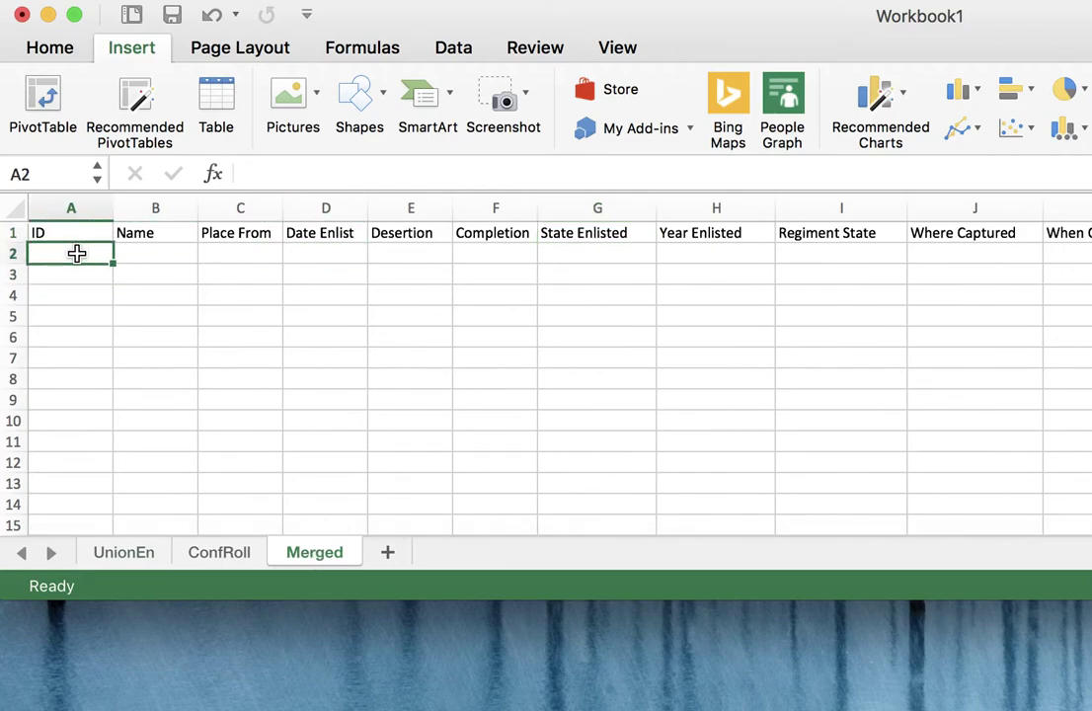
type("1")
key("Return")
type("2")
key("Return")
type("3")
key("Return")
type("4")
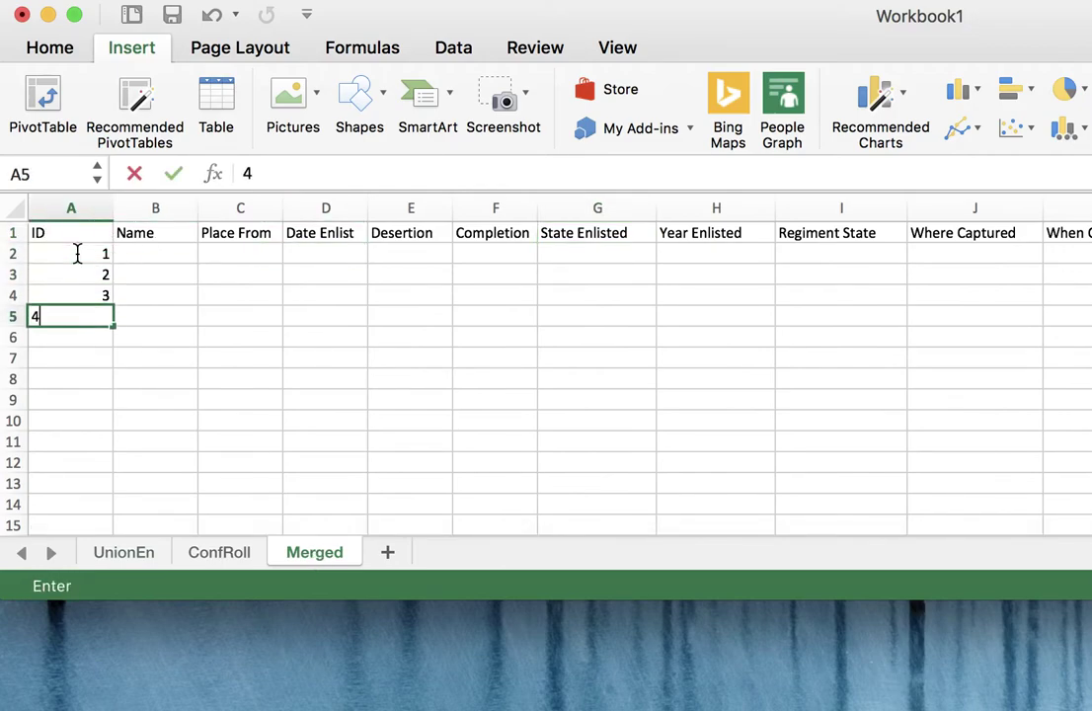
type(" 5")
key("Return")
type("6")
key("Return")
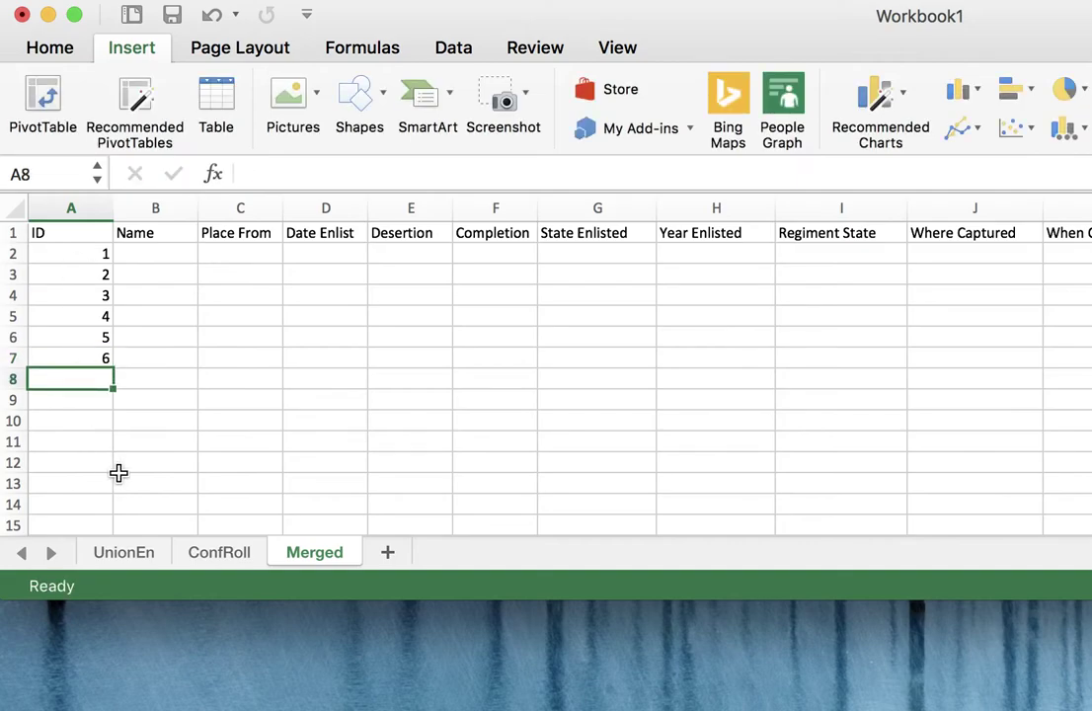
left_click(115, 557)
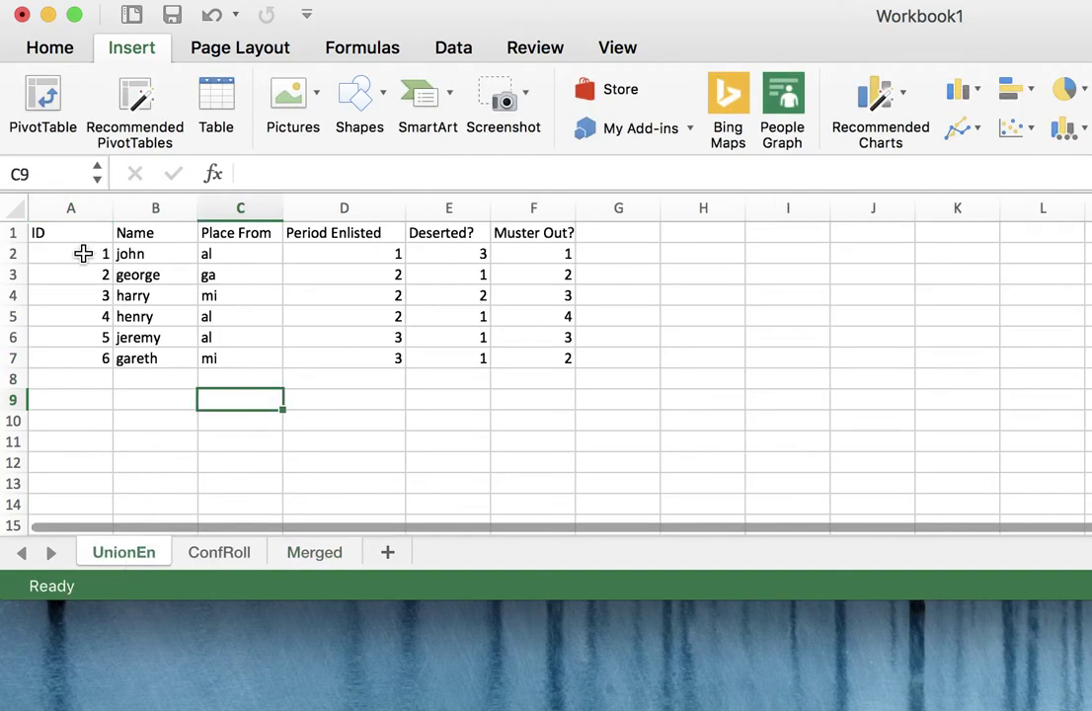
left_click(299, 556)
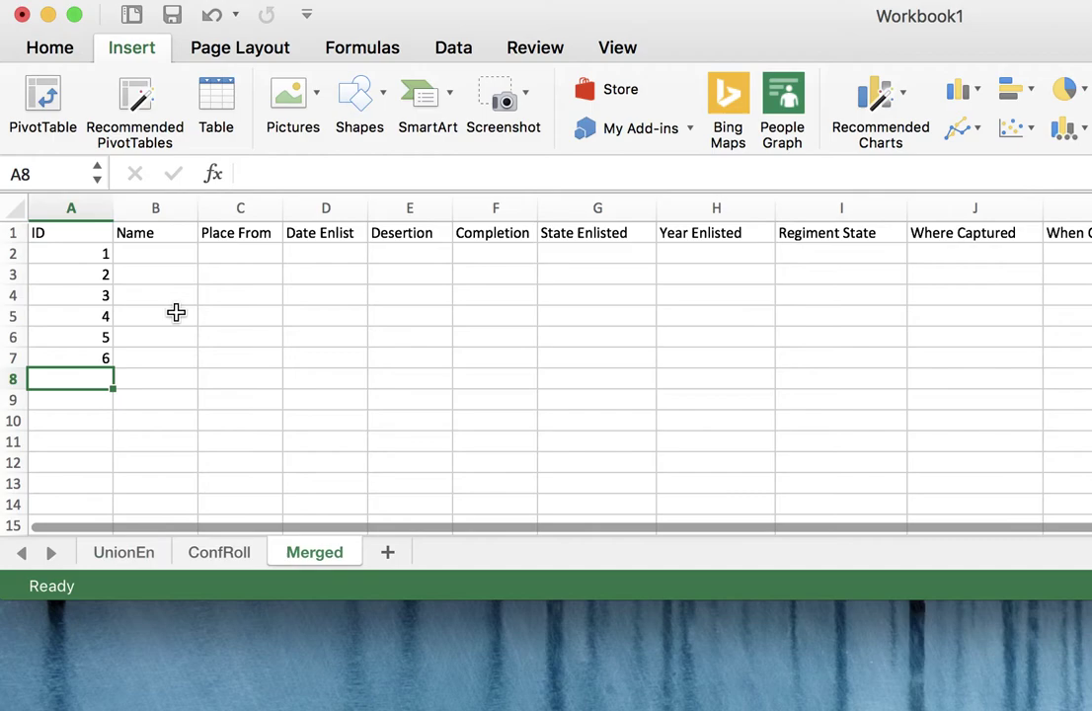
left_click(137, 254)
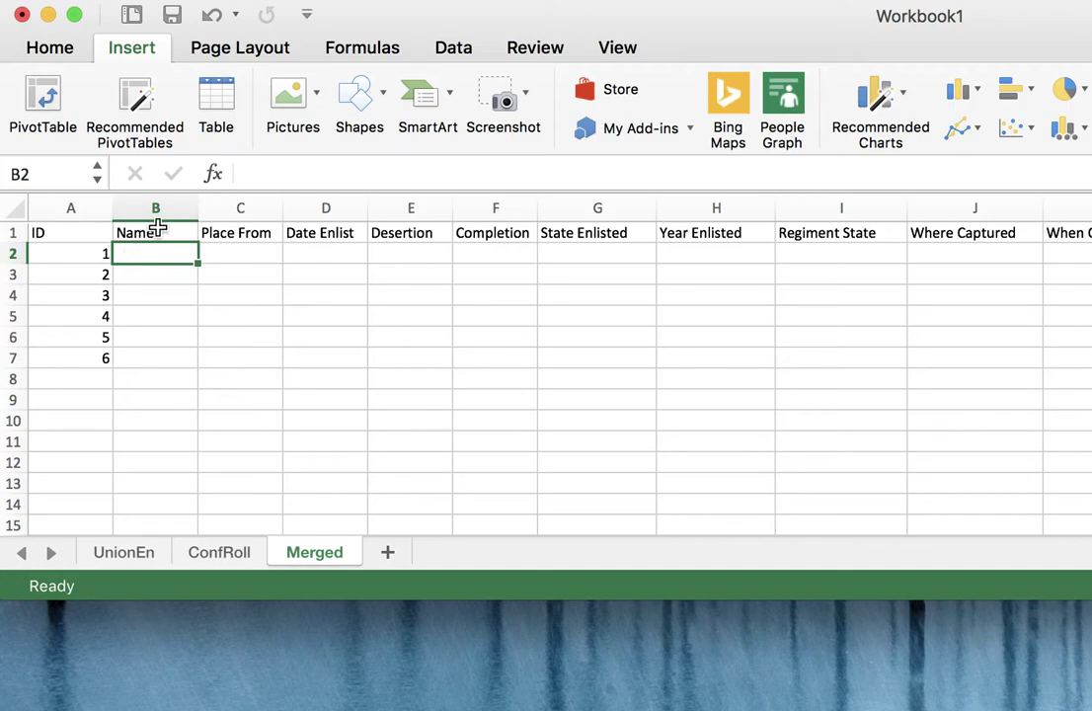
Step: Begin a =VLOOKUP( formula in Merged cell B2 using the function autocomplete list
type("=")
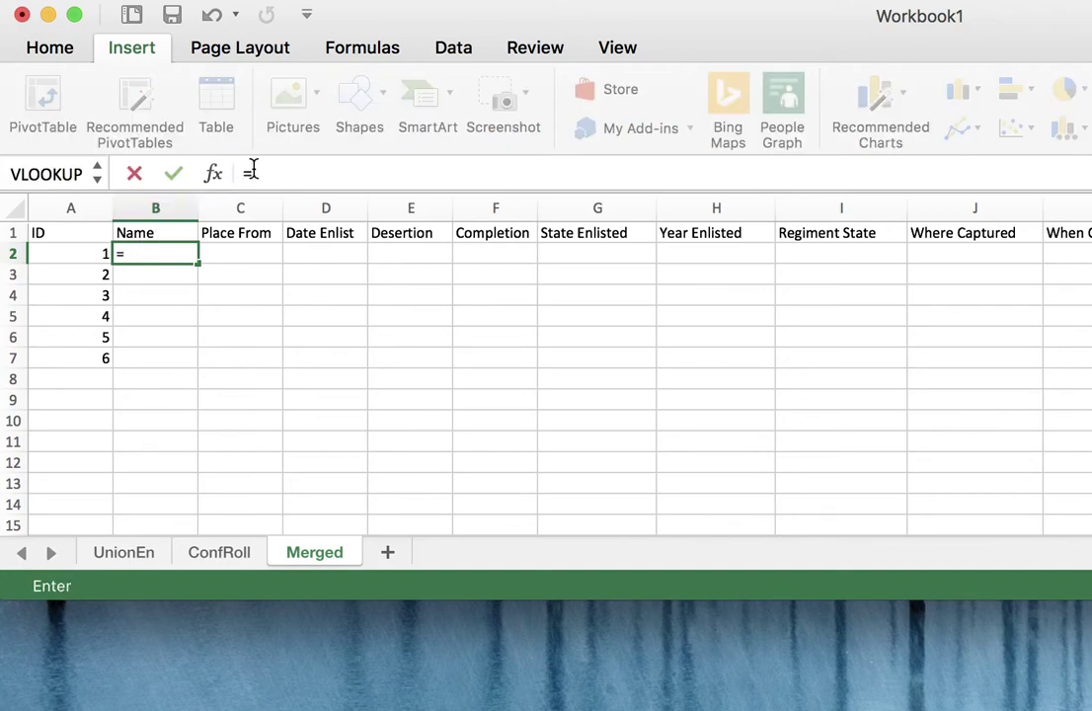
left_click(264, 173)
type("V")
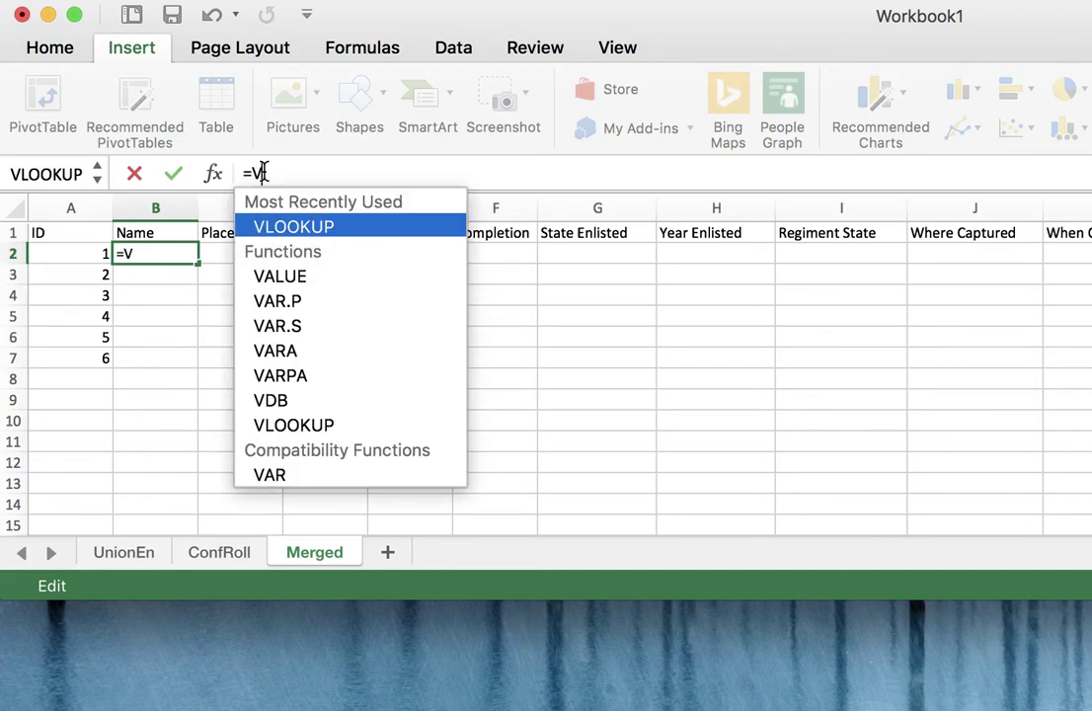
double_click(294, 235)
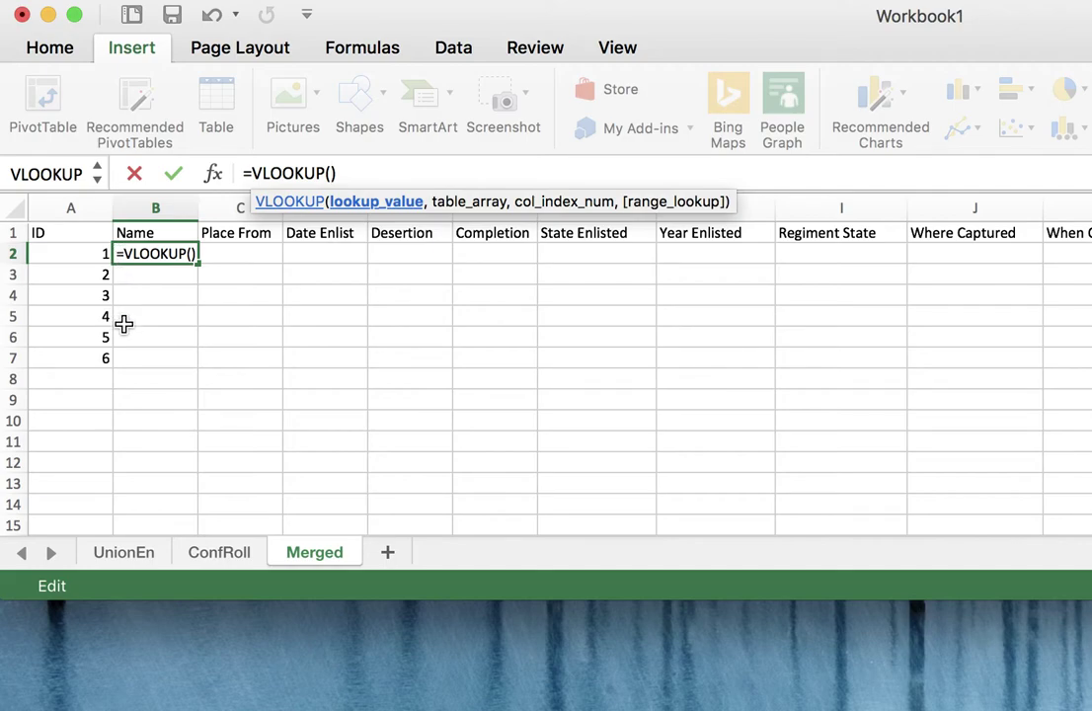
Step: Complete B2 as =VLOOKUP(UnionEn!A2,UnionEn!A2:F29,2,FALSE), correcting the FALSO typo
left_click(120, 553)
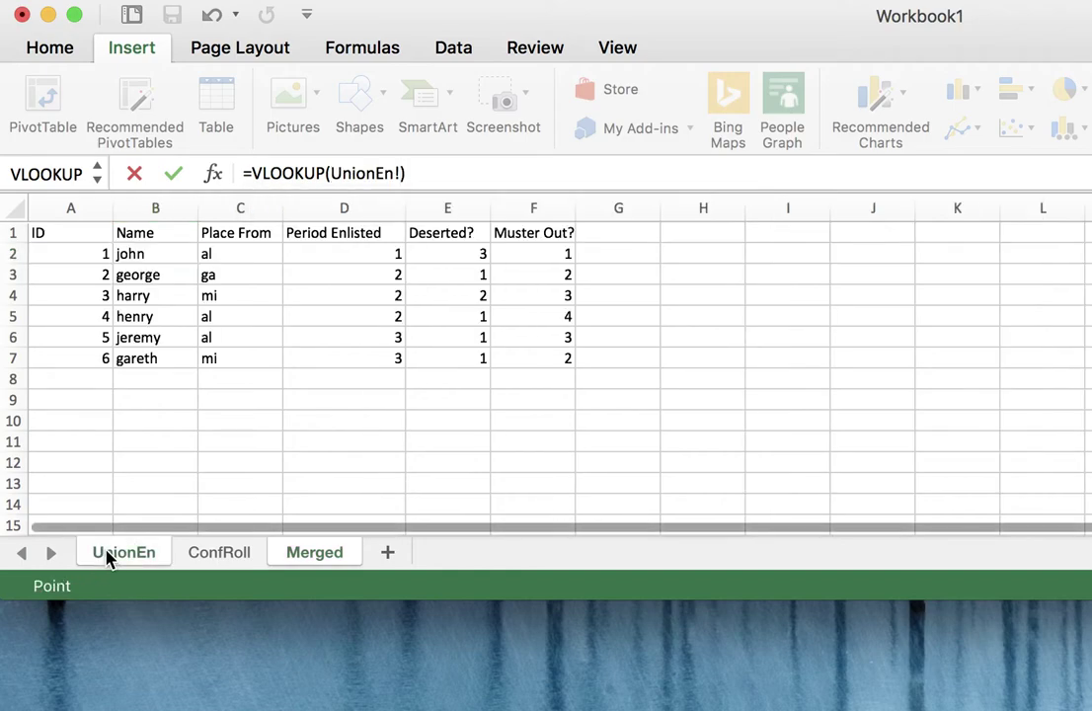
left_click(69, 255)
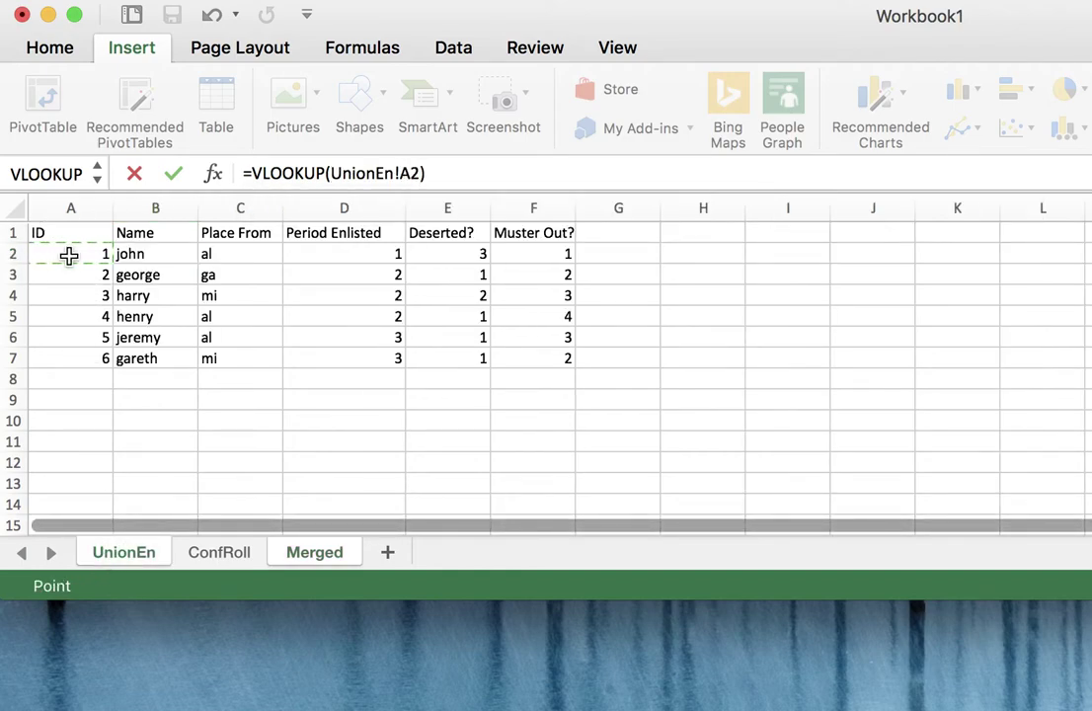
type(",")
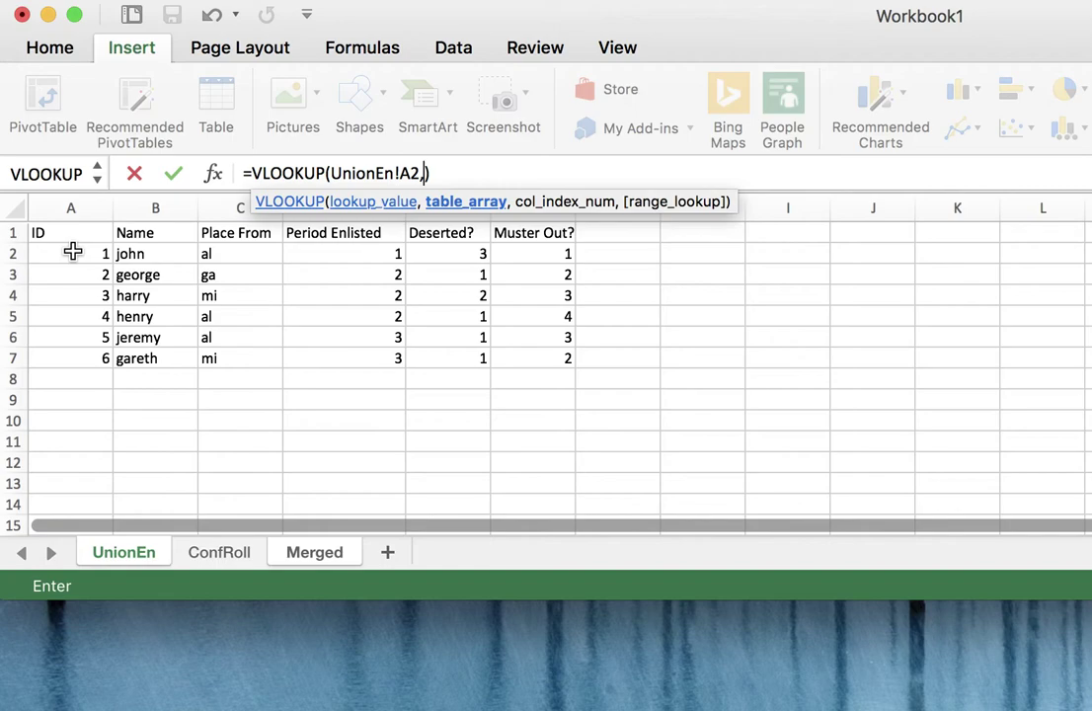
left_click_drag(72, 252, 548, 475)
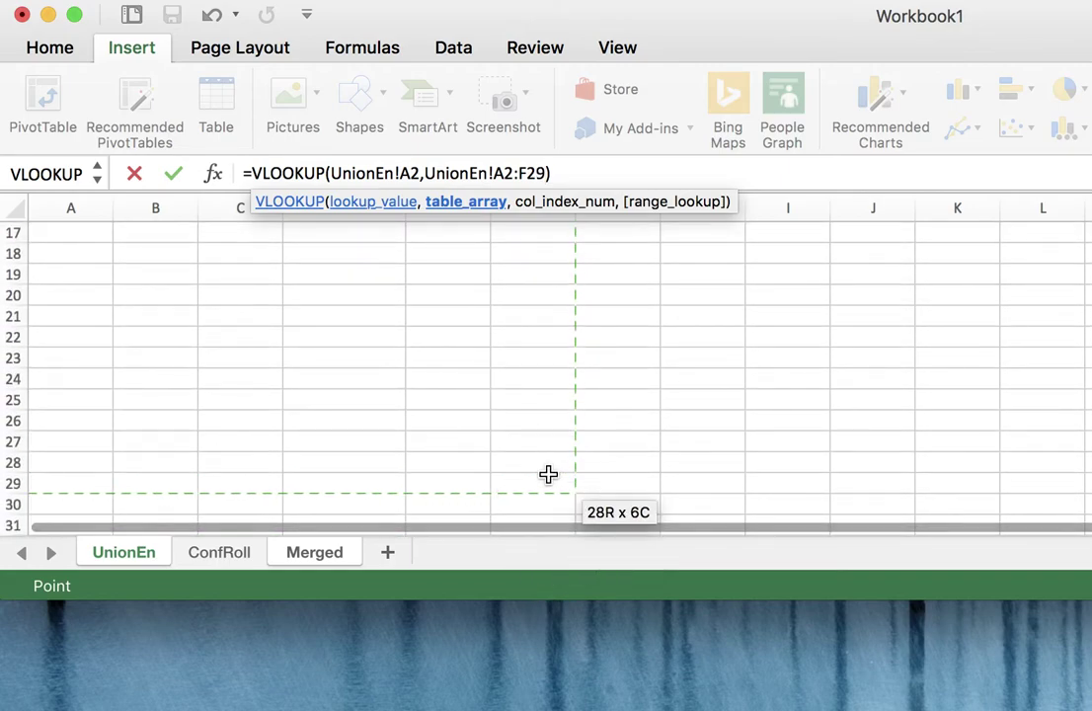
scroll(548, 475, "up", 5)
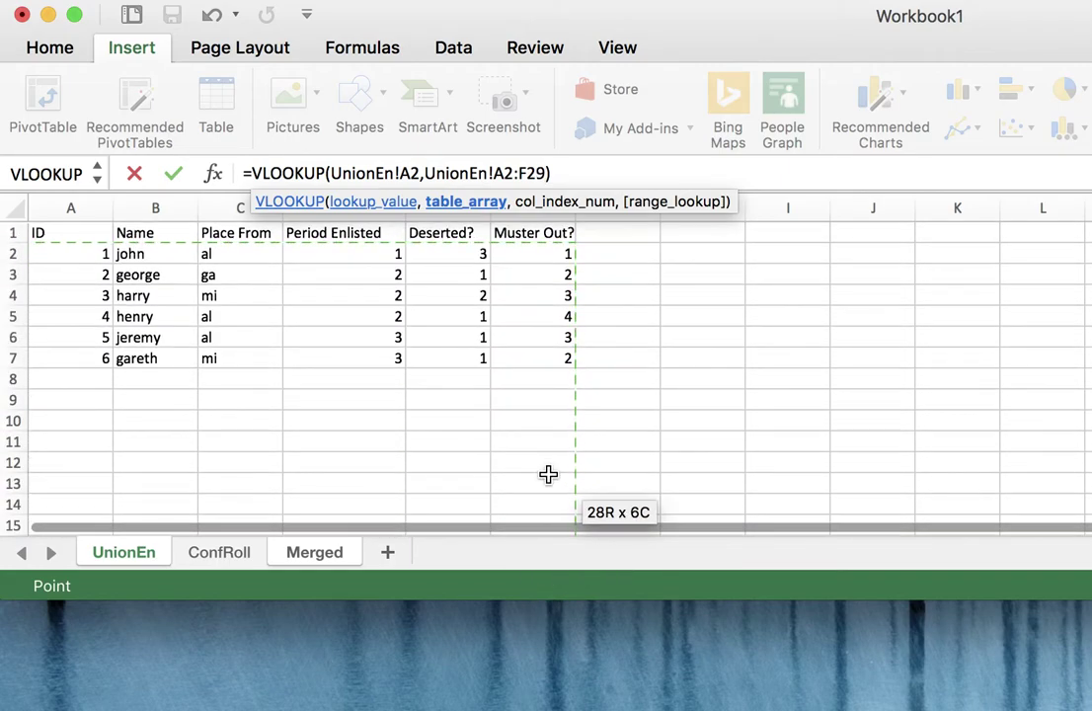
type(",")
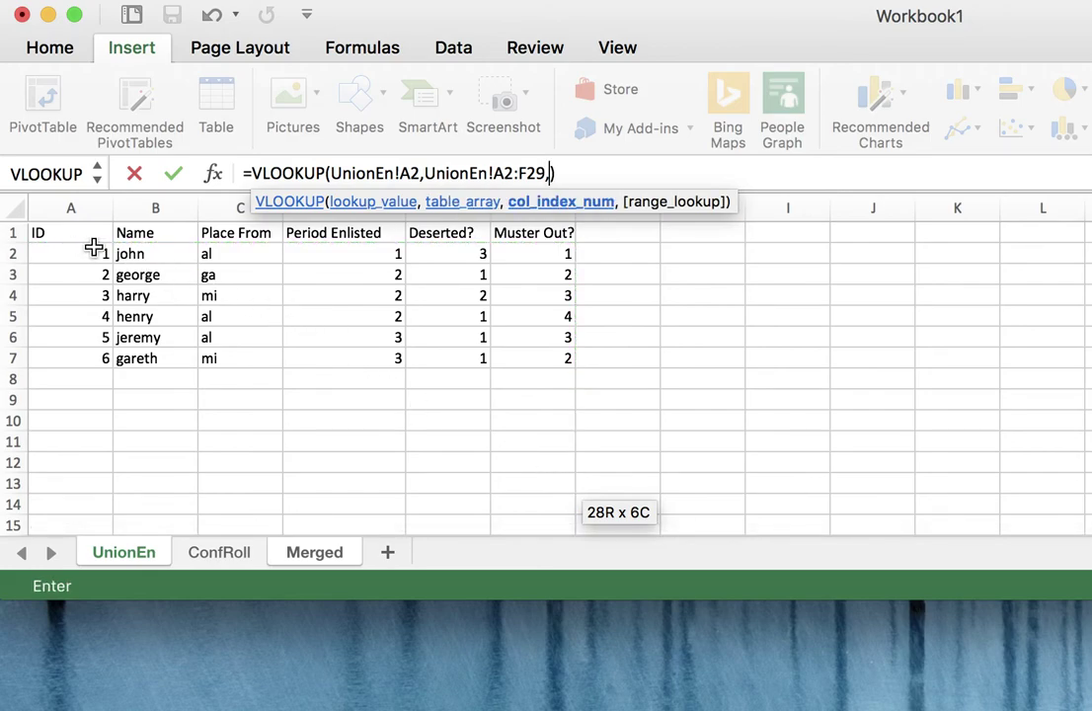
type("2")
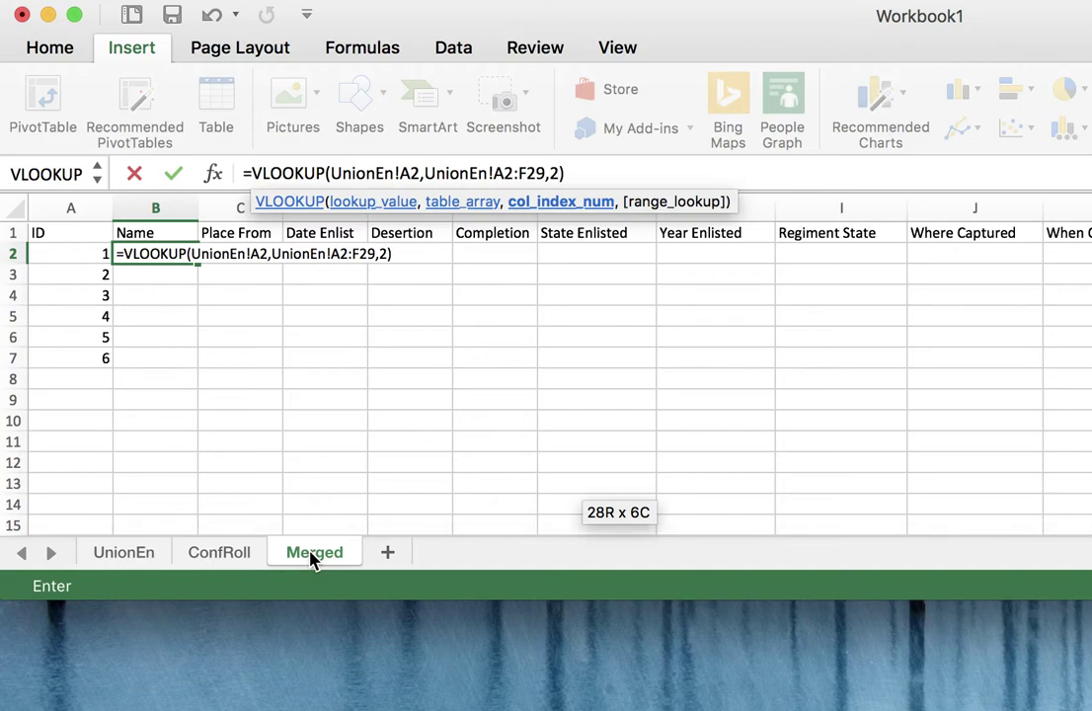
type(",FALSO")
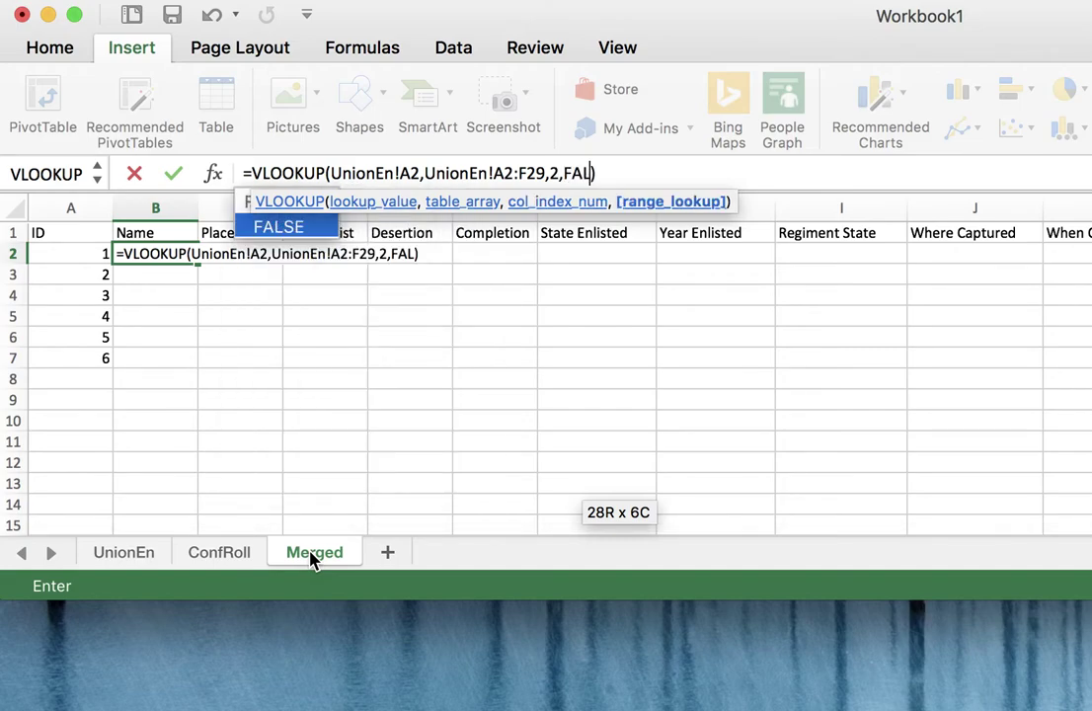
key("BackSpace")
type("E")
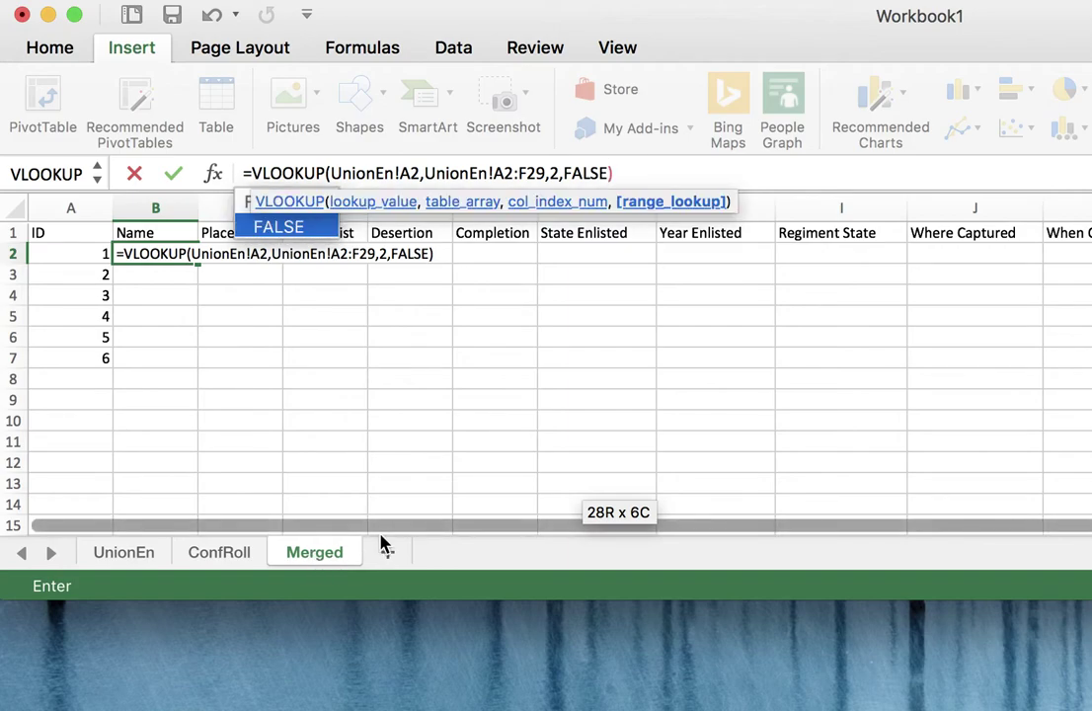
key("Return")
Step: Review the VLOOKUP formula in Merged cell B2 without changing it
left_click(145, 253)
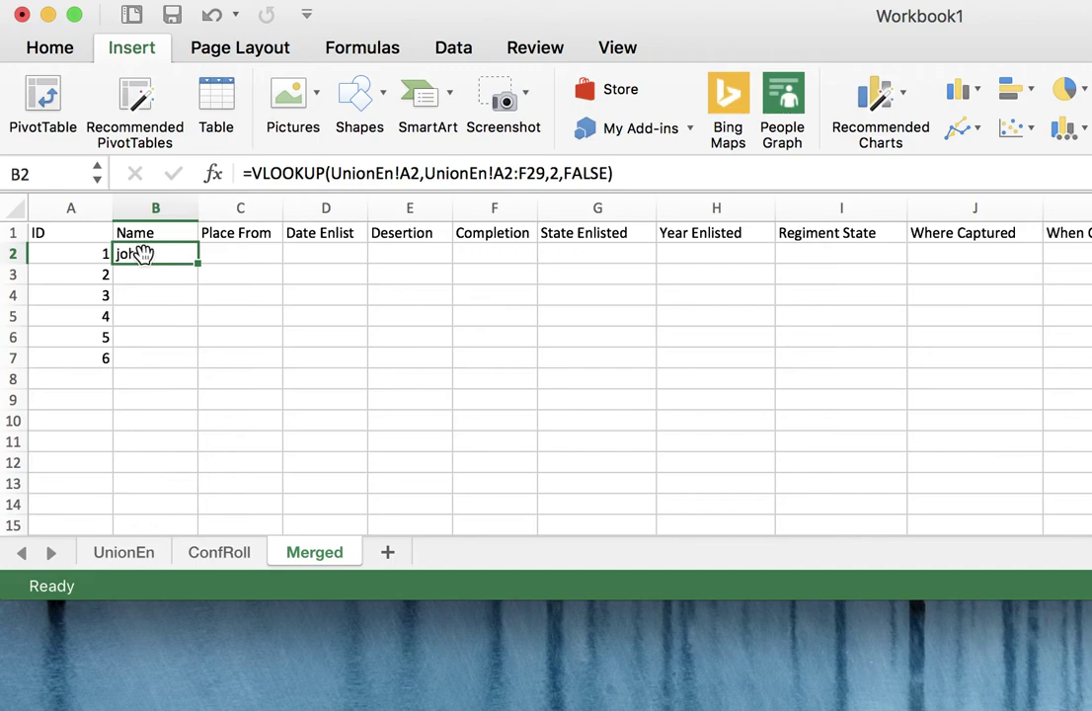
left_click_drag(244, 178, 637, 172)
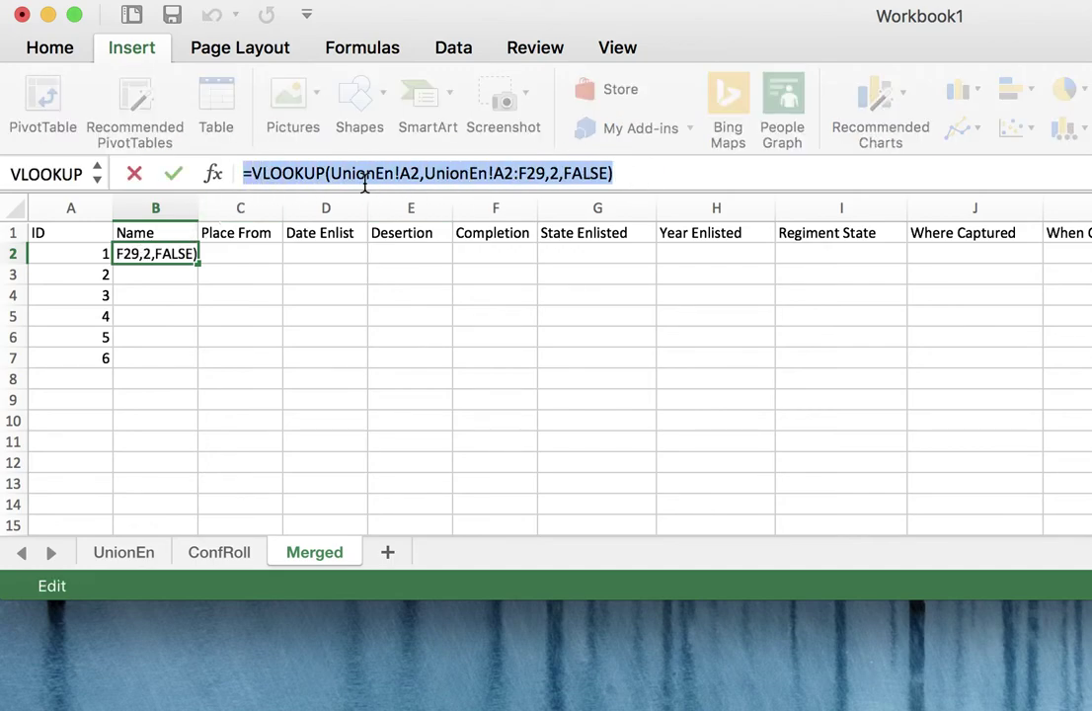
key("Return")
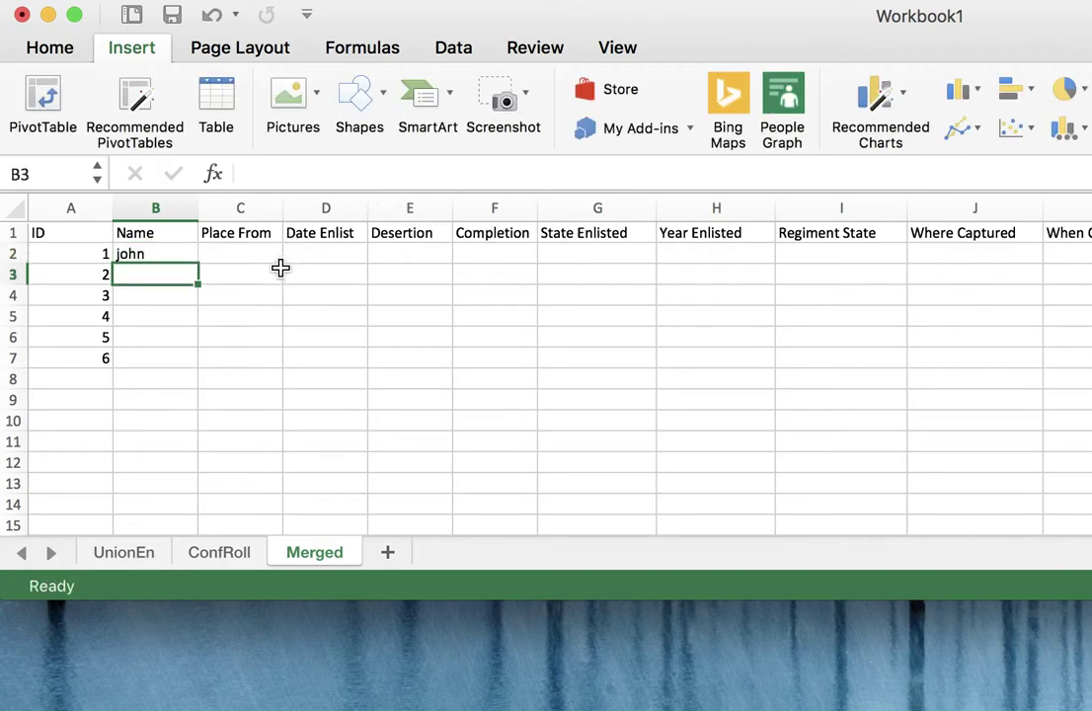
Step: Replace ID 1's name in UnionEn cell B2 with a new name
left_click(124, 555)
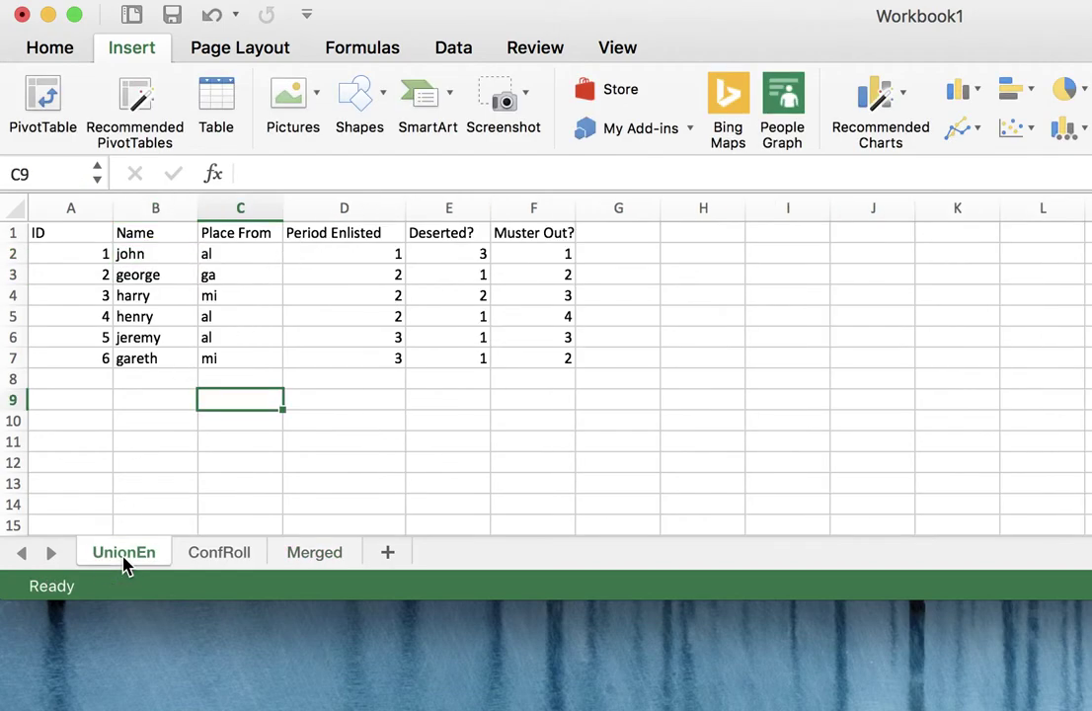
left_click(134, 253)
double_click(261, 174)
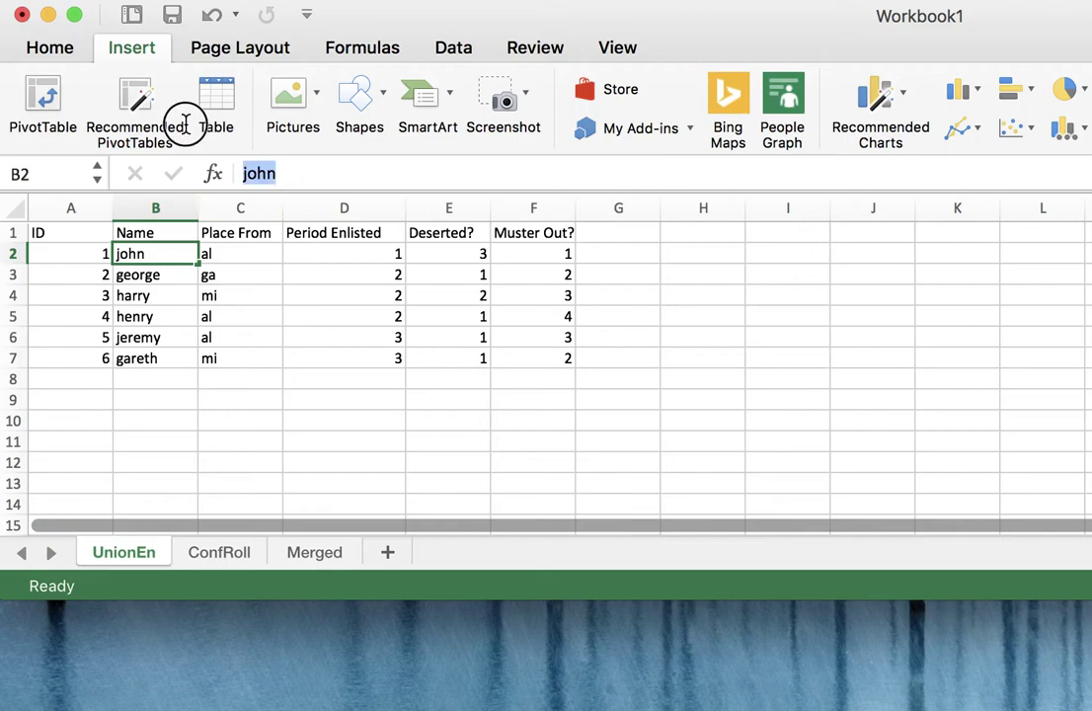
type("jack")
key("Return")
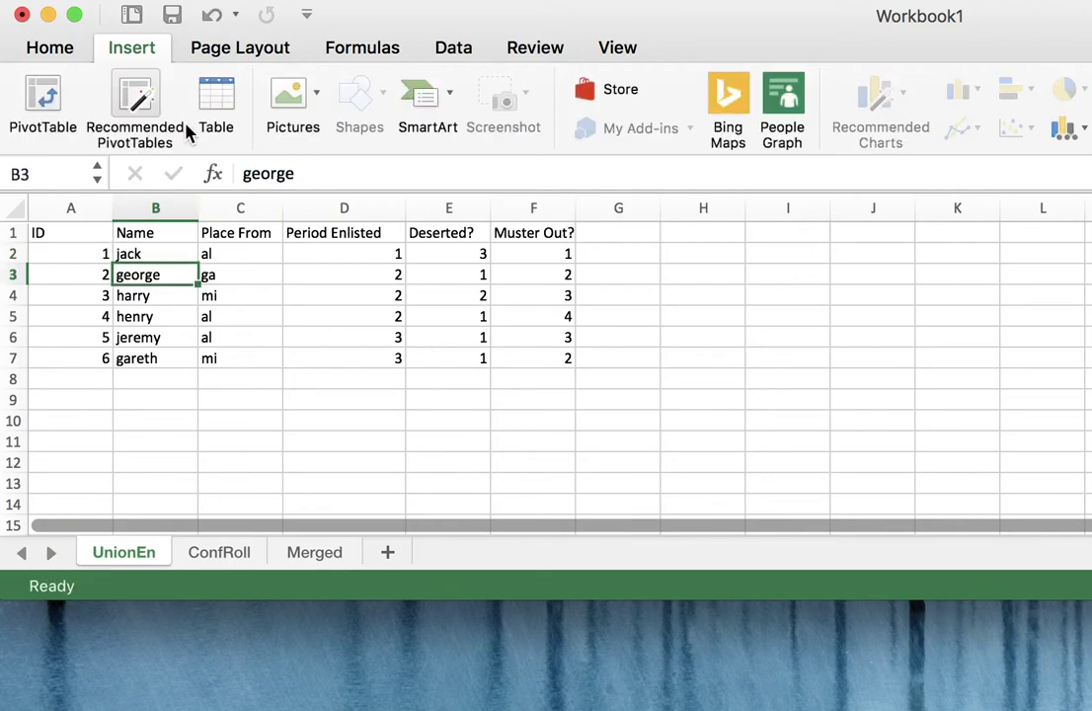
Step: Verify Merged B2 shows the new name by comparing it against UnionEn
left_click(308, 558)
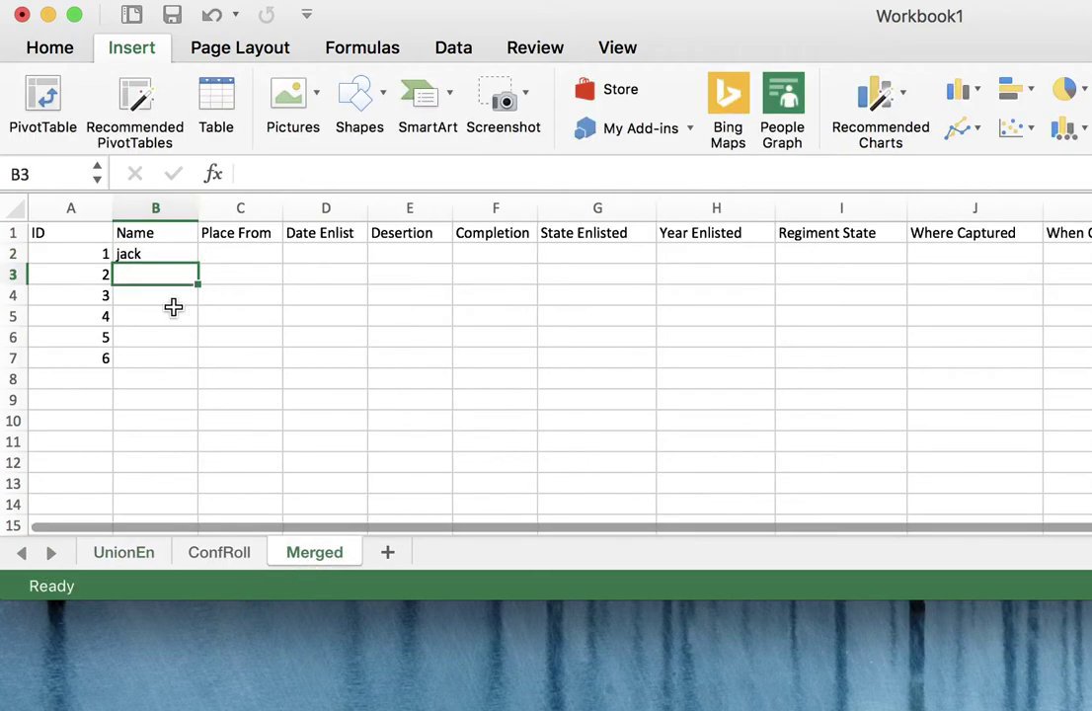
left_click(144, 253)
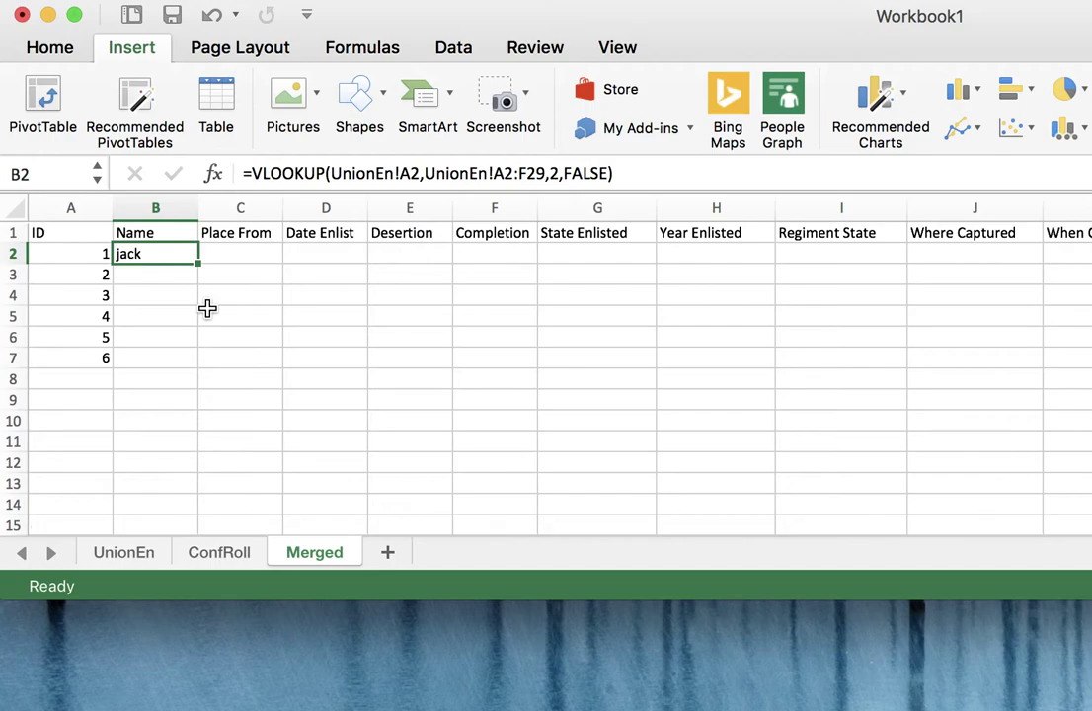
left_click(123, 555)
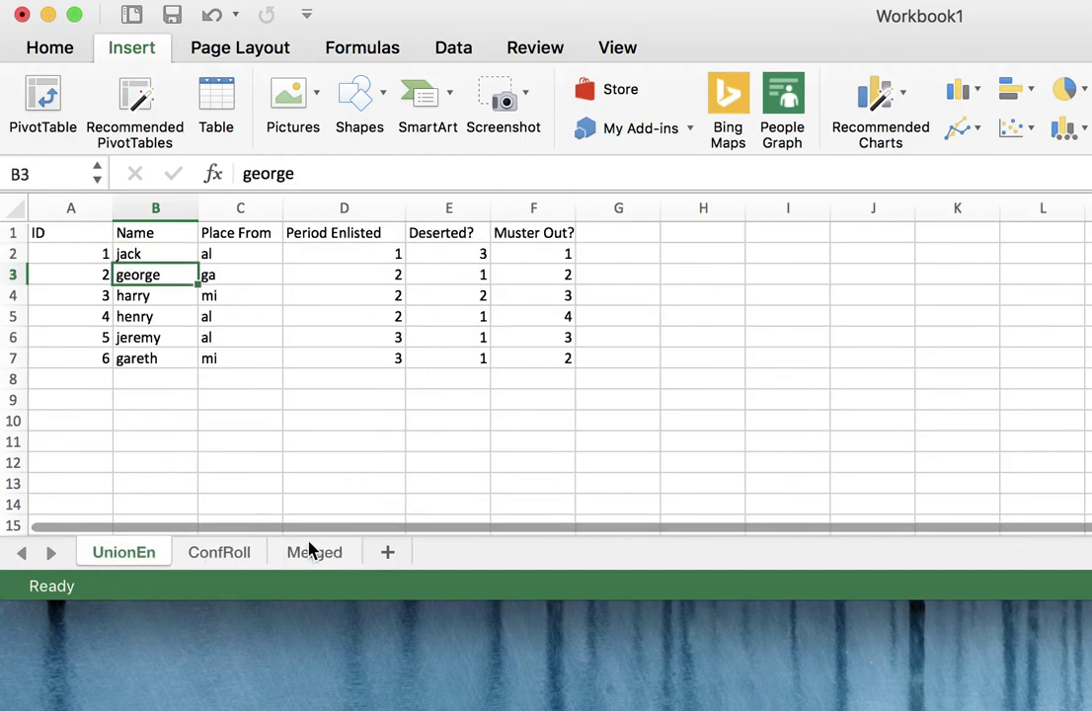
left_click(308, 550)
left_click(117, 555)
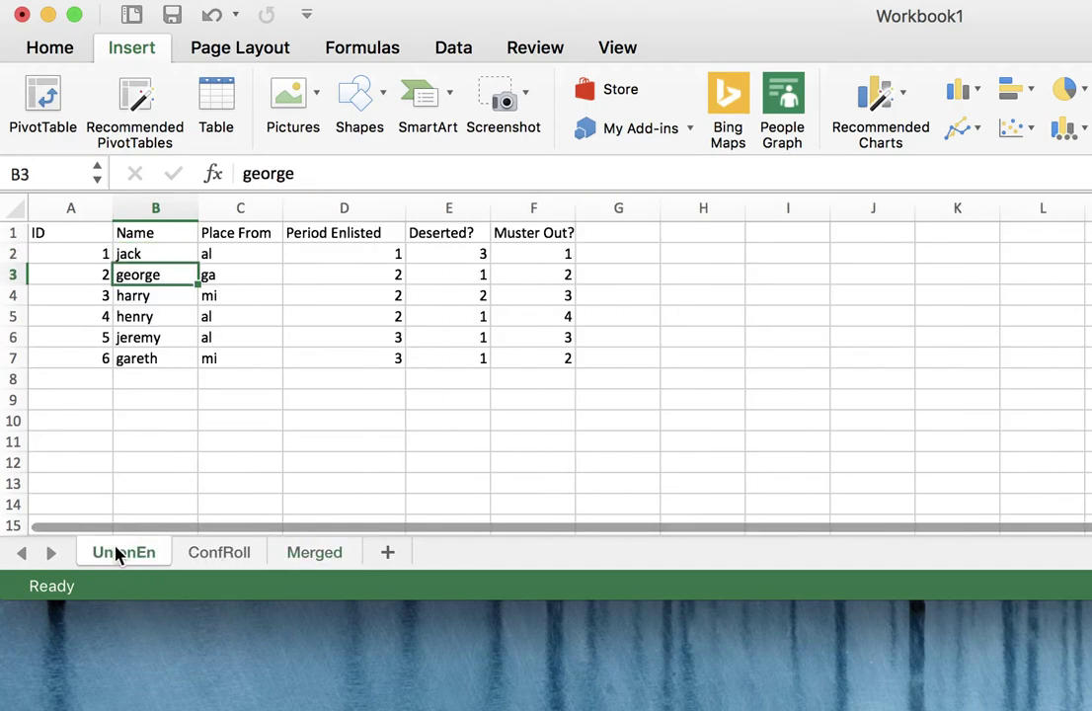
left_click(308, 552)
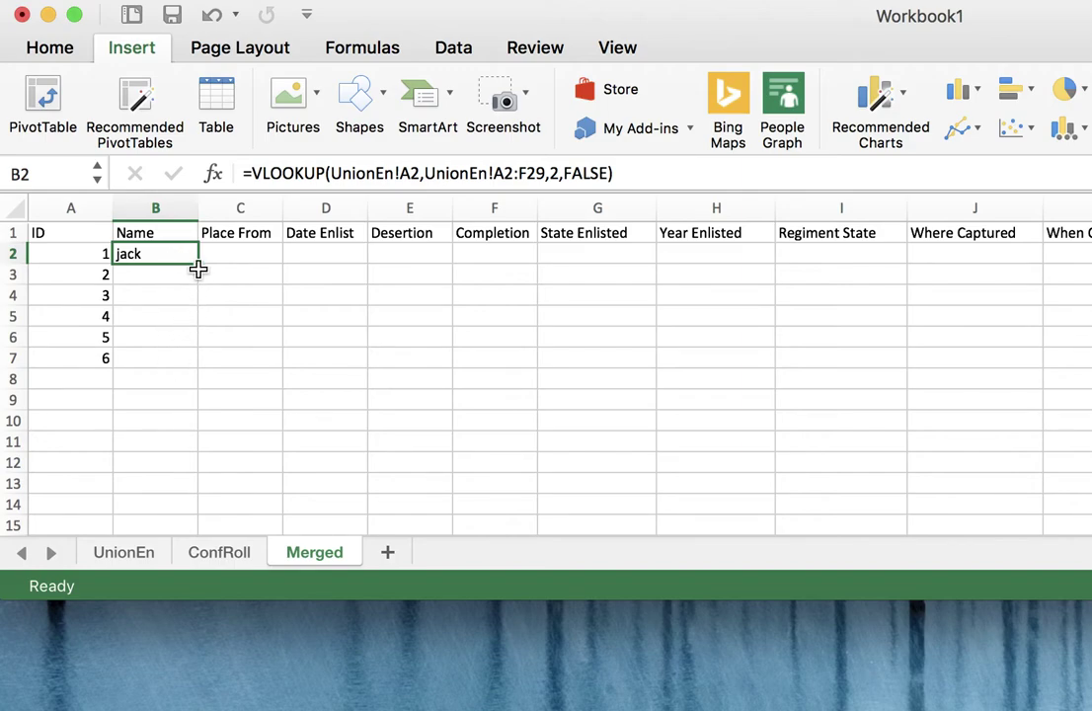
Step: Fill the Name lookup from B2 down to B7 and check the names against UnionEn
left_click_drag(198, 265, 190, 360)
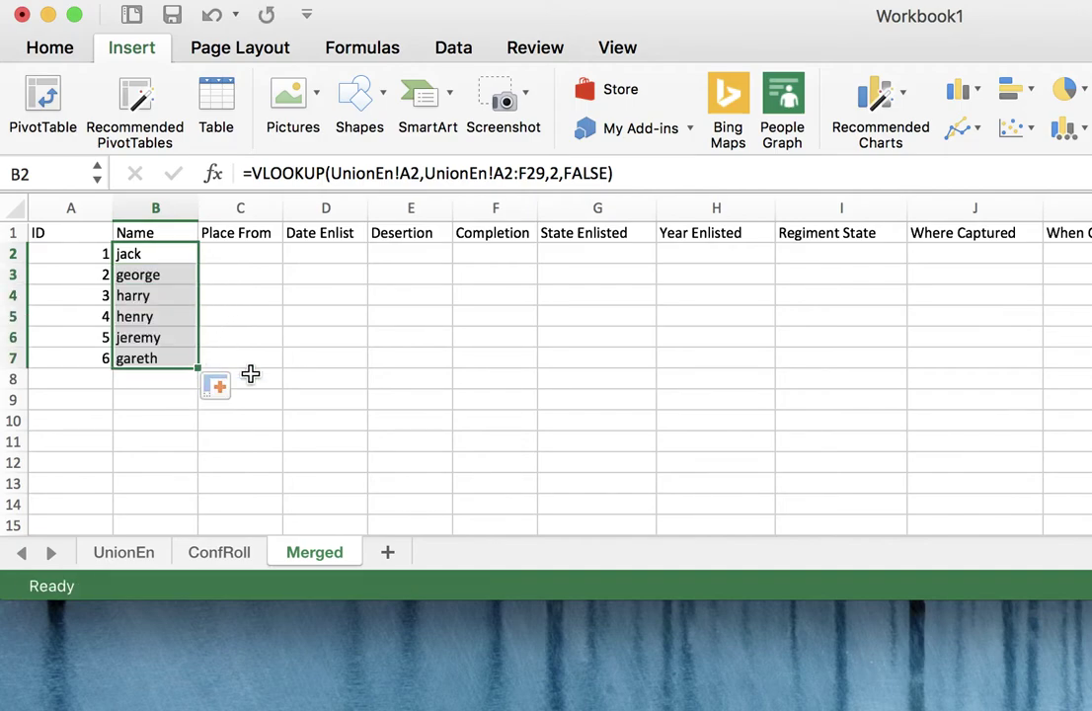
left_click(130, 554)
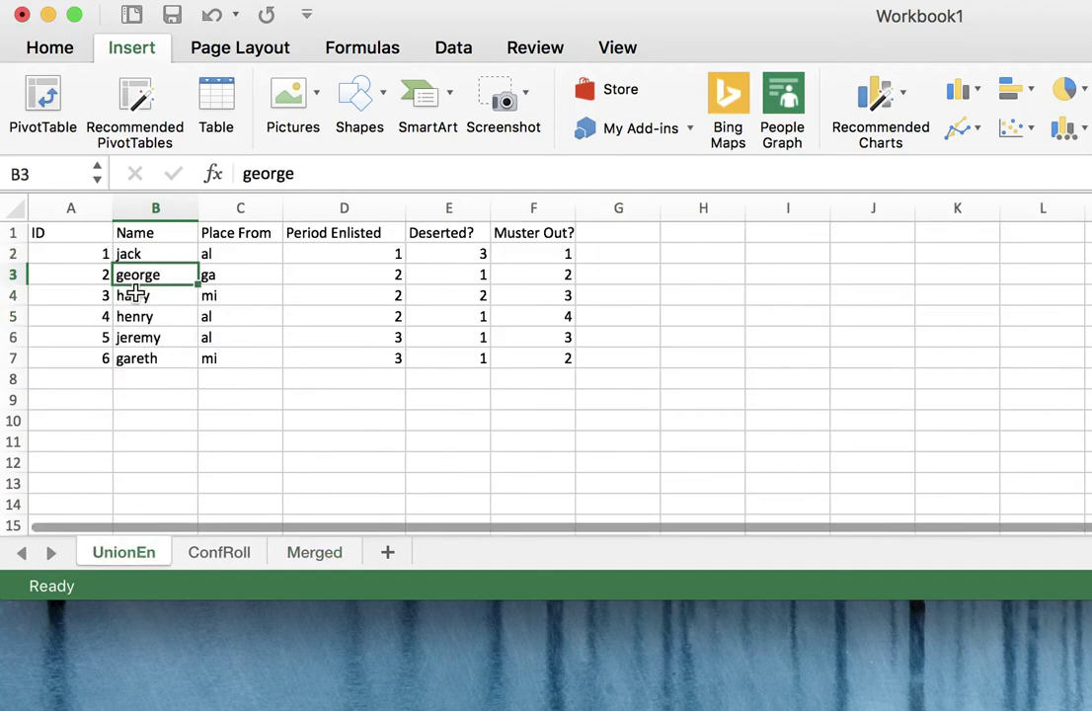
left_click(302, 555)
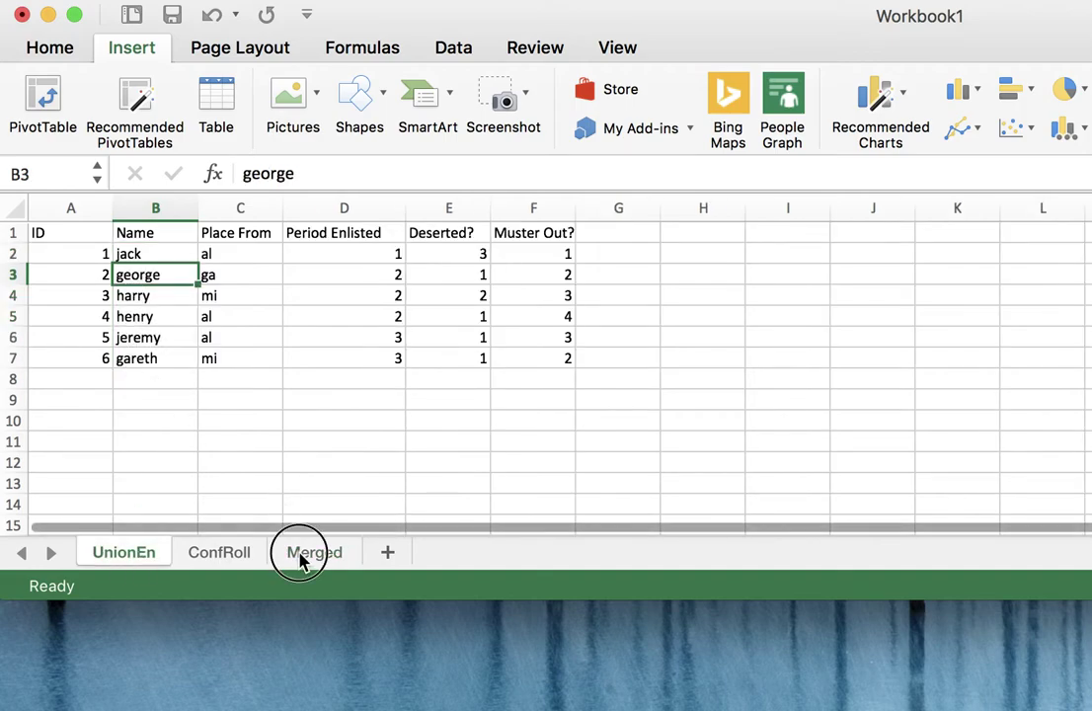
left_click(232, 337)
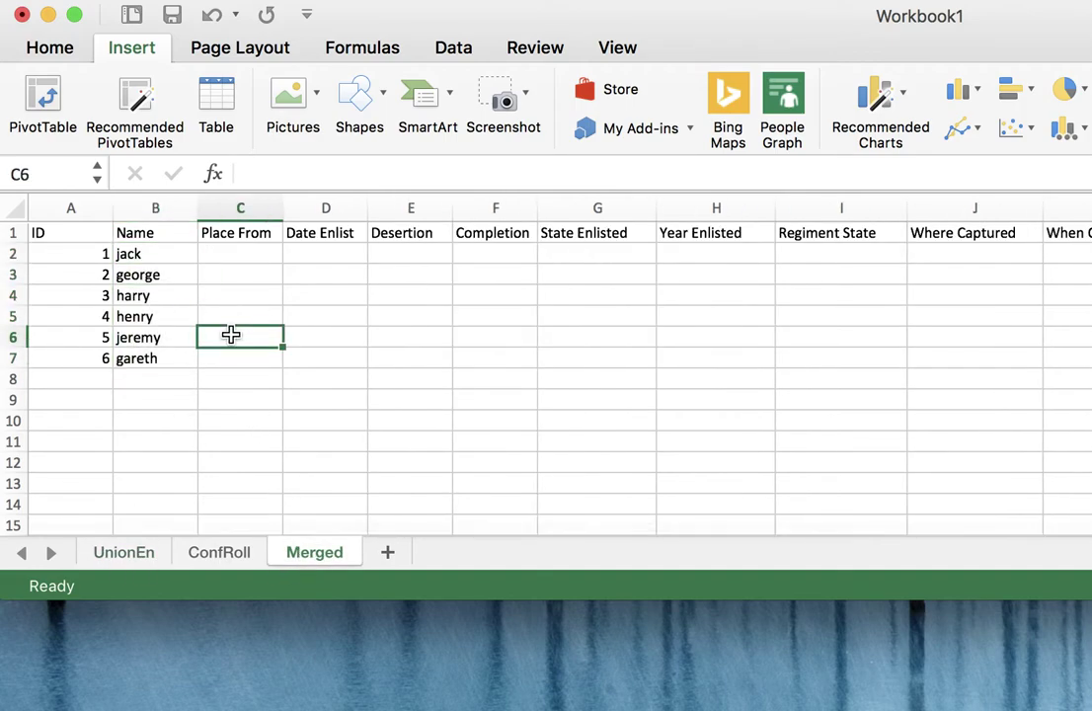
left_click(232, 254)
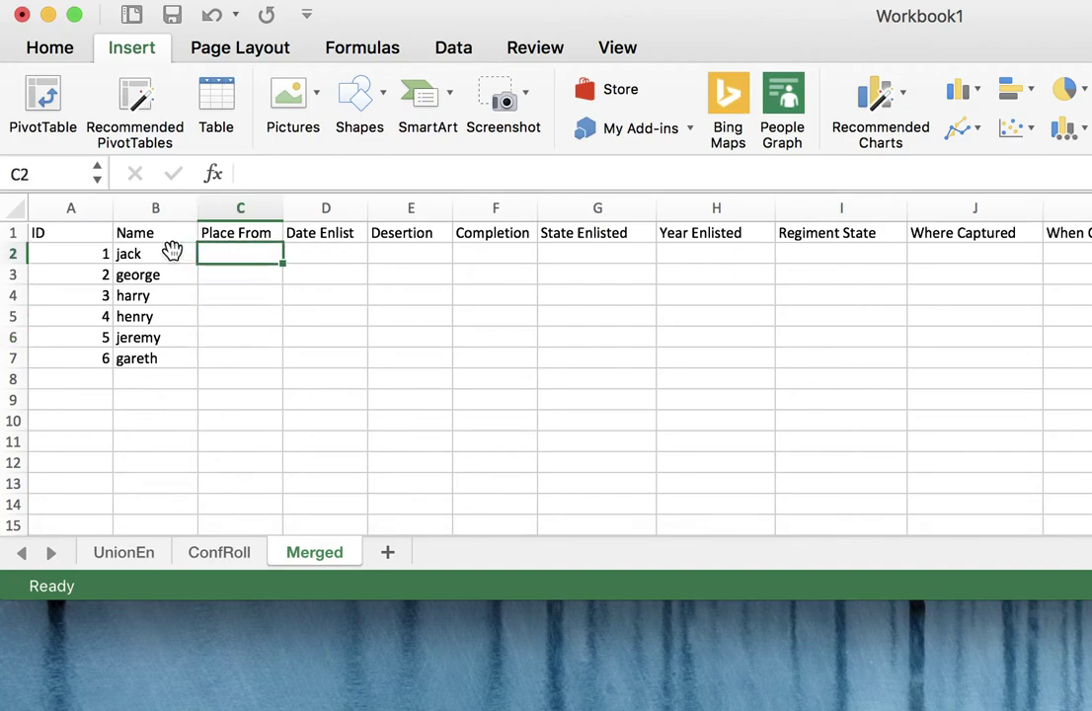
Step: Copy the B2 lookup across row 2 through Completion and remove the stray 0 from G2
left_click(173, 252)
left_click_drag(197, 263, 618, 268)
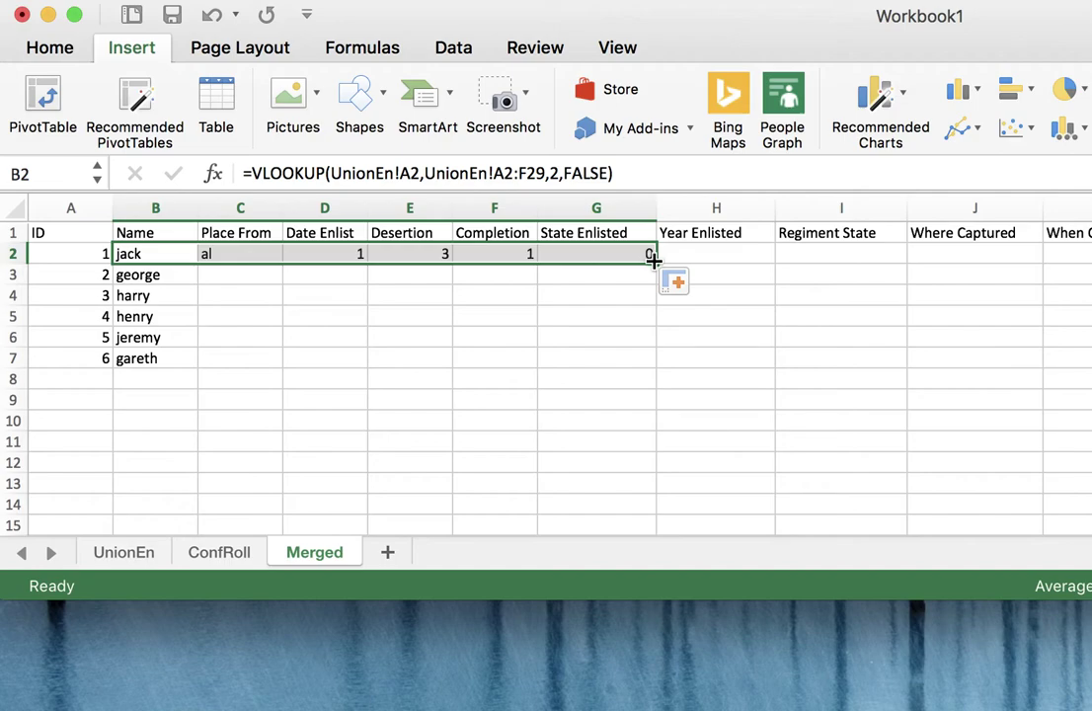
left_click_drag(654, 258, 551, 261)
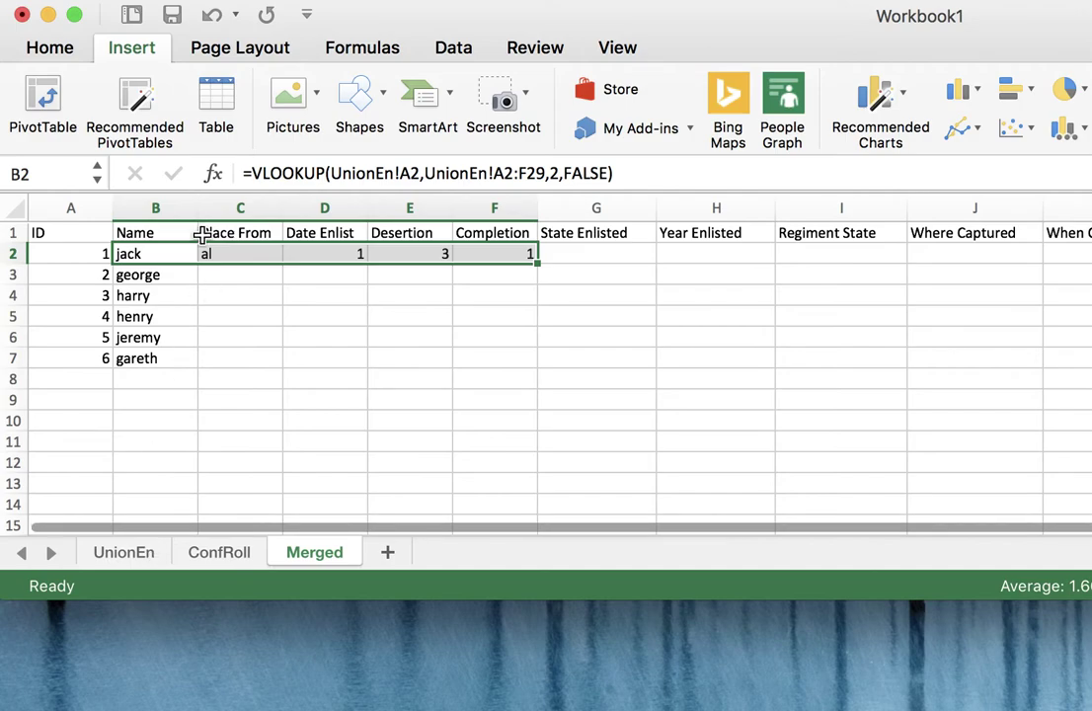
left_click(141, 555)
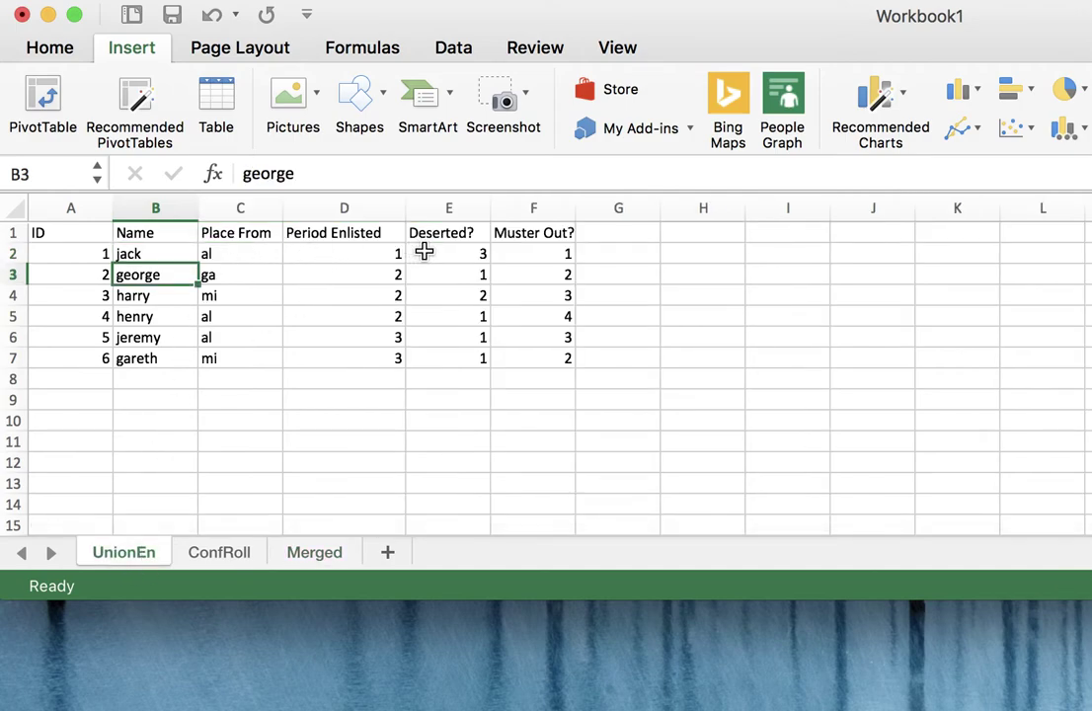
left_click(314, 552)
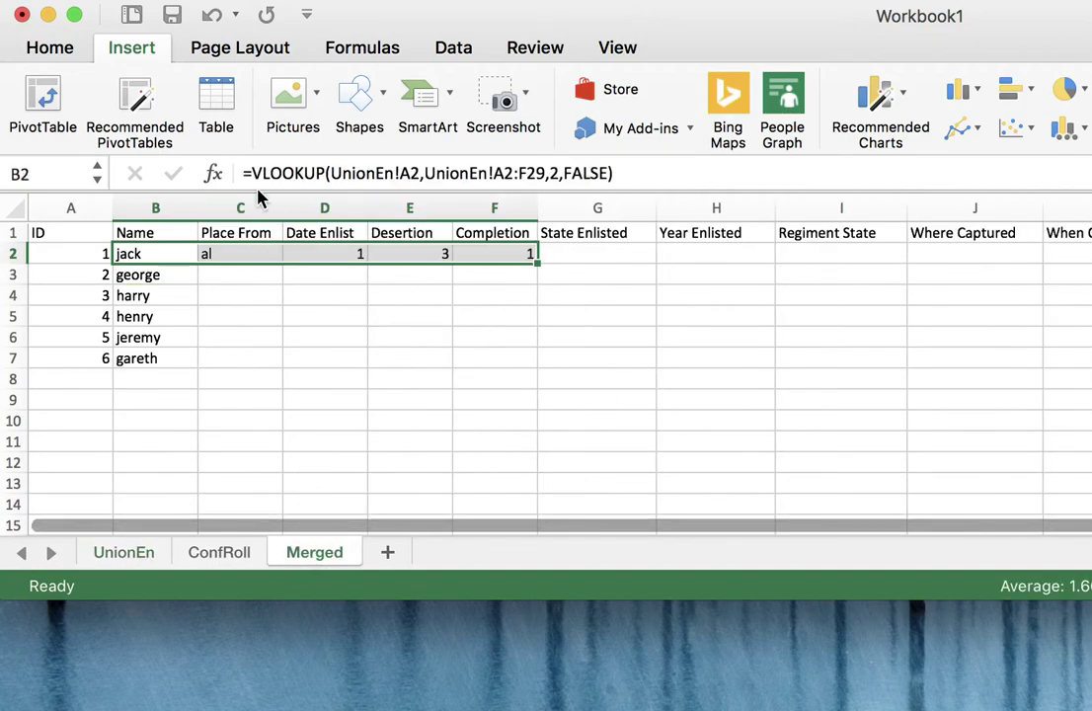
double_click(553, 174)
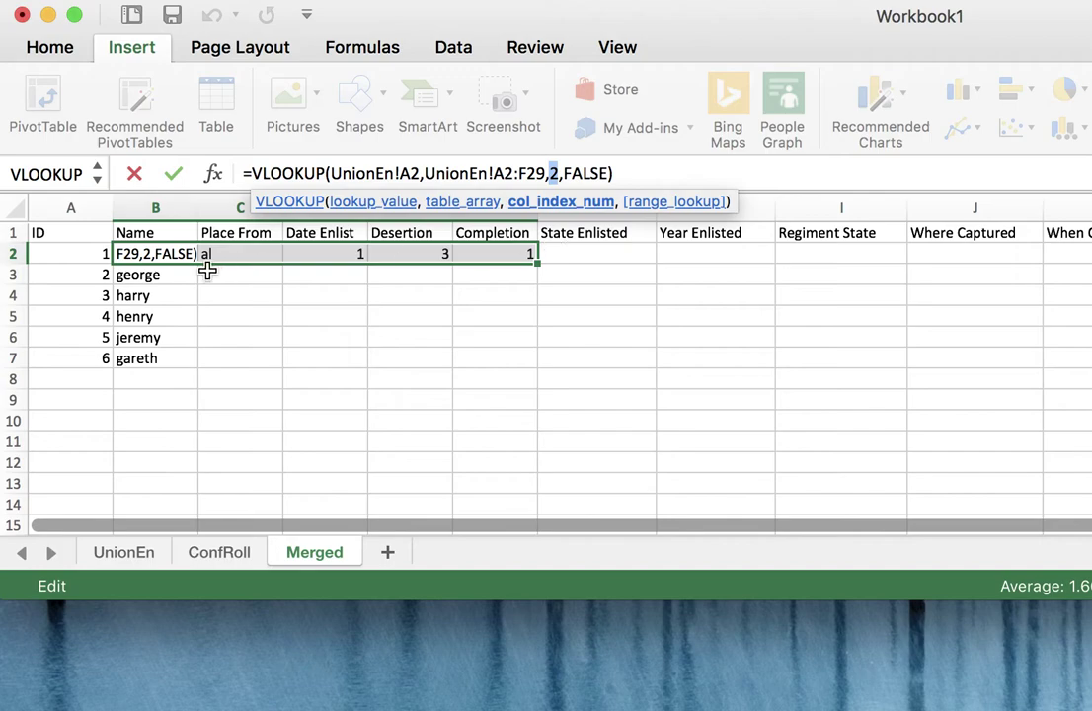
key("Escape")
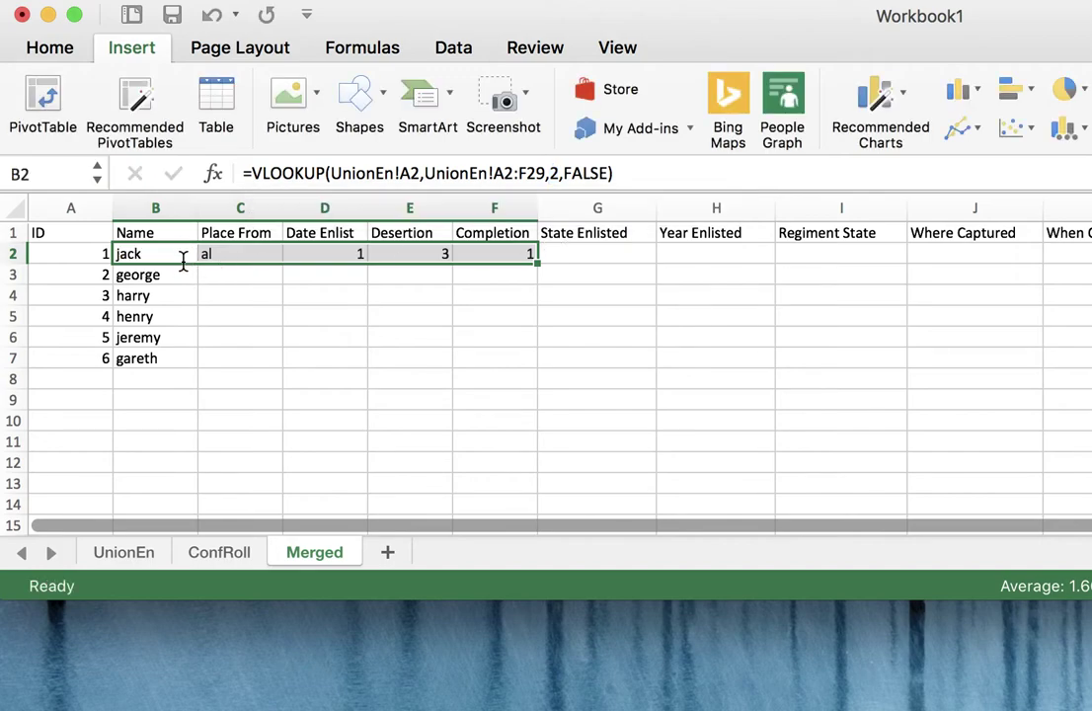
left_click(171, 254)
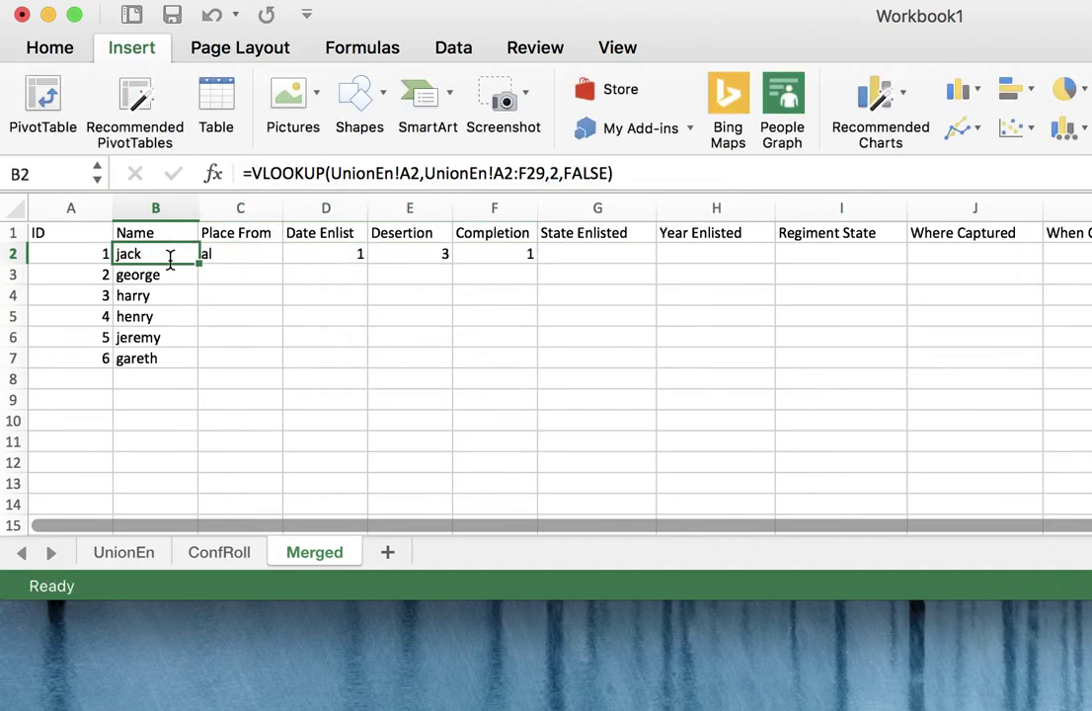
left_click(555, 172)
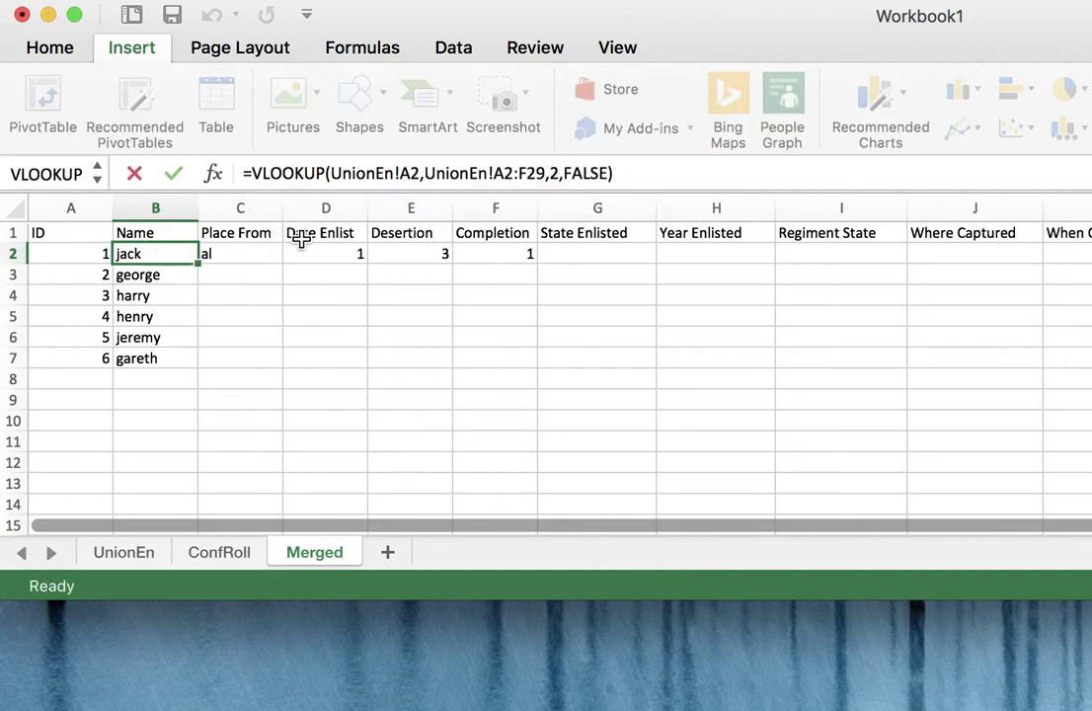
key("Escape")
left_click(239, 253)
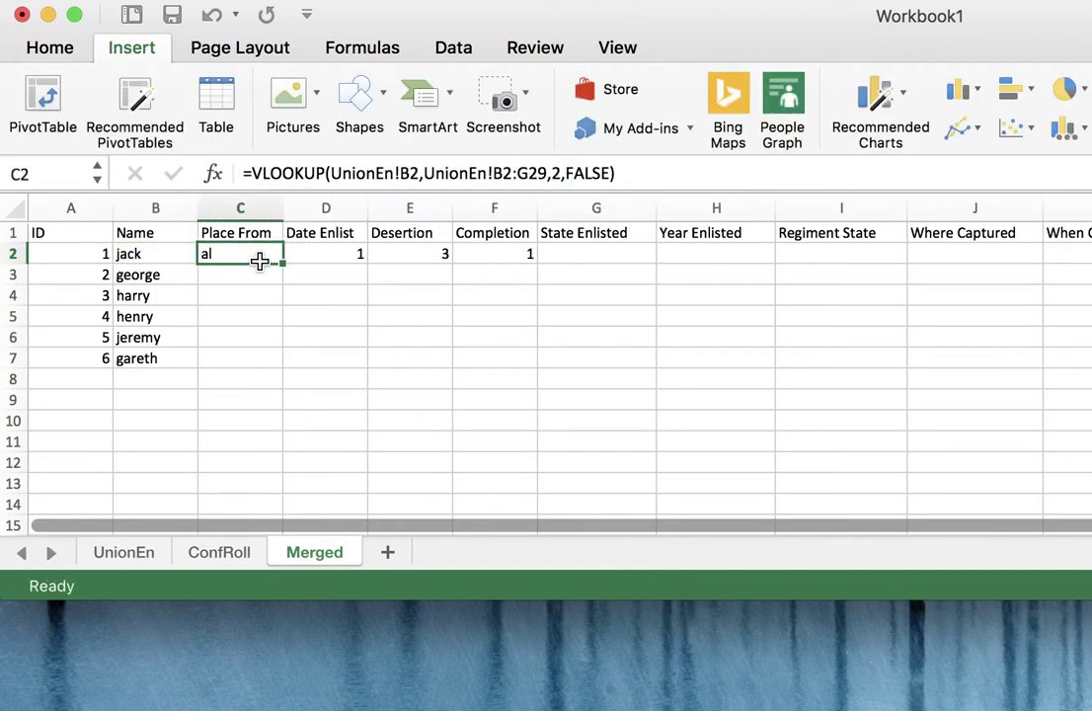
left_click(316, 257)
left_click(390, 256)
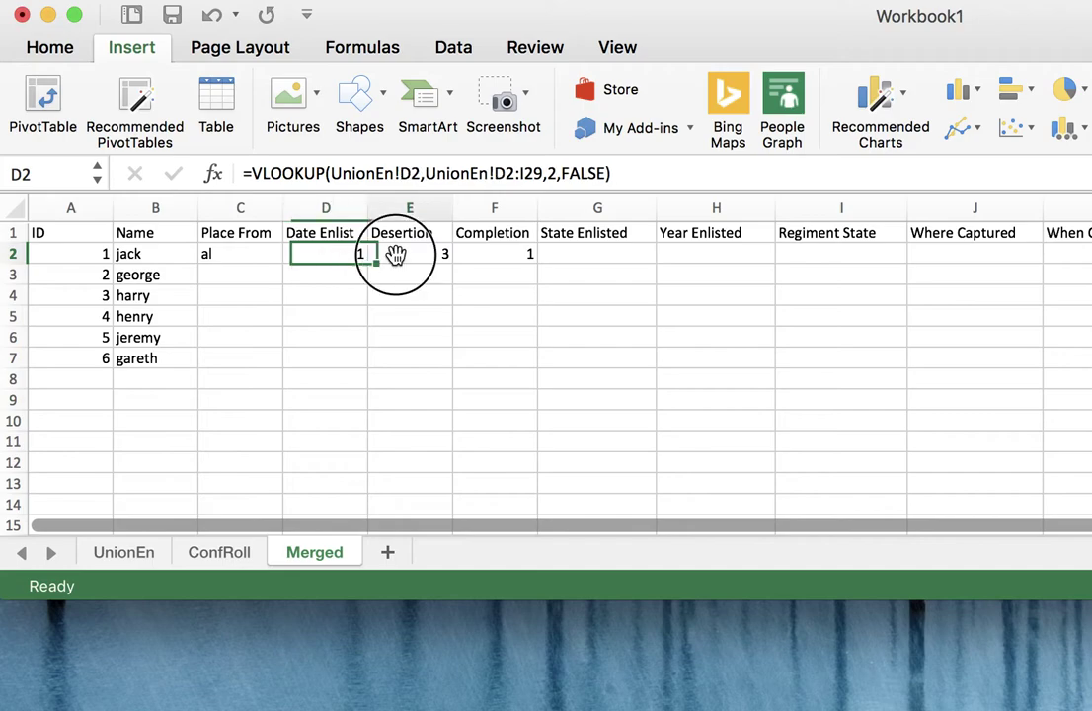
left_click(497, 252)
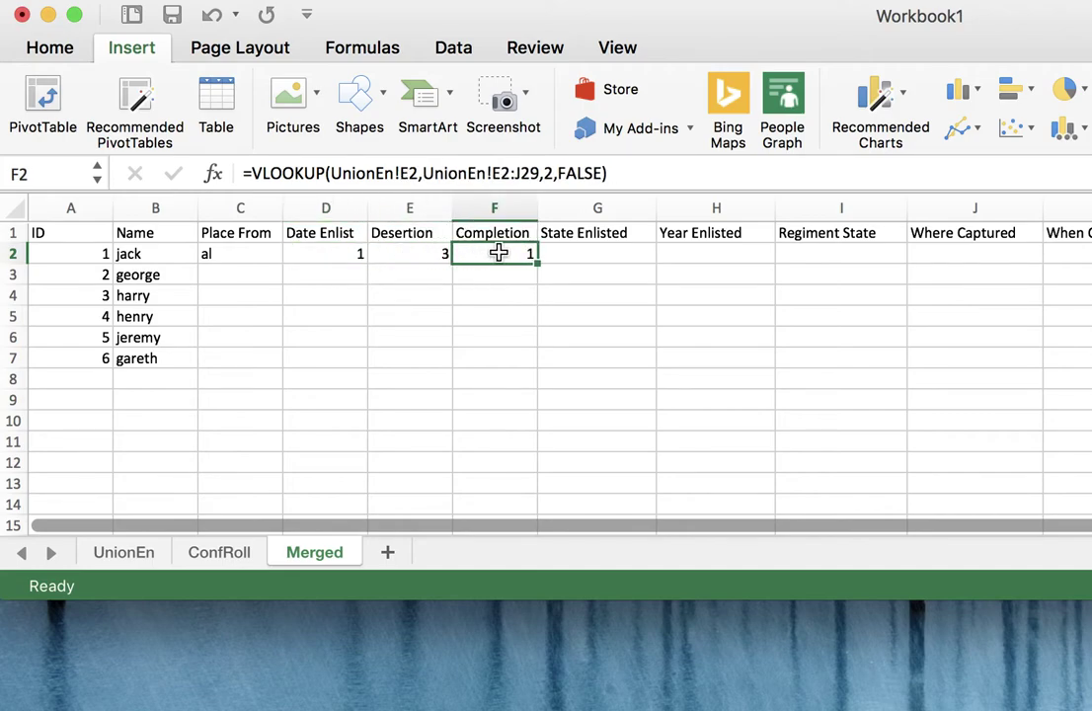
left_click(421, 255)
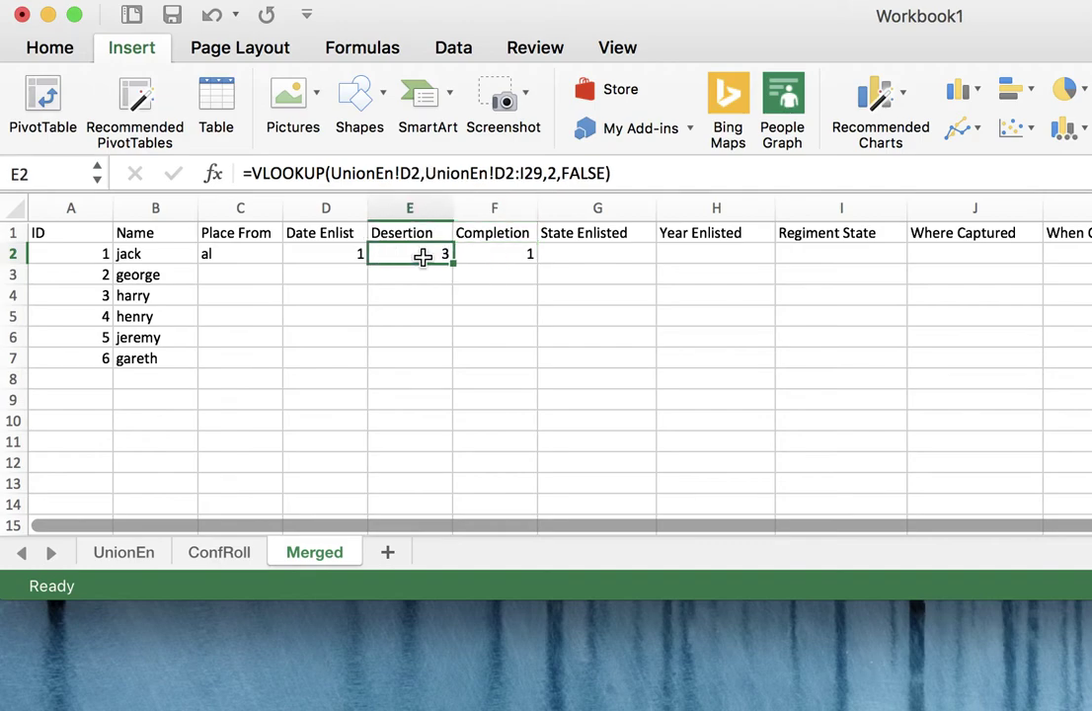
left_click(336, 255)
left_click(267, 253)
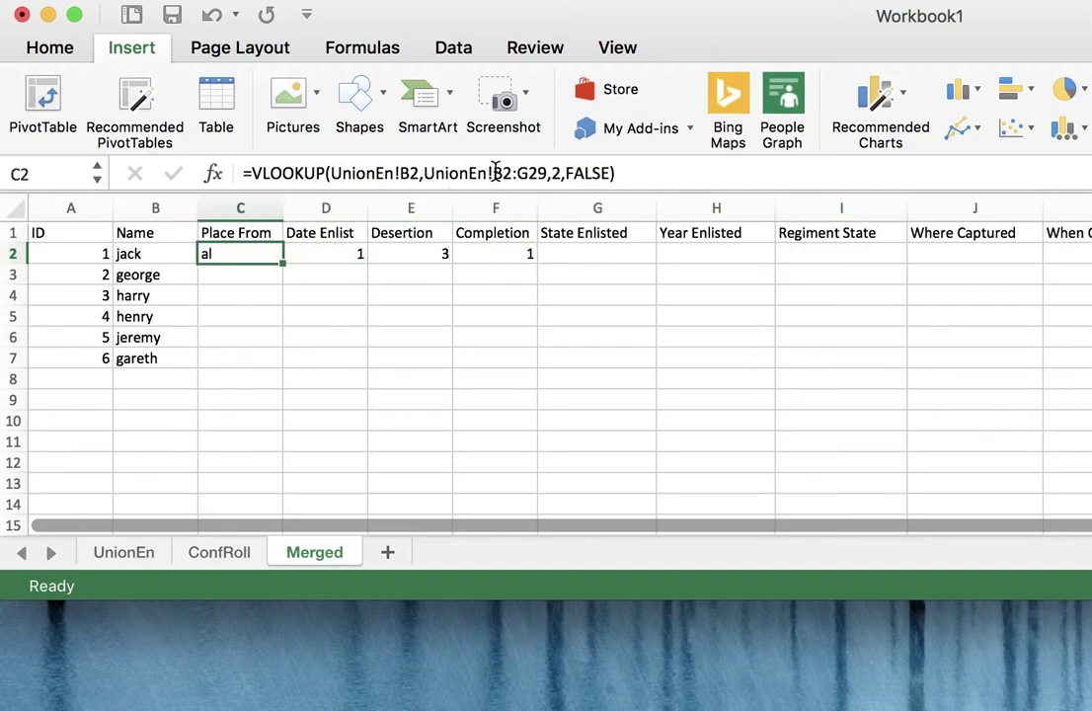
left_click_drag(495, 173, 545, 173)
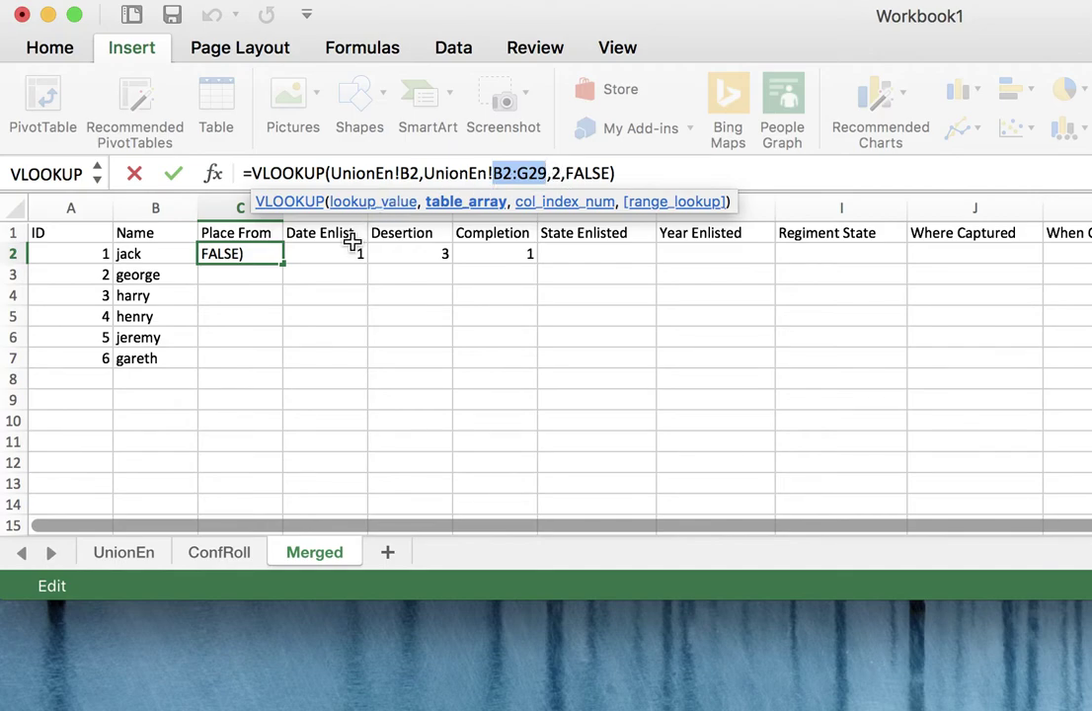
key("Escape")
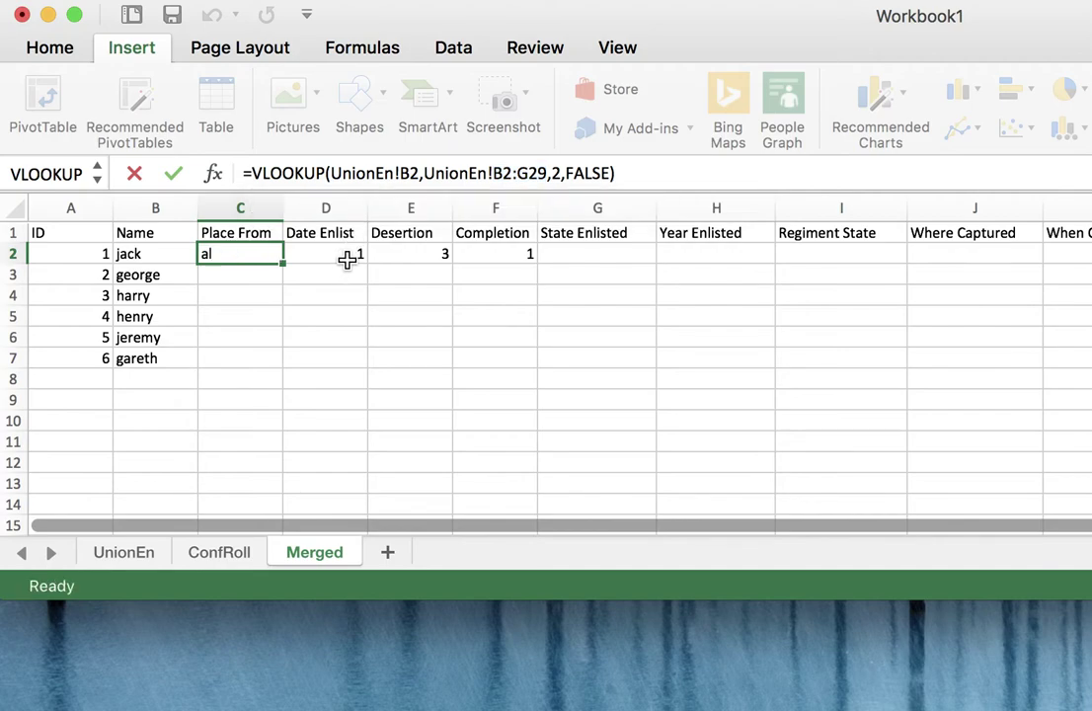
left_click(144, 553)
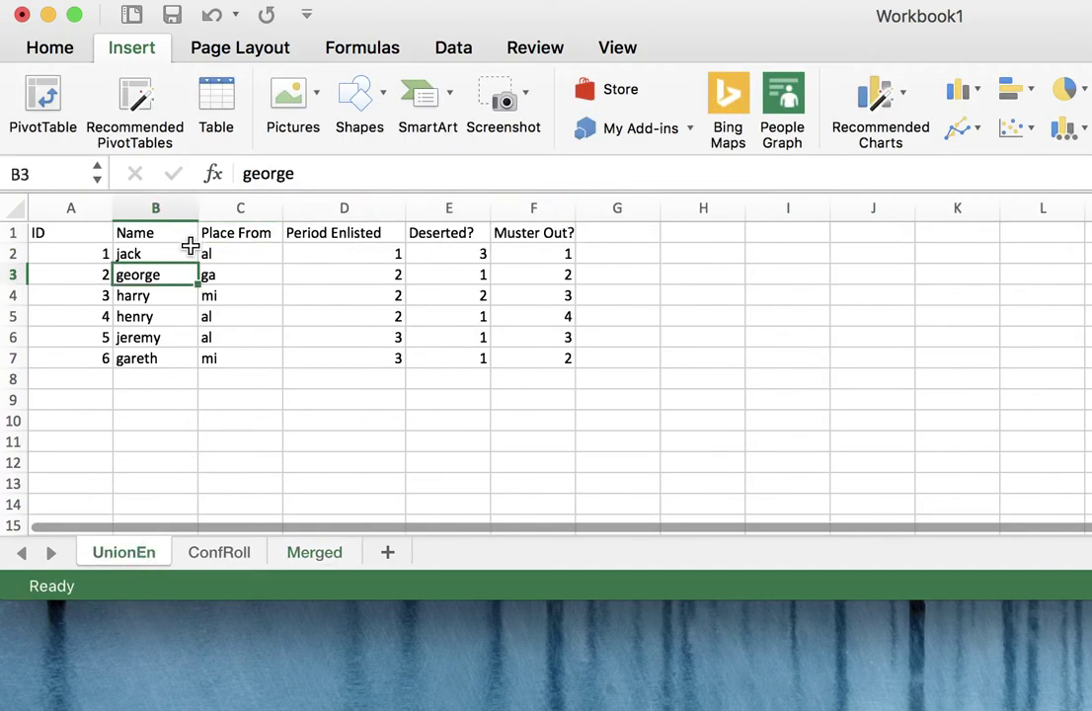
left_click(195, 253)
left_click(231, 252)
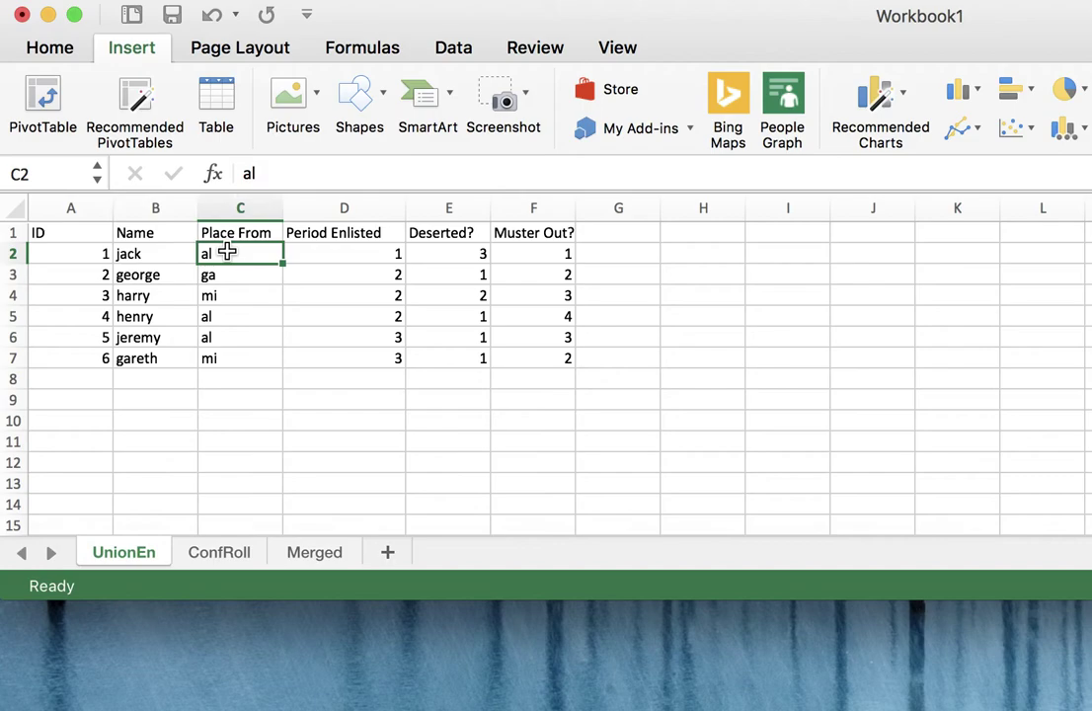
left_click(338, 252)
left_click(477, 257)
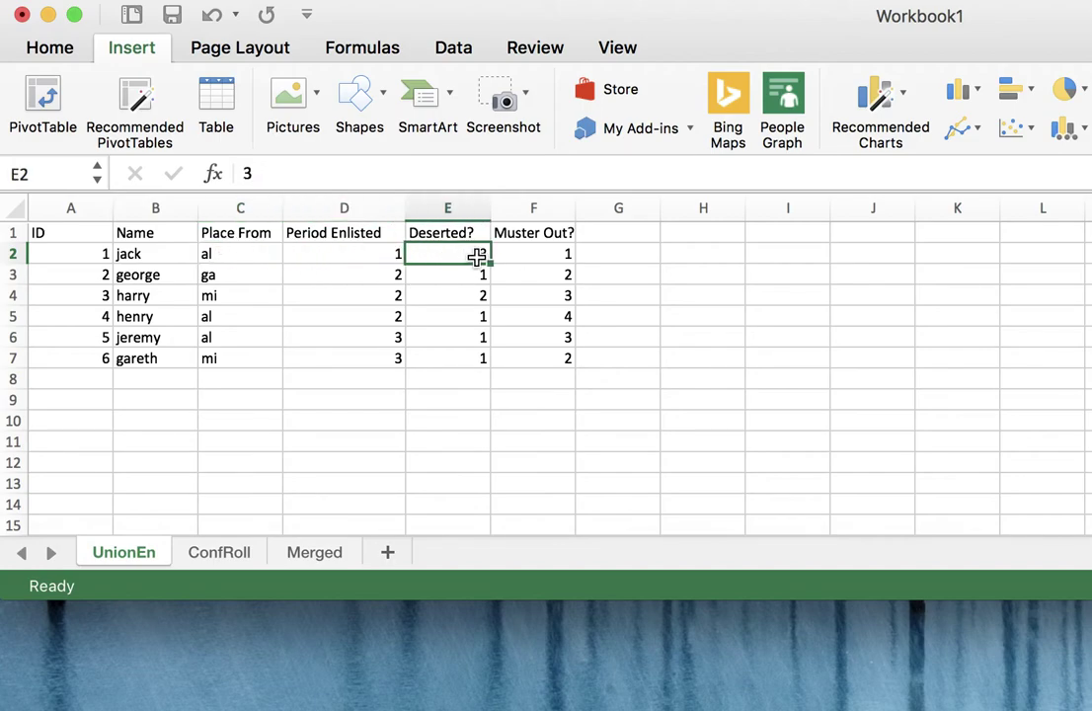
left_click(521, 256)
left_click(316, 551)
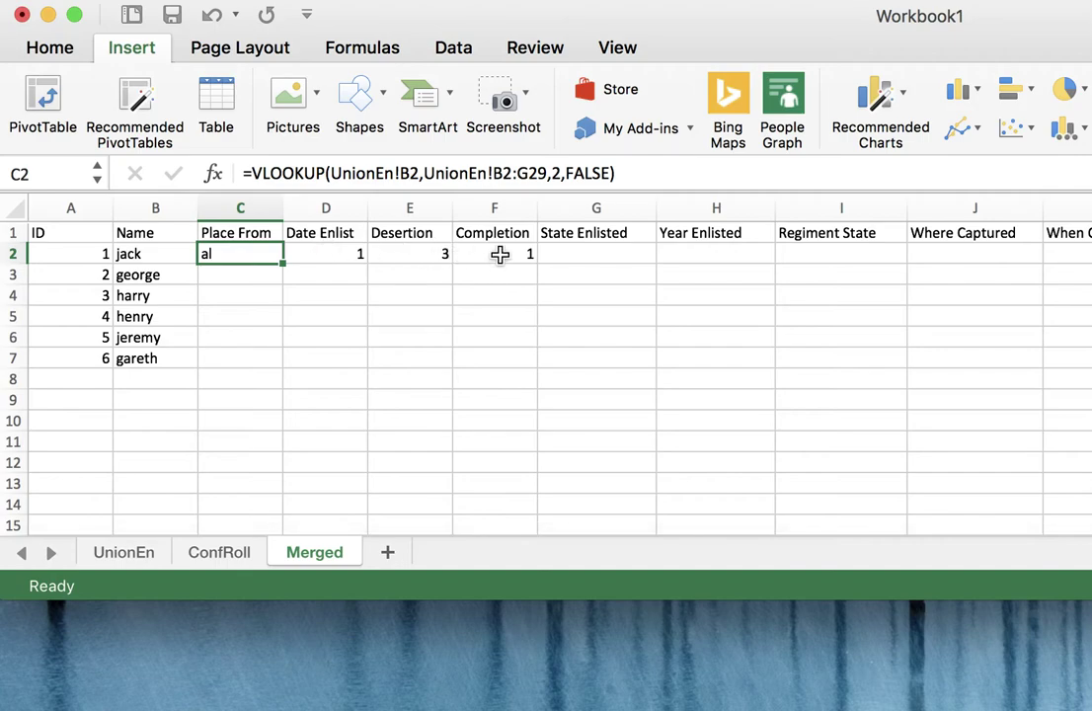
Step: Fill the Place From, Date Enlist, Desertion and Completion lookups in C2:F2 down to row 7
left_click_drag(282, 265, 273, 367)
left_click(300, 254)
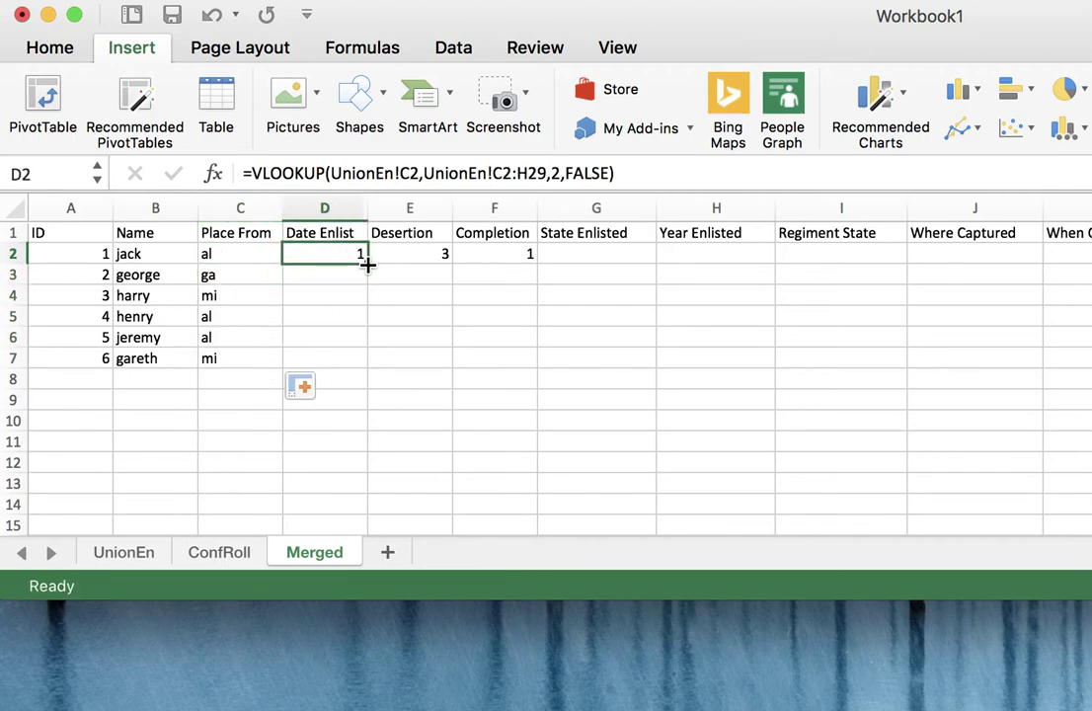
left_click_drag(367, 264, 363, 371)
left_click(438, 254)
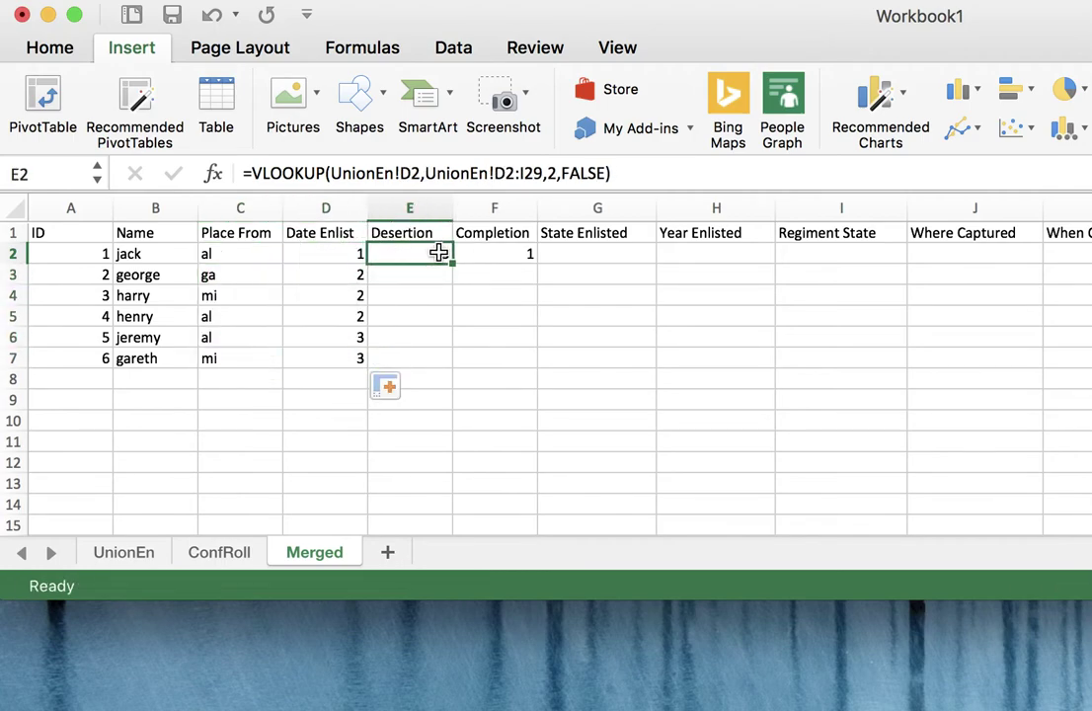
left_click_drag(451, 263, 452, 360)
left_click(520, 258)
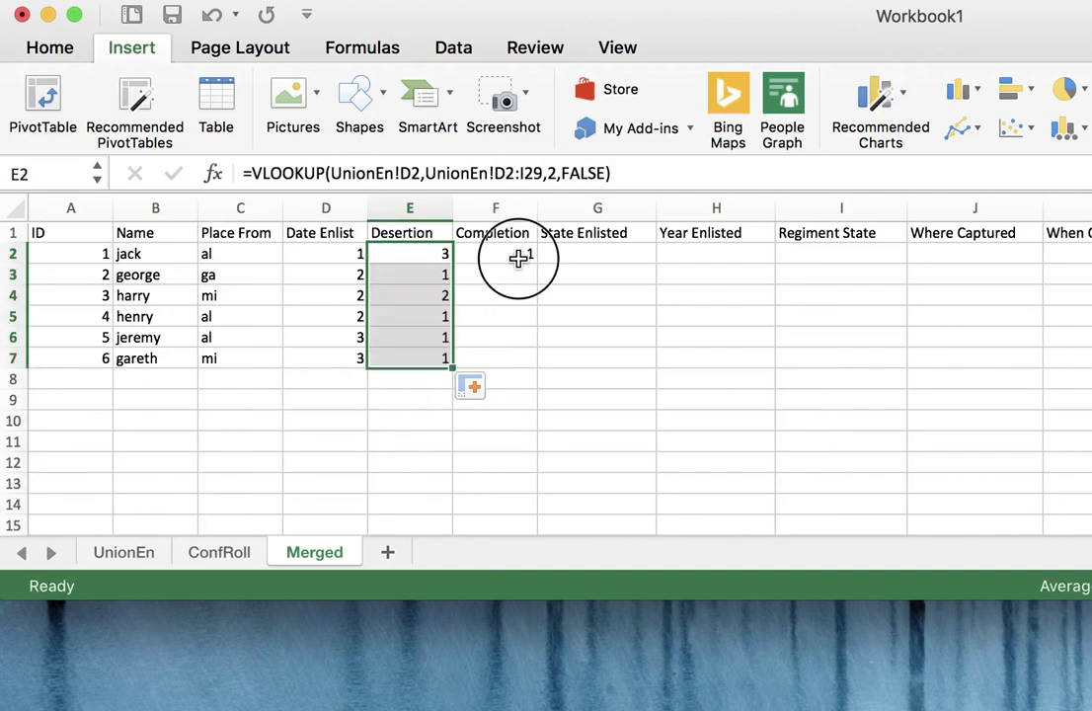
left_click_drag(535, 262, 536, 363)
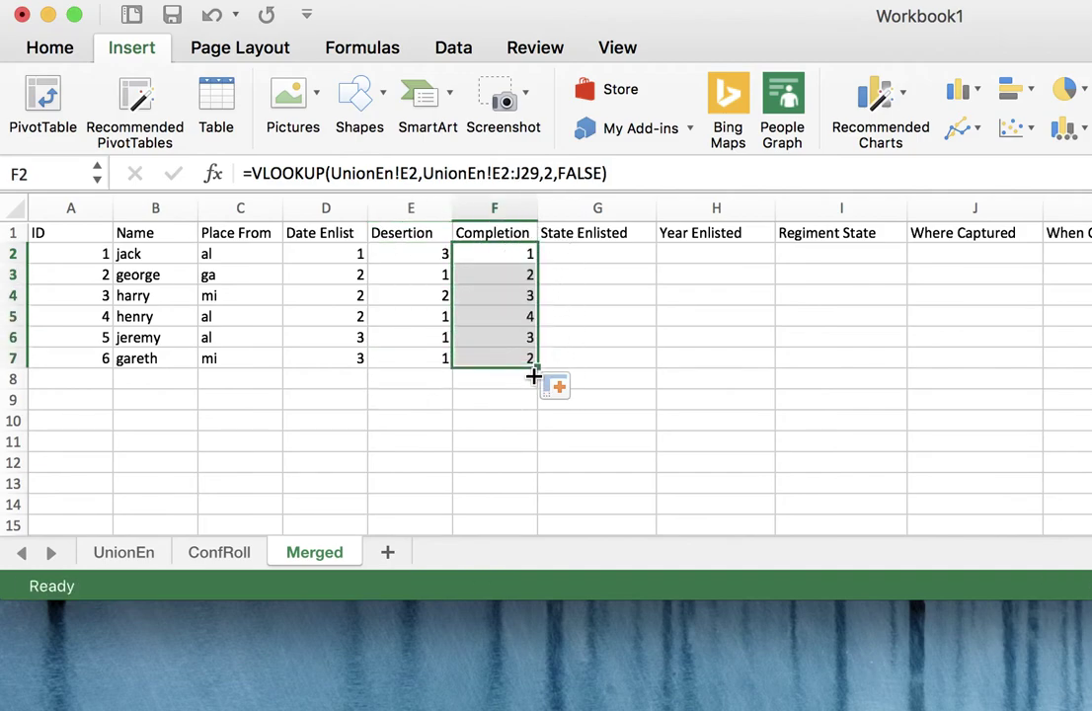
left_click(498, 254)
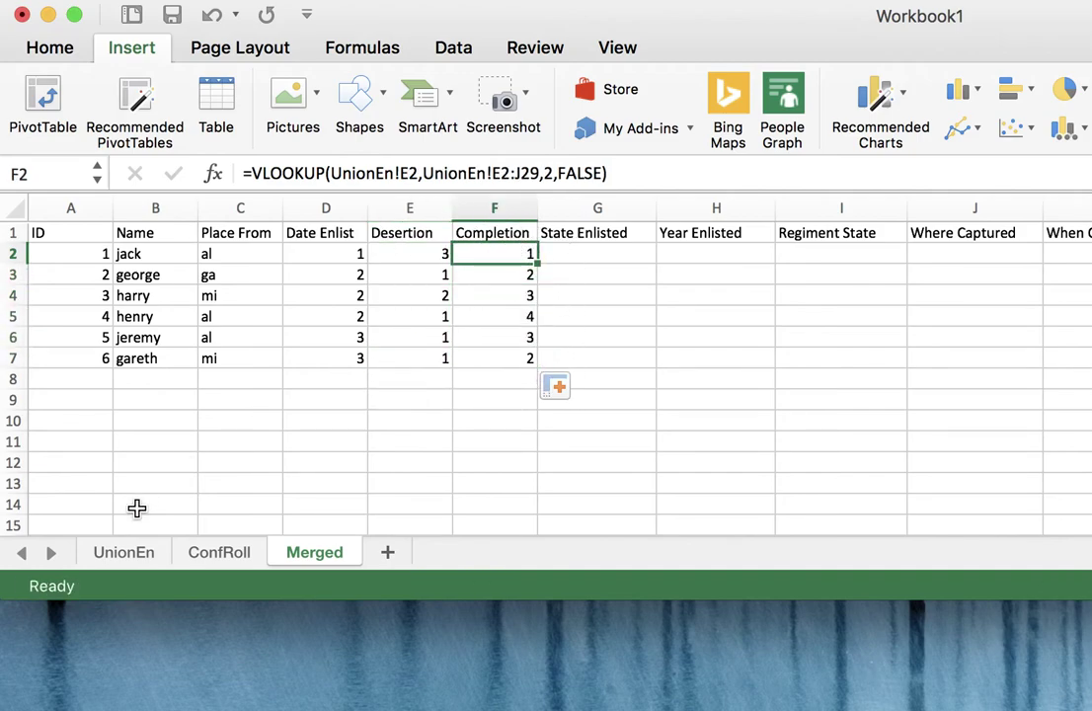
left_click(123, 555)
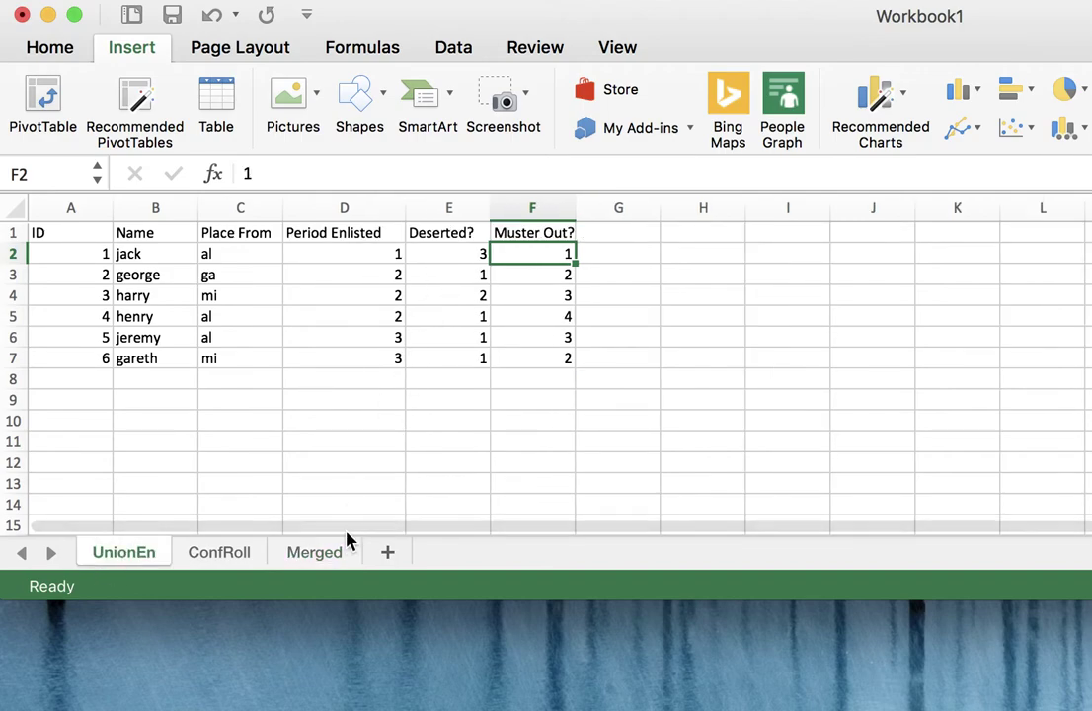
Step: Compare the Merged headers with UnionEn's by flipping between the two sheets
left_click(324, 559)
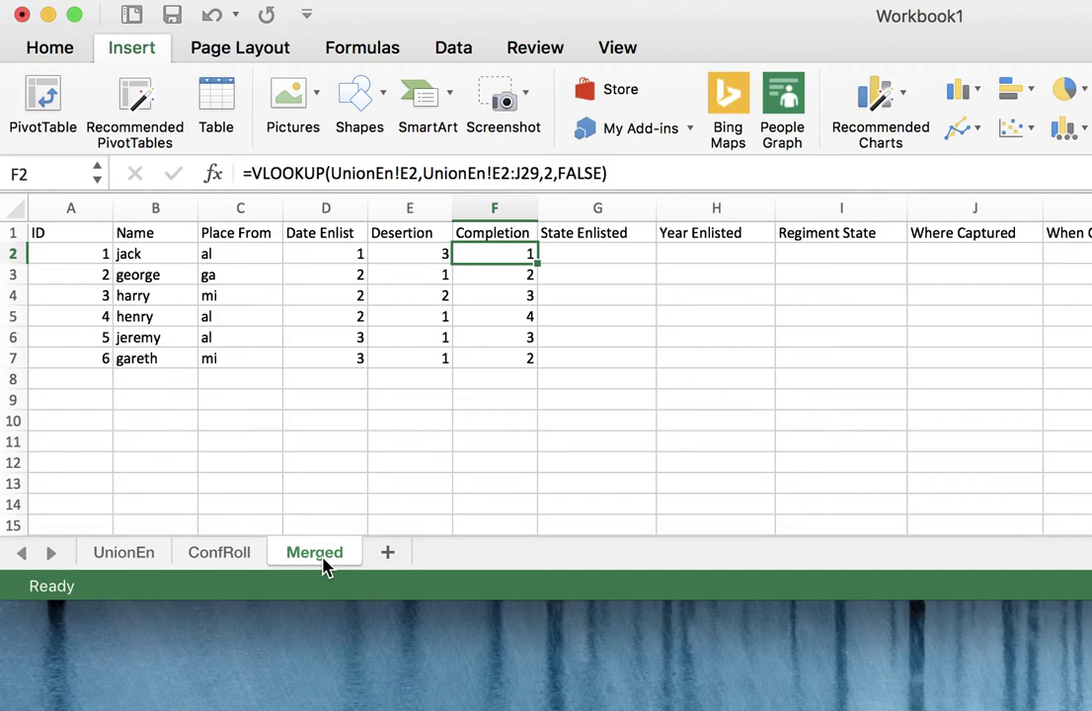
left_click(129, 557)
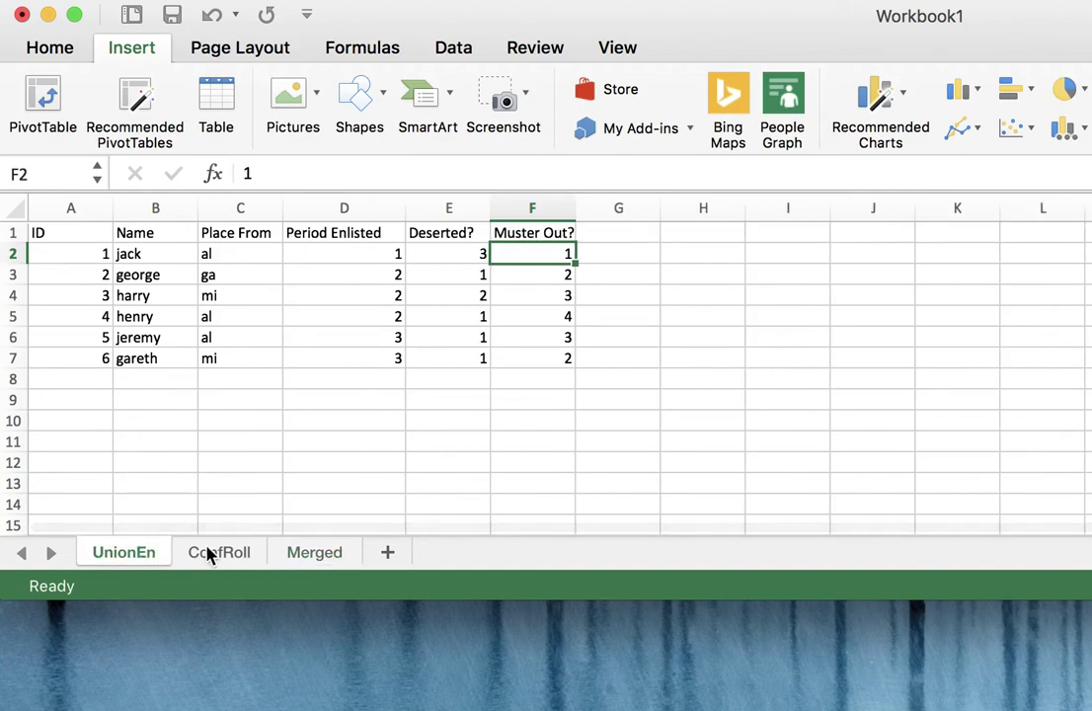
left_click(329, 563)
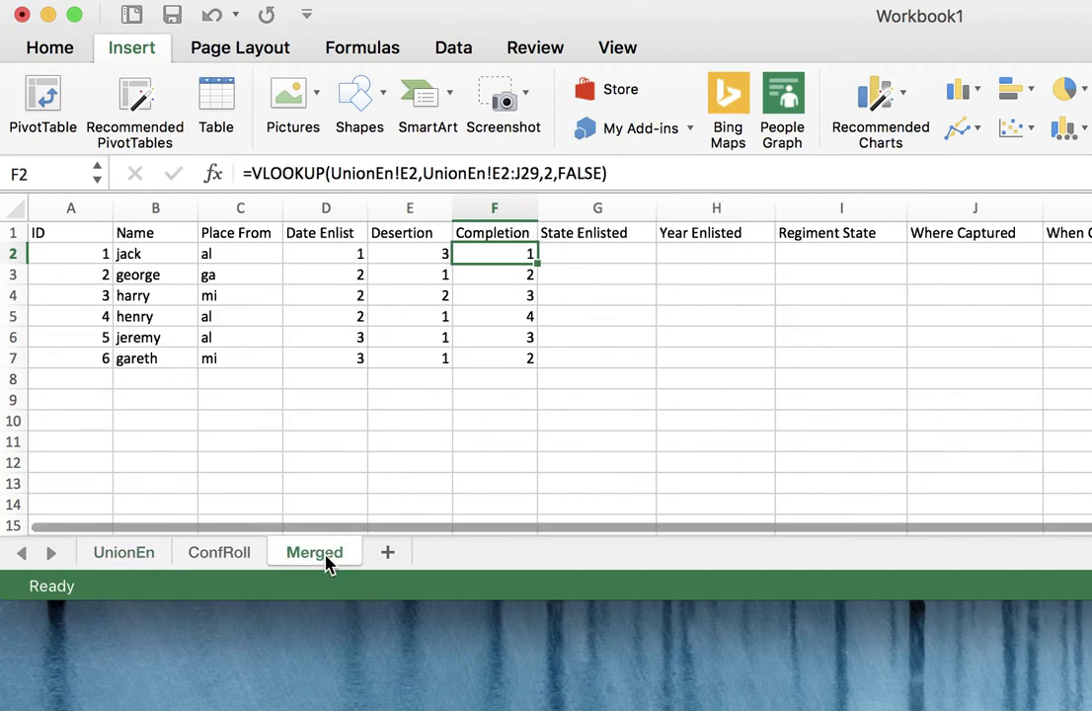
left_click(122, 553)
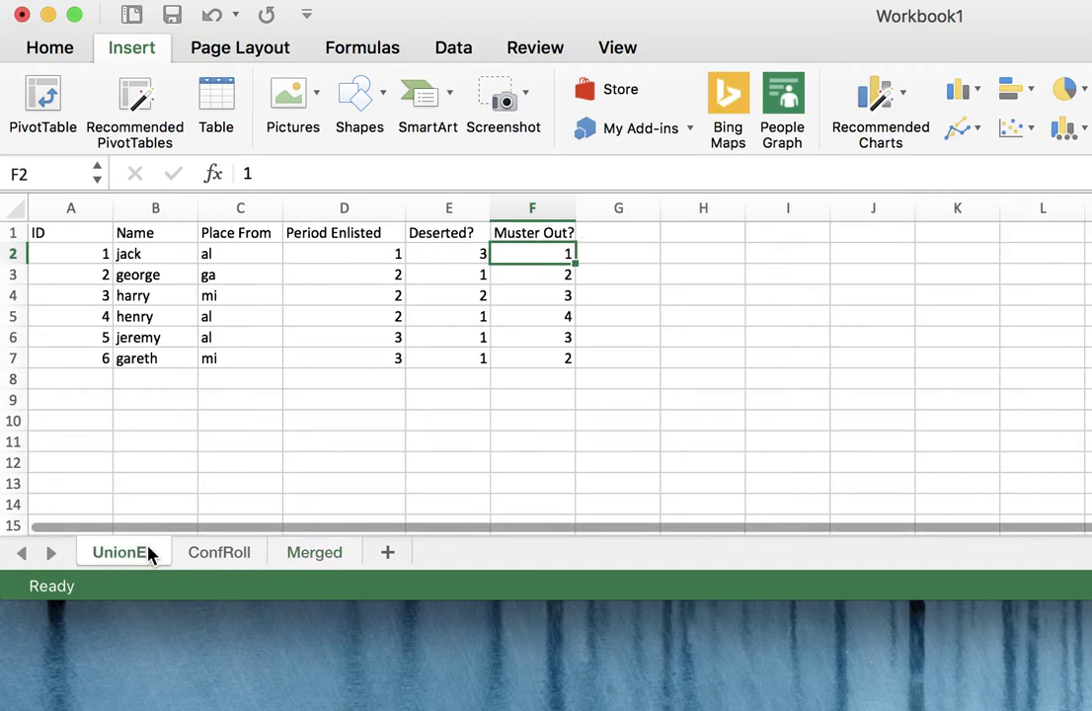
left_click(314, 553)
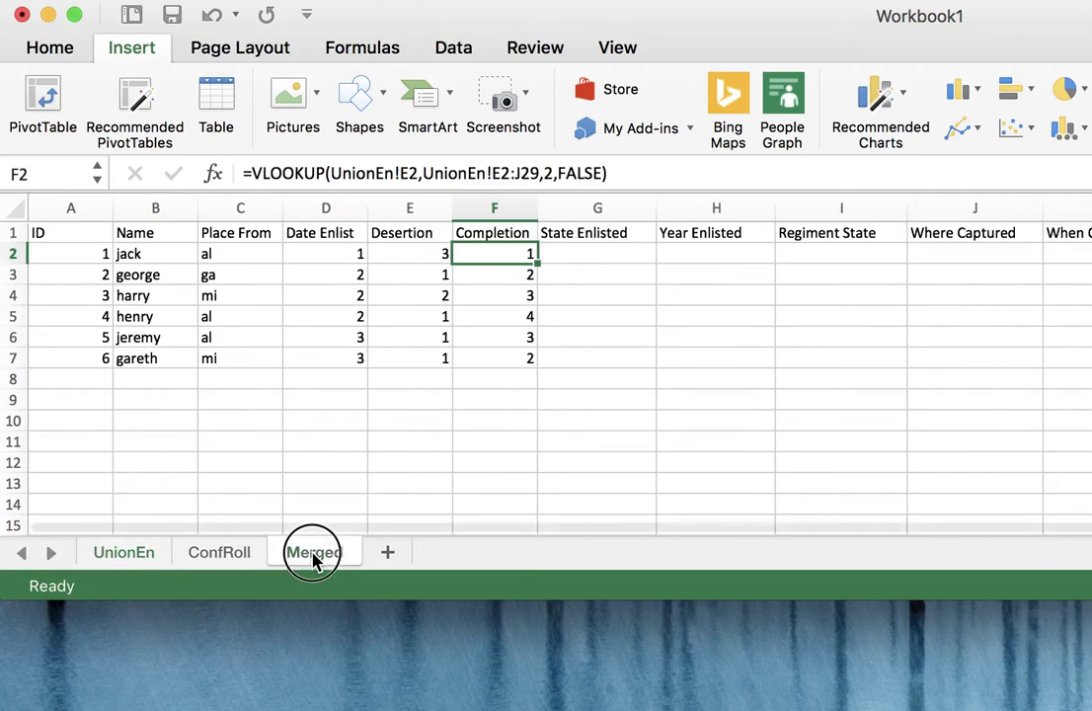
left_click(105, 555)
left_click(296, 553)
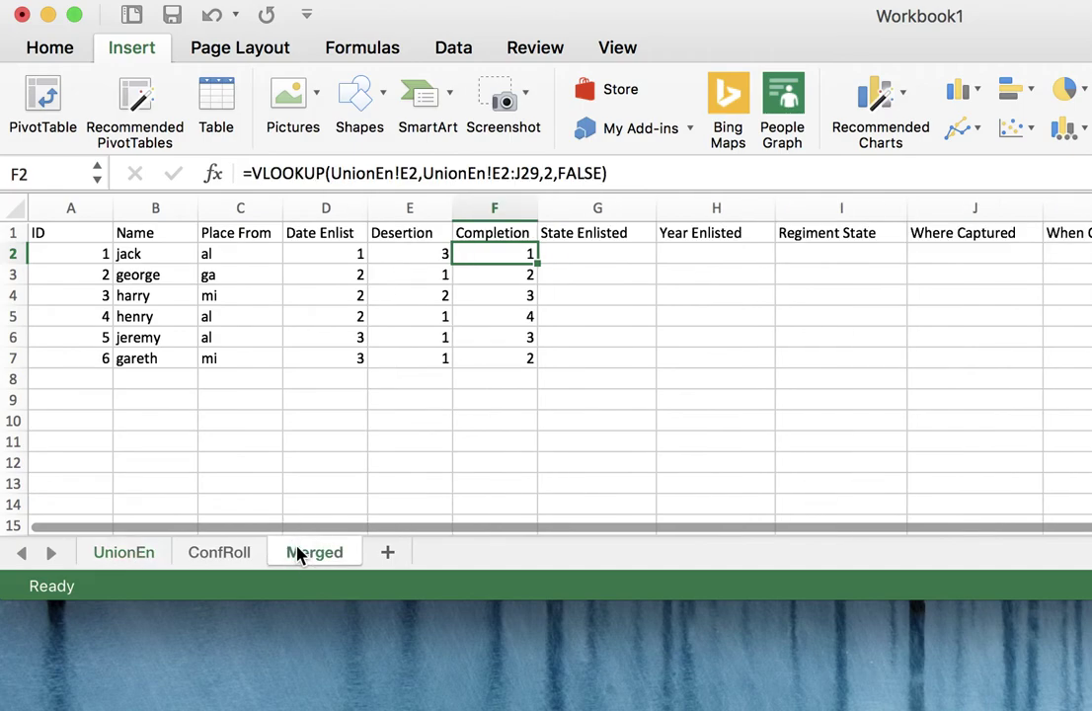
Step: Rename the D1 header from Date Enlist to Period Enlisted
double_click(305, 232)
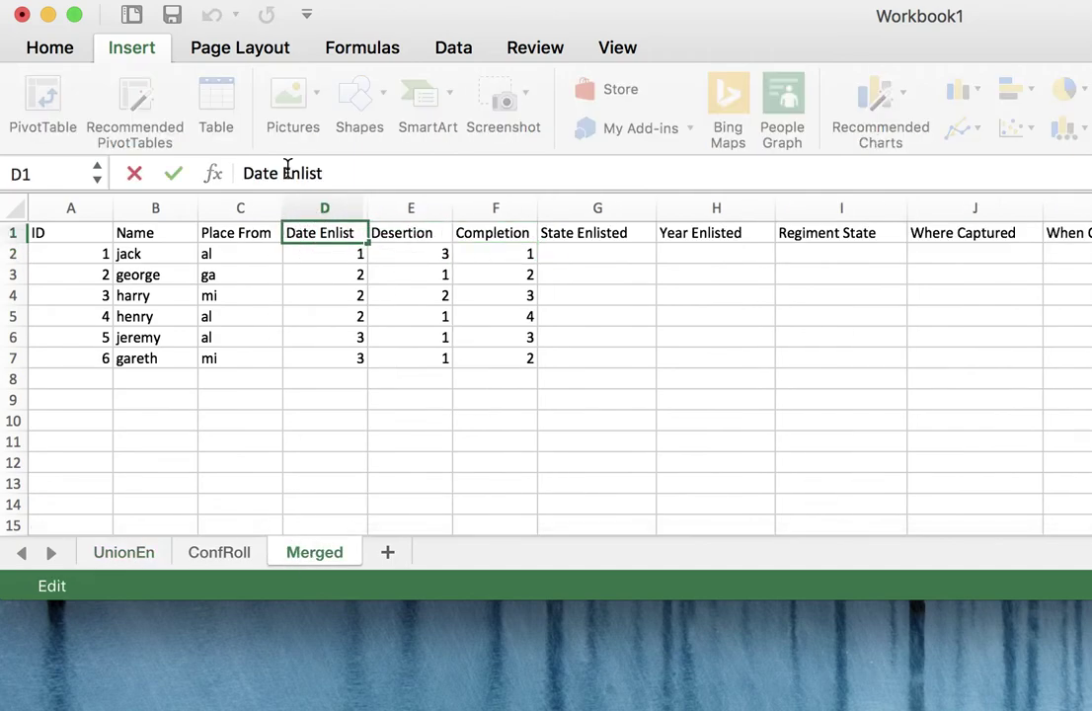
left_click_drag(280, 173, 194, 158)
key("super+p")
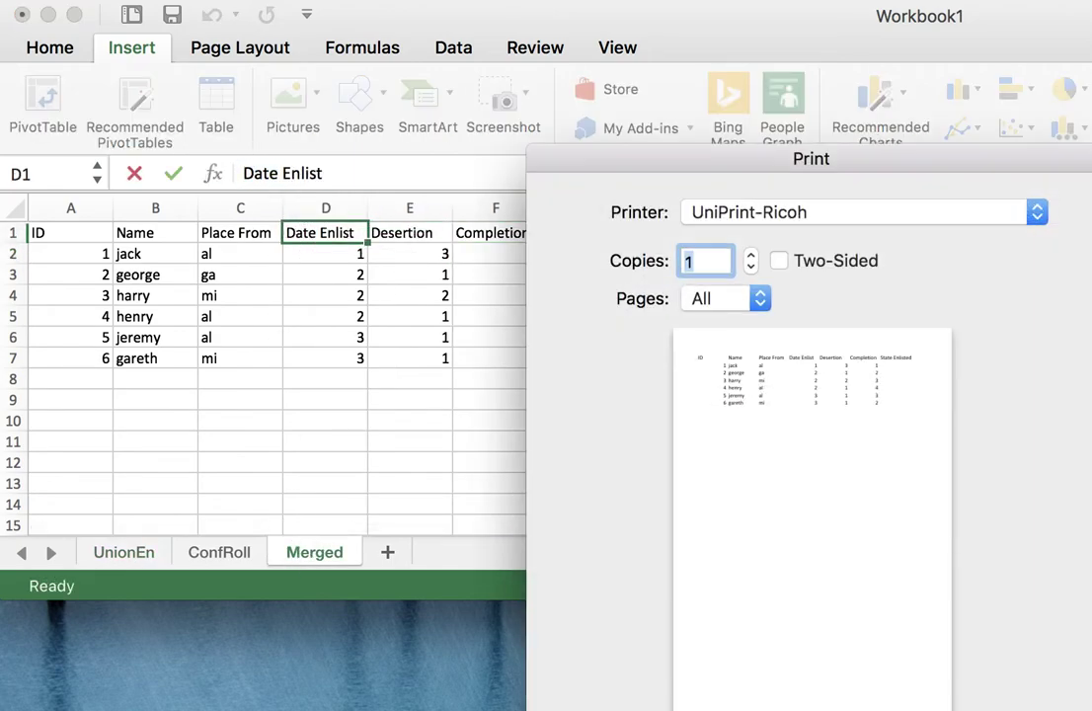
key("Escape")
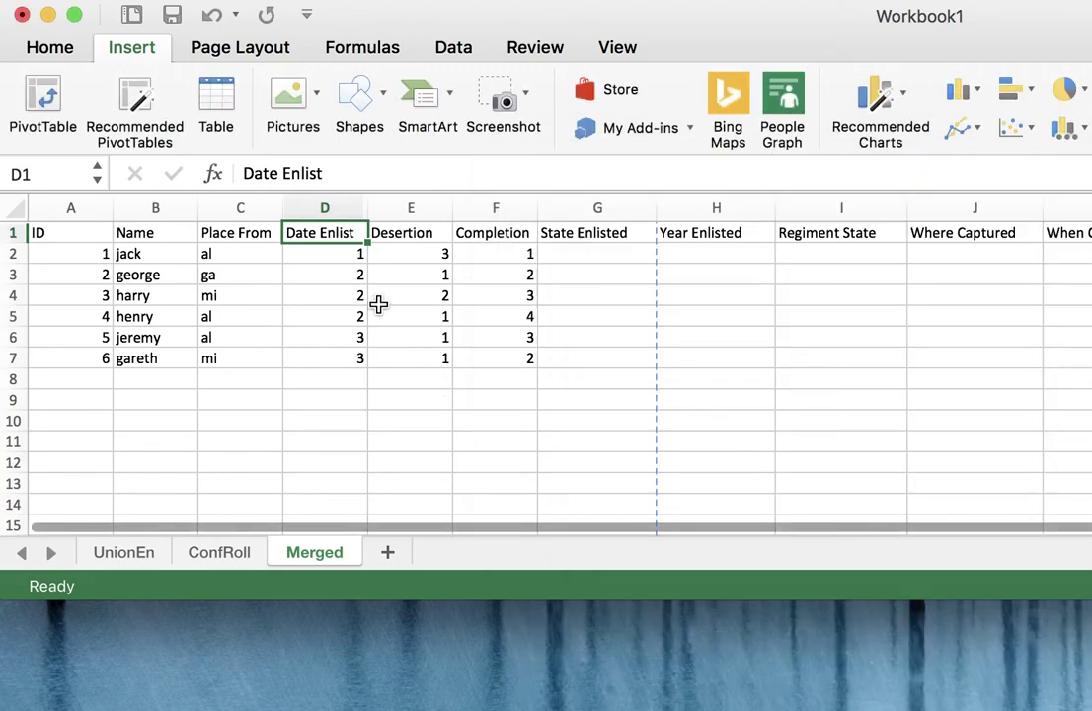
type("Period Enlisted")
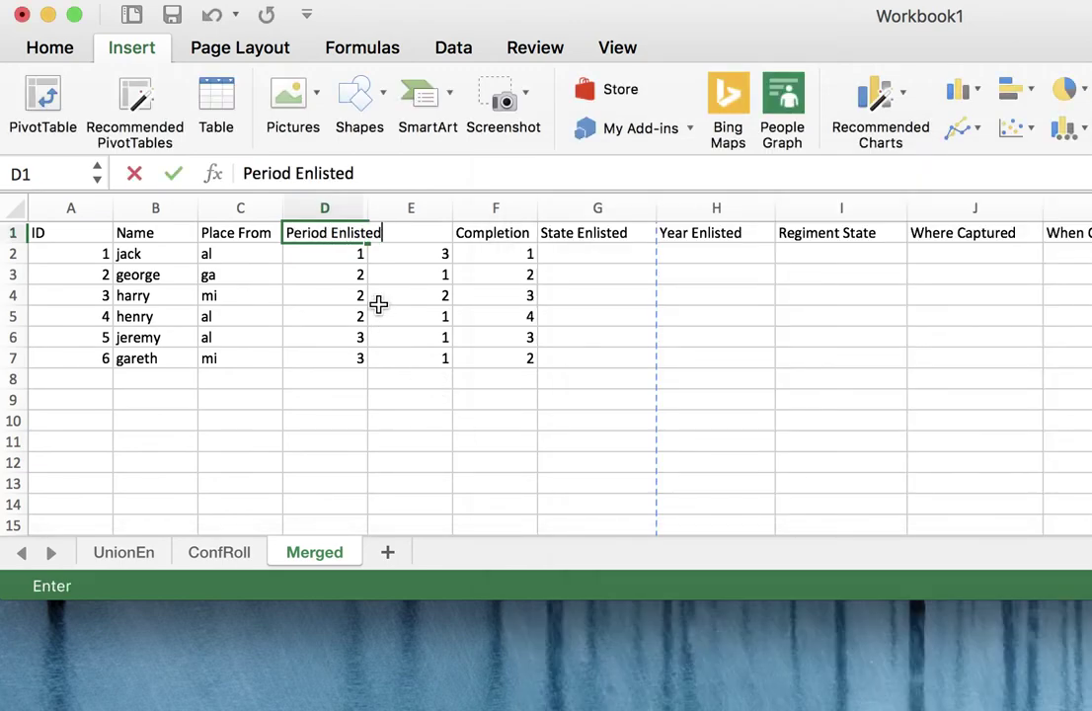
left_click(138, 554)
left_click(306, 551)
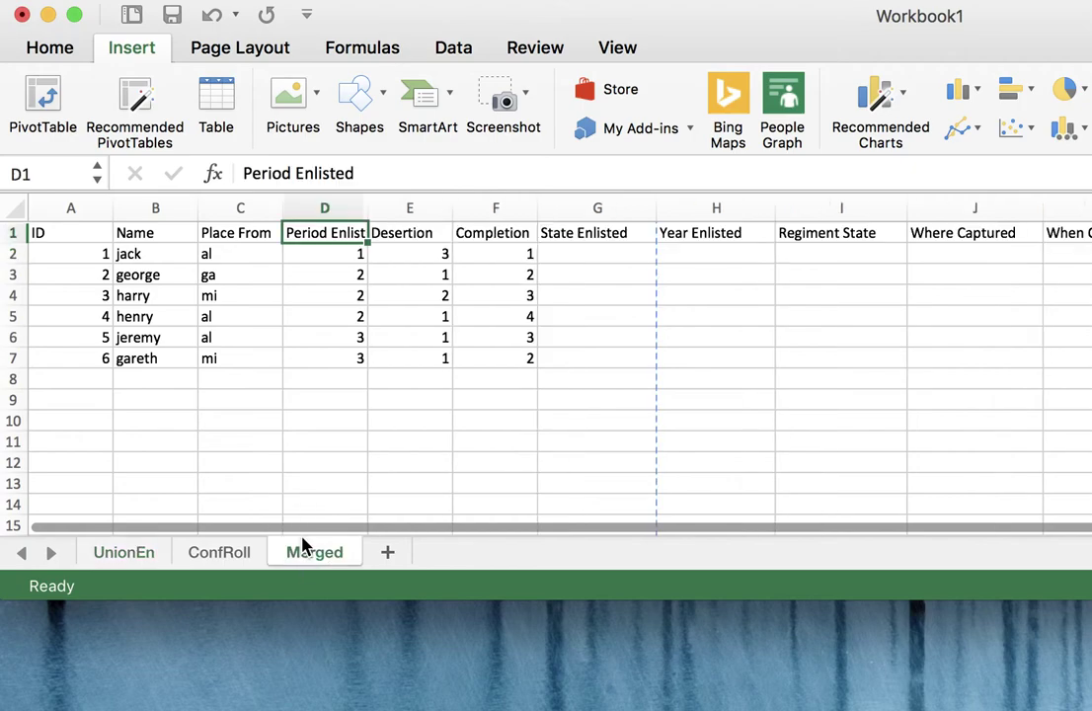
left_click(138, 556)
left_click(331, 551)
Step: Rename the F1 header from Completion to Muster Out
left_click(489, 230)
double_click(296, 174)
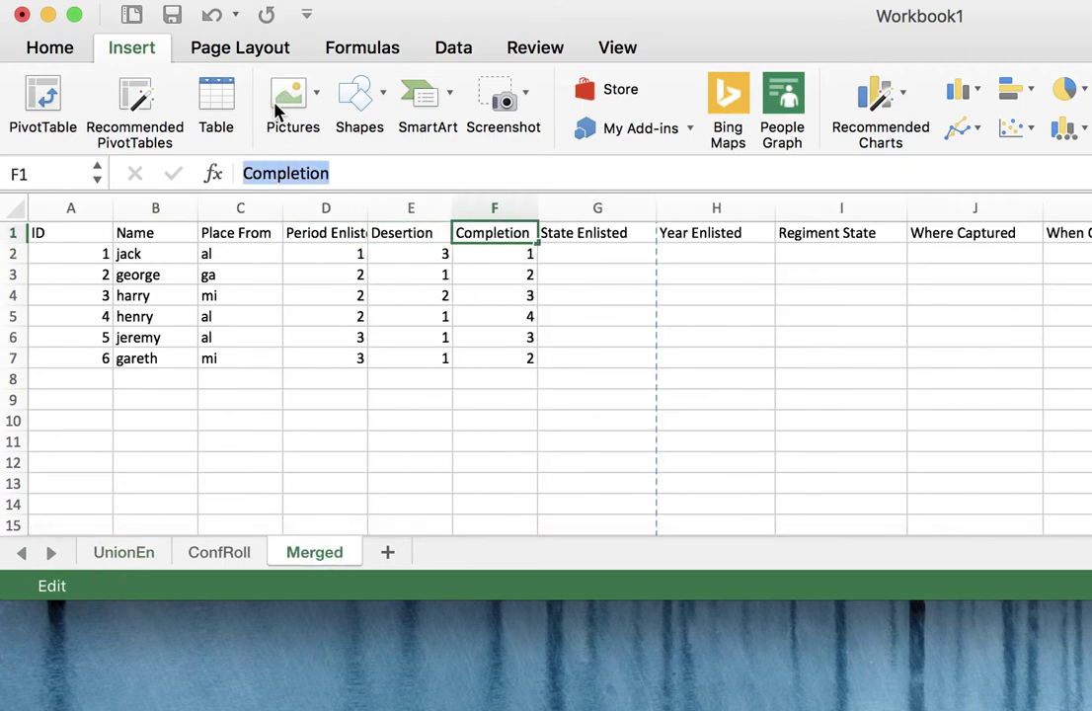
type("Muster Out")
key("Return")
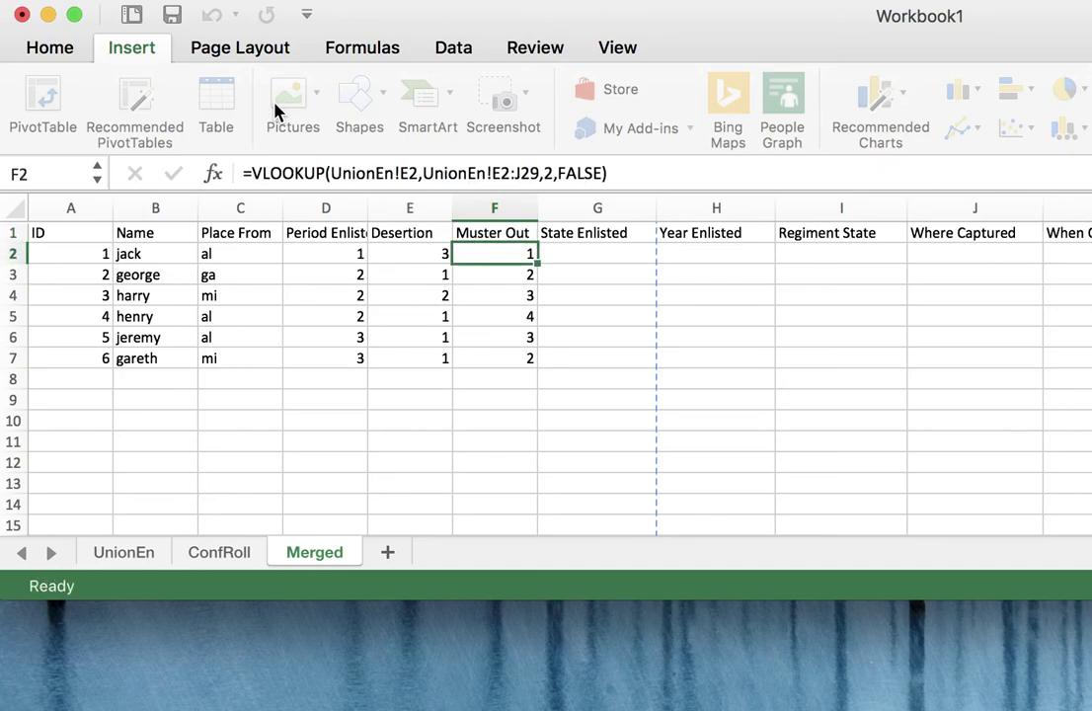
left_click(121, 551)
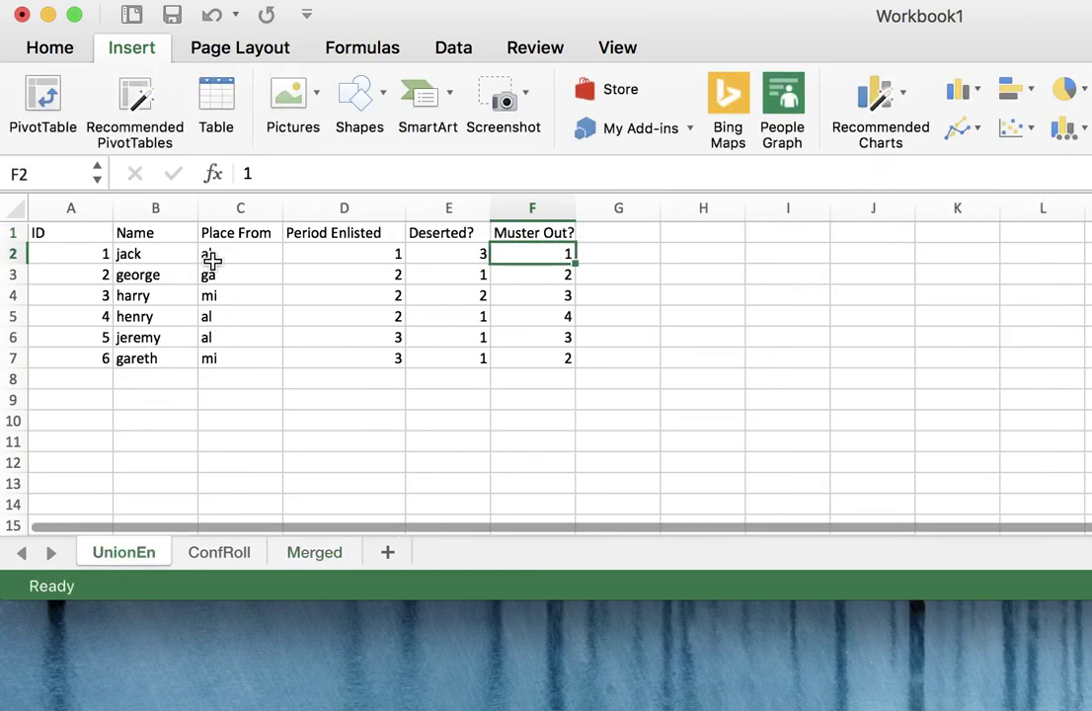
left_click(296, 555)
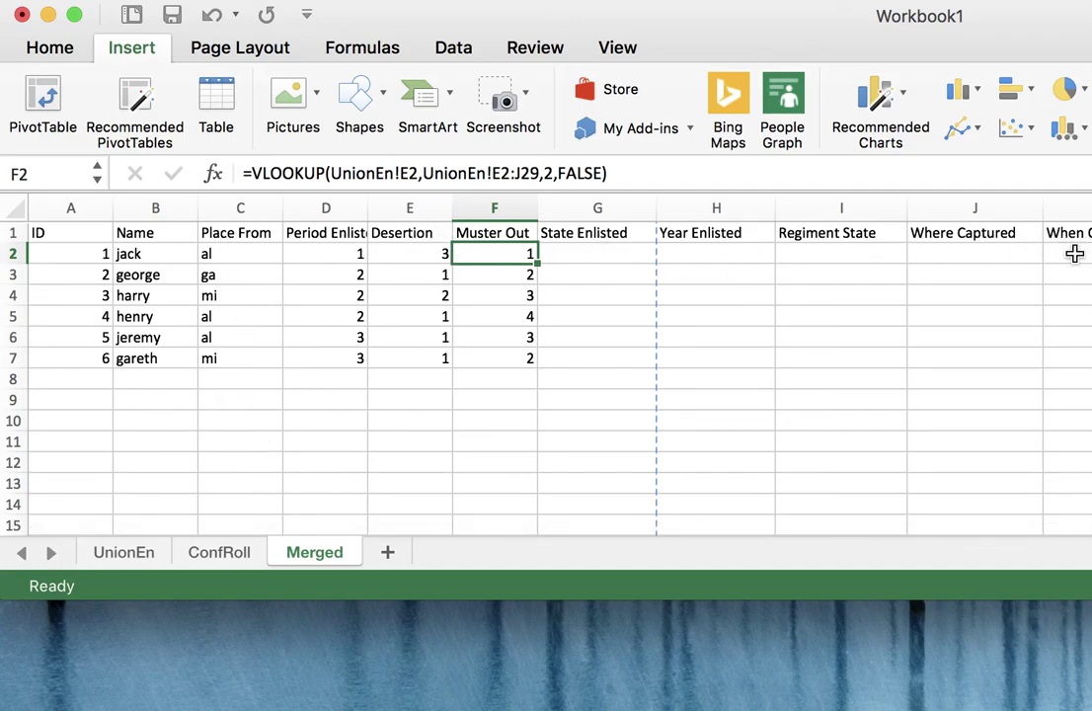
left_click(599, 253)
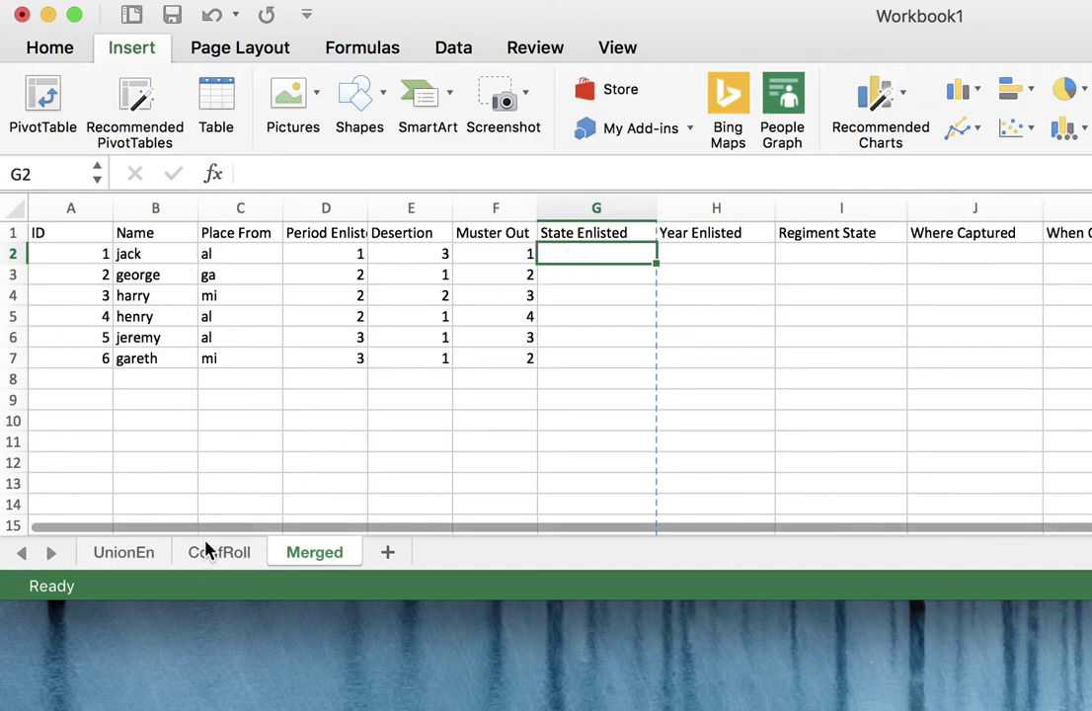
Step: Enter =VLOOKUP(ConfRoll!A2,ConfRoll!A2:F59,2,FALSE) in G2 to pull State Enlisted from ConfRoll
left_click(284, 173)
type("=")
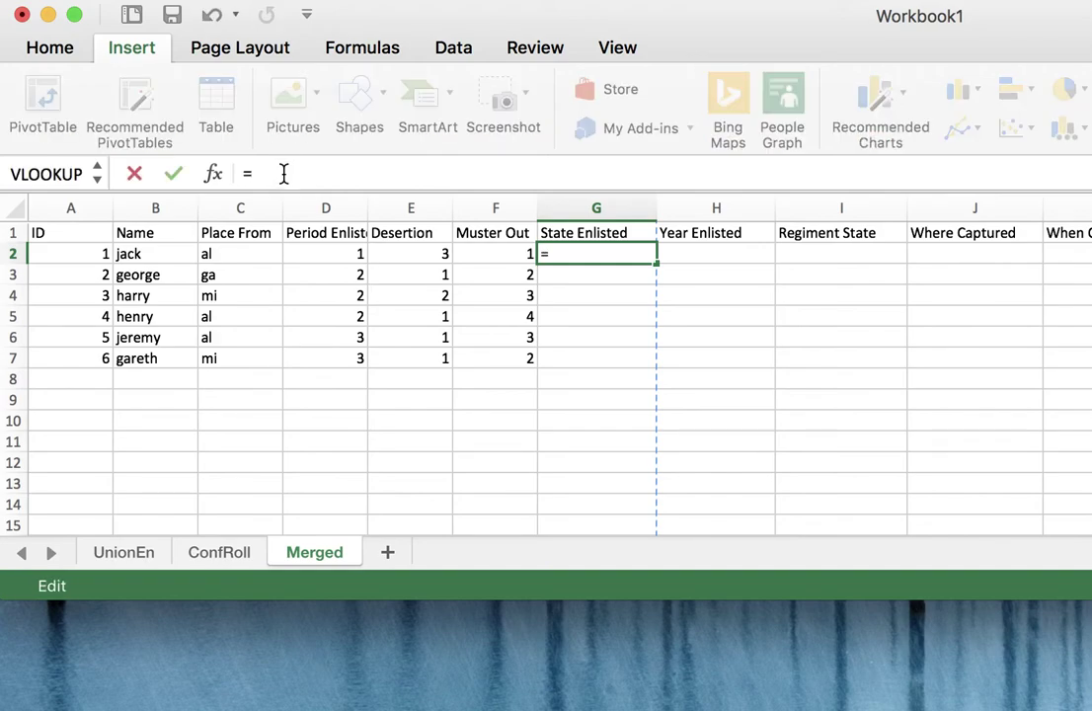
type("VL")
key("Tab")
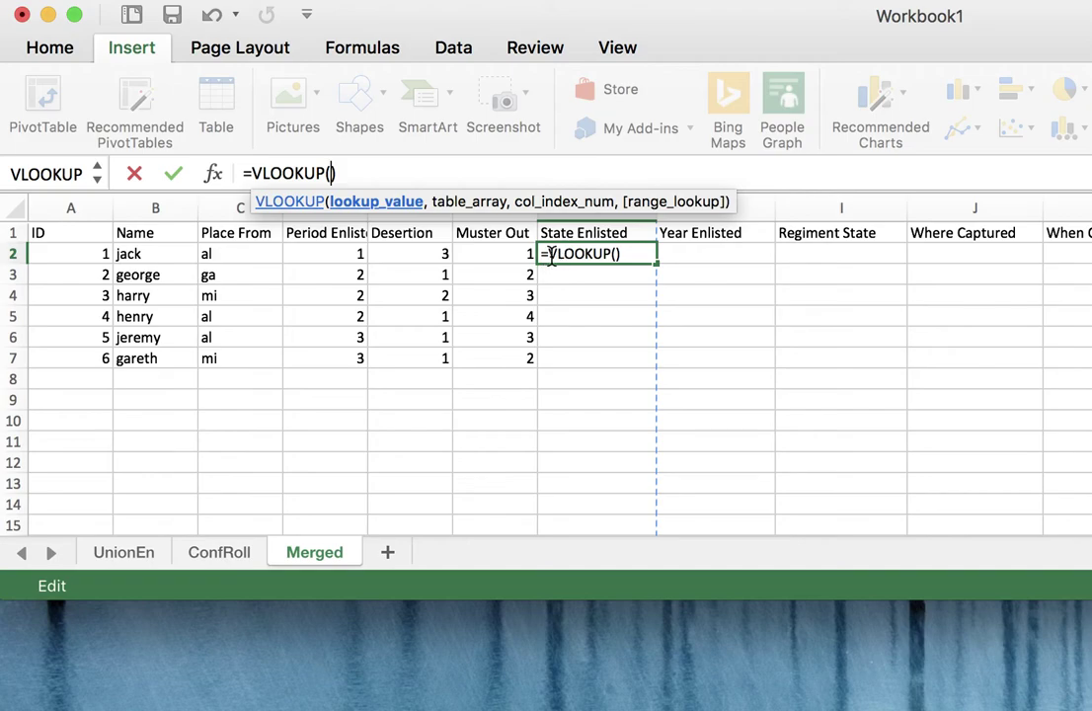
left_click(228, 555)
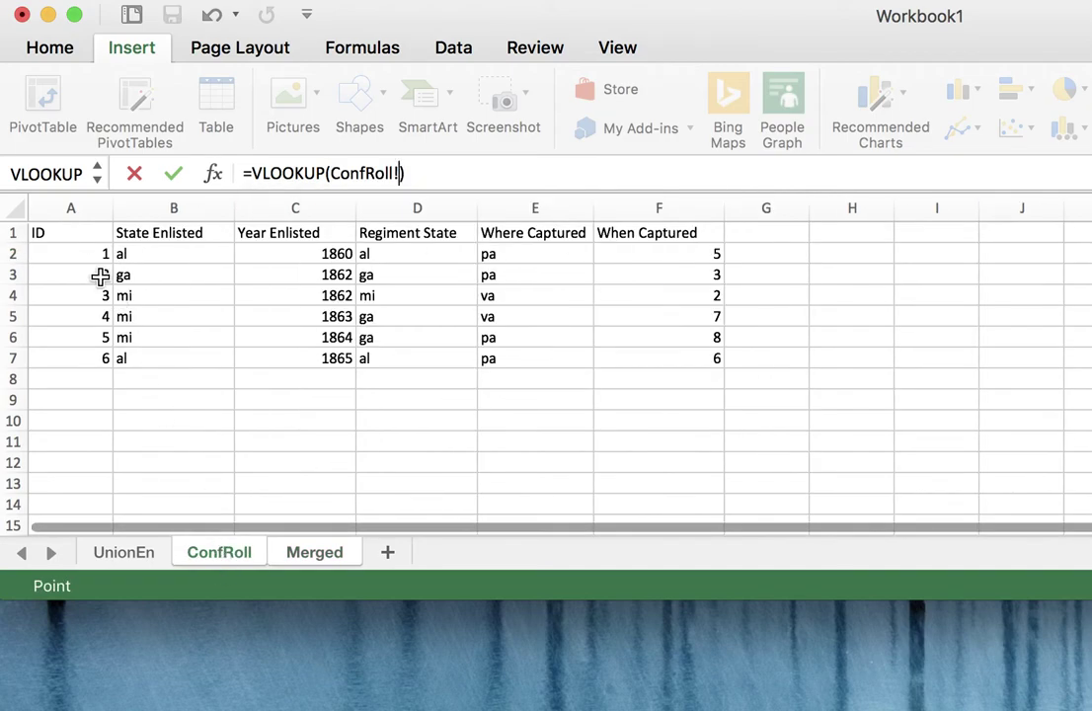
left_click(78, 255)
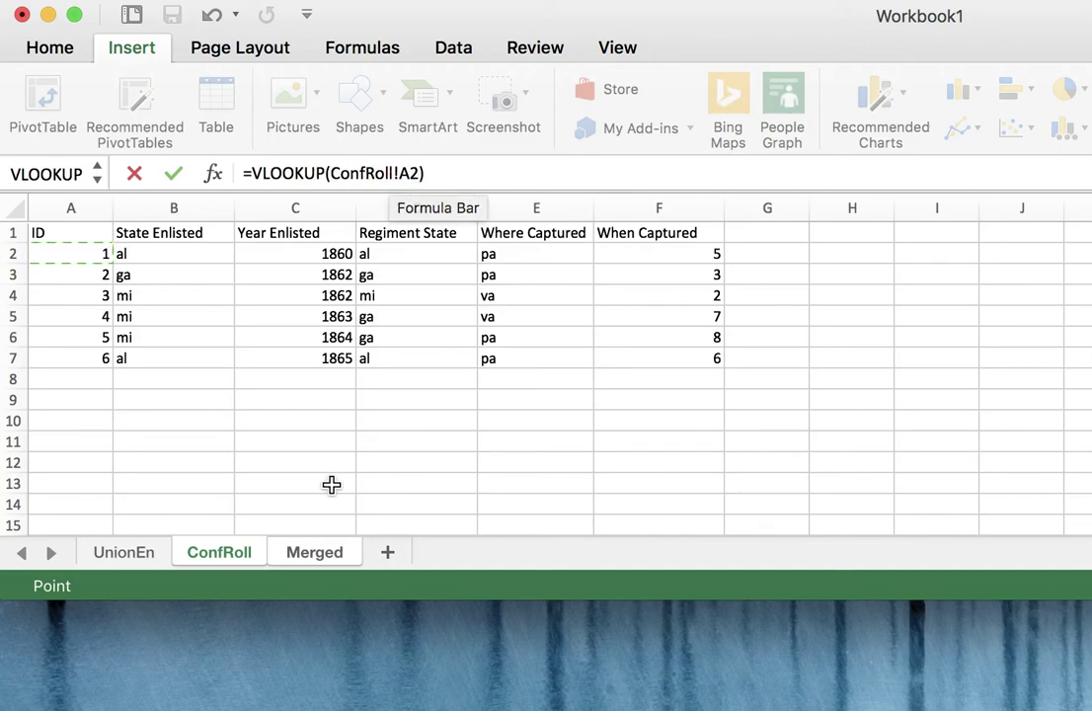
type(",")
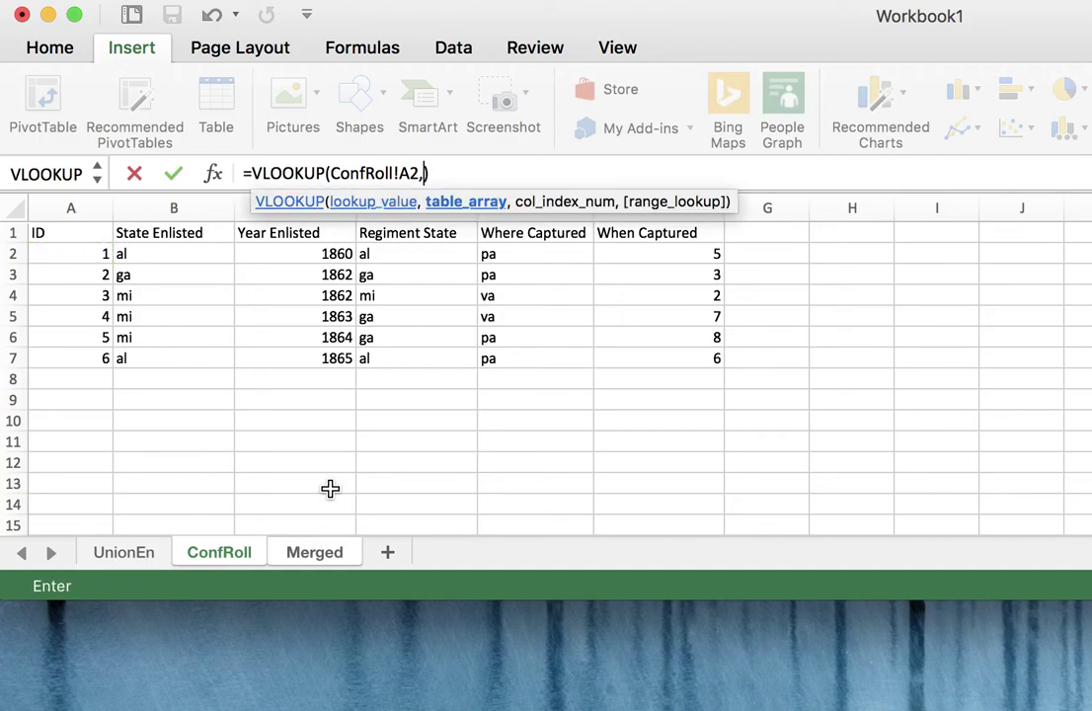
left_click_drag(79, 256, 659, 478)
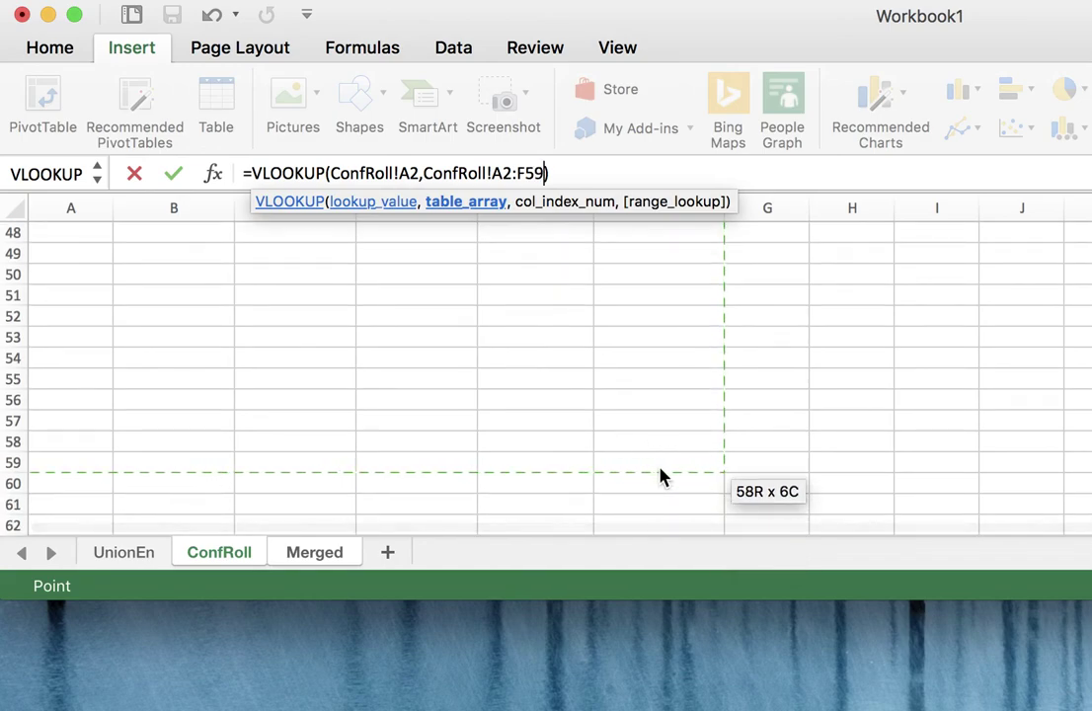
type(",")
scroll(534, 387, "up", 15)
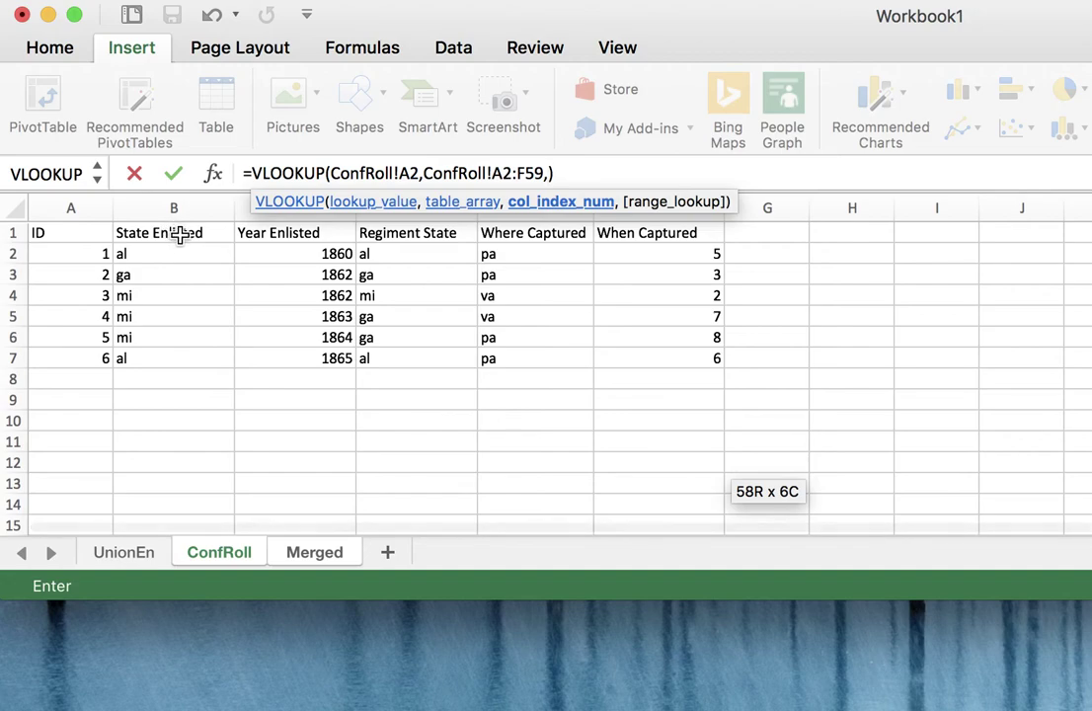
type("2")
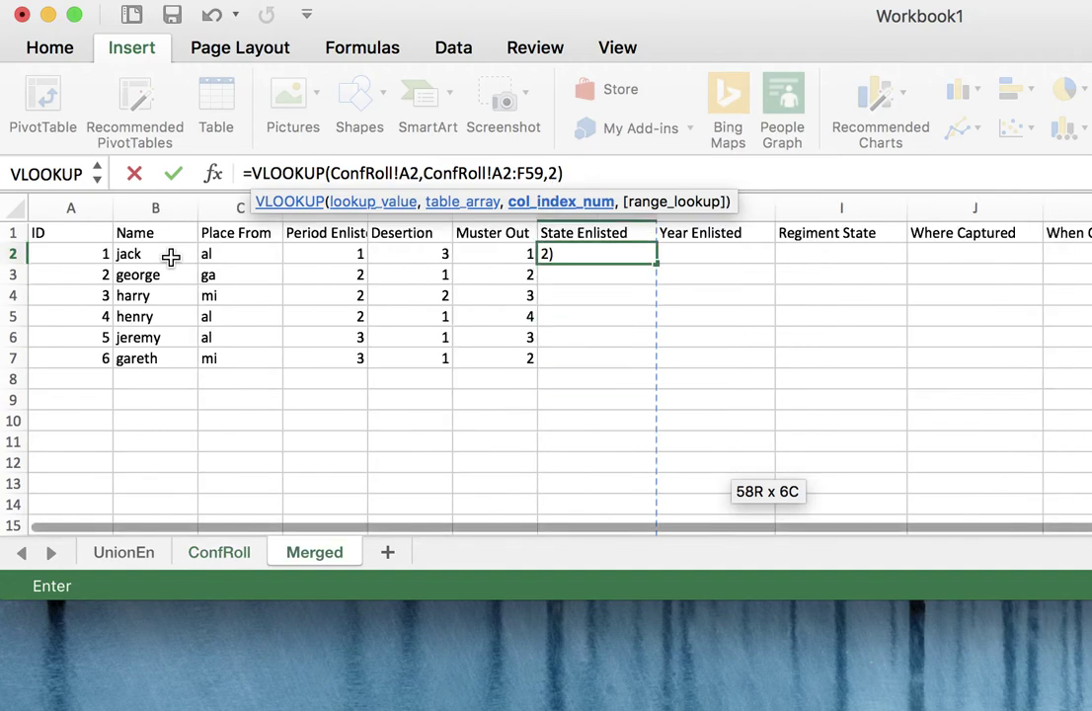
type(",")
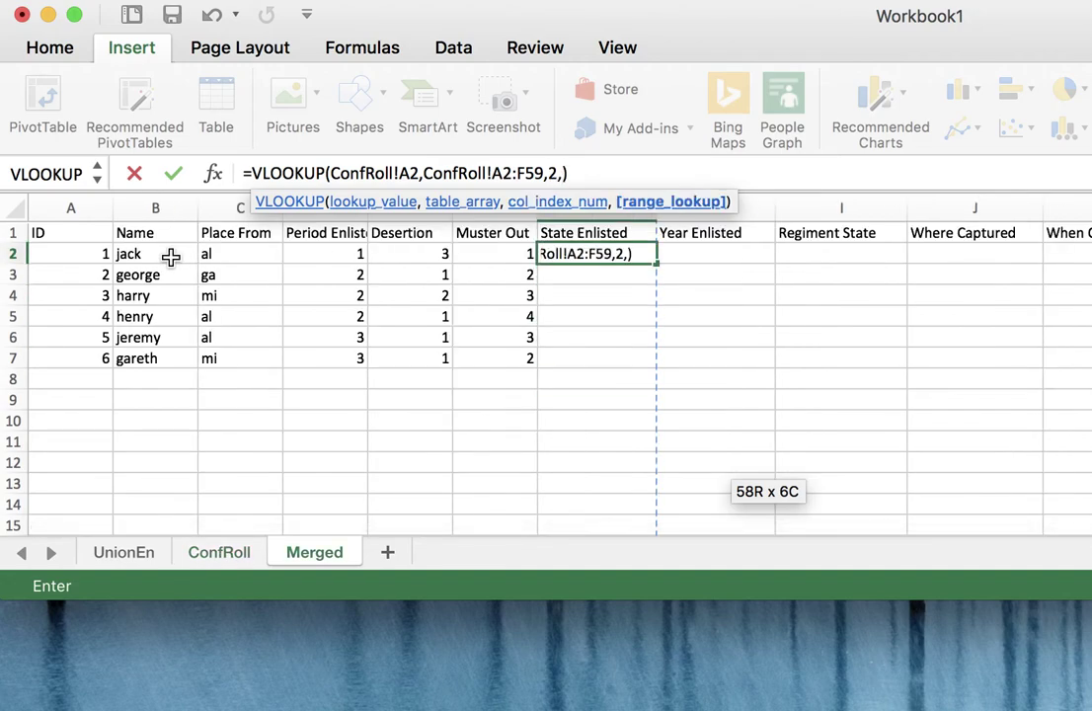
type("FALS")
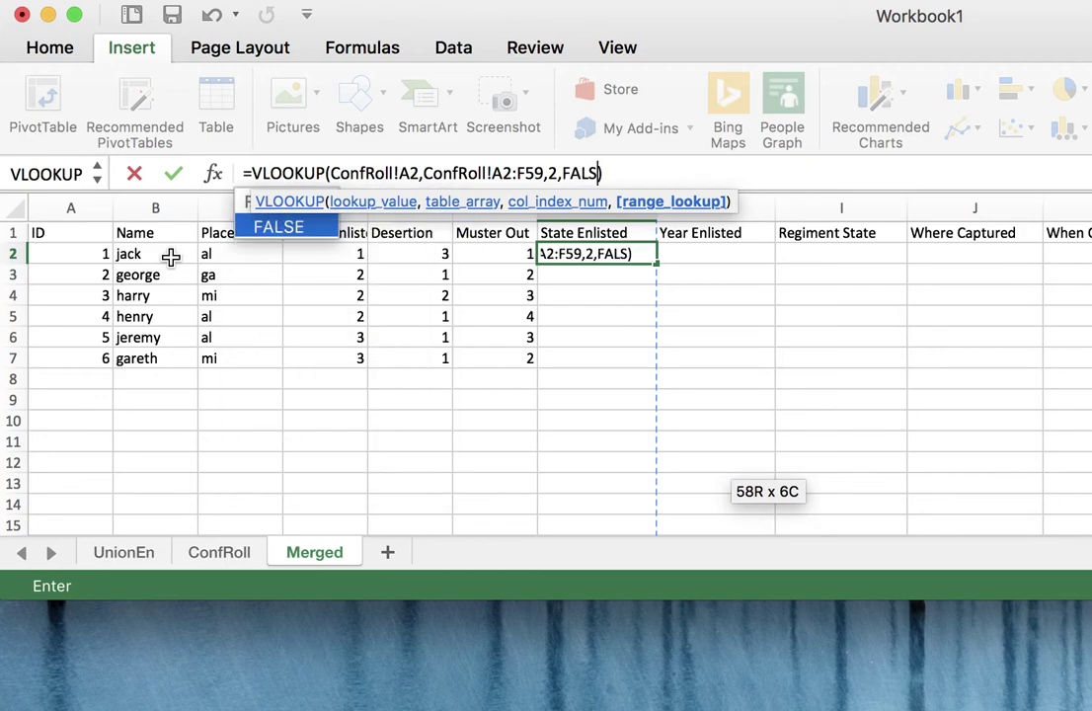
type("E")
key("Return")
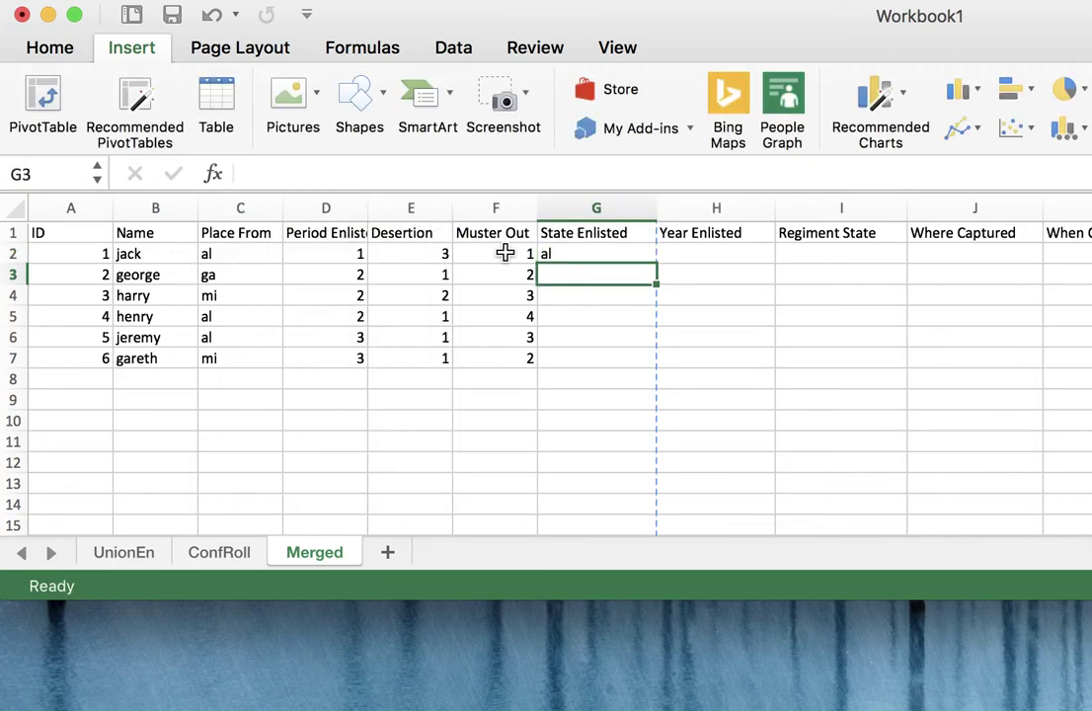
left_click(573, 254)
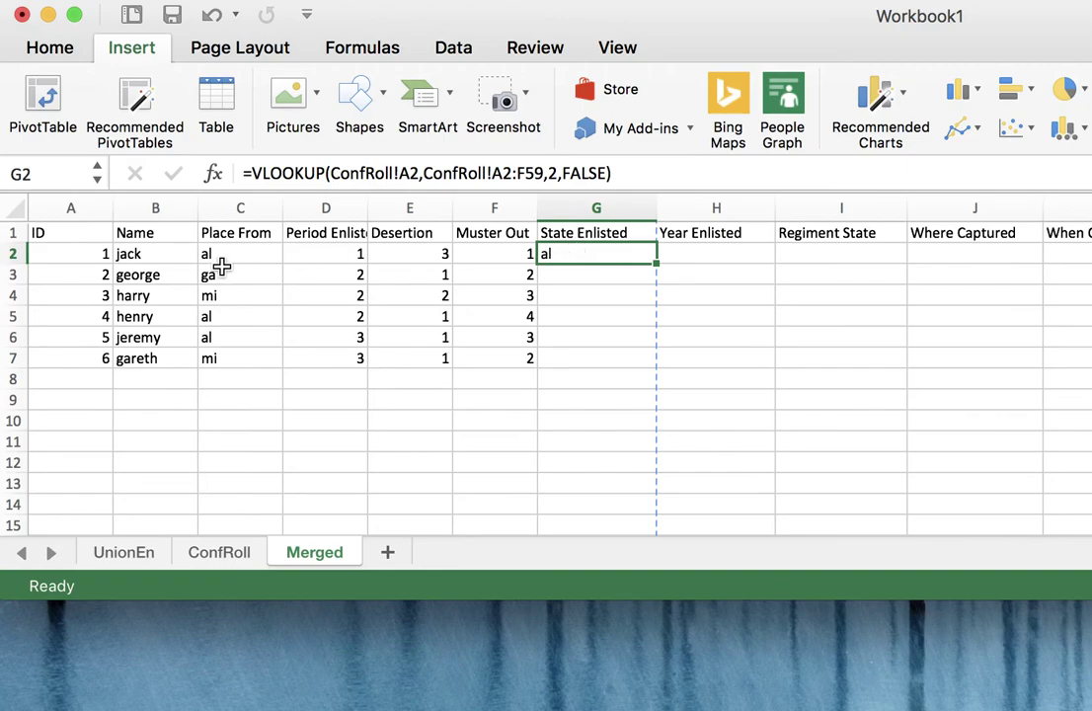
Step: Fill the State Enlisted lookup down to row 7 and copy it across row 2
left_click(207, 553)
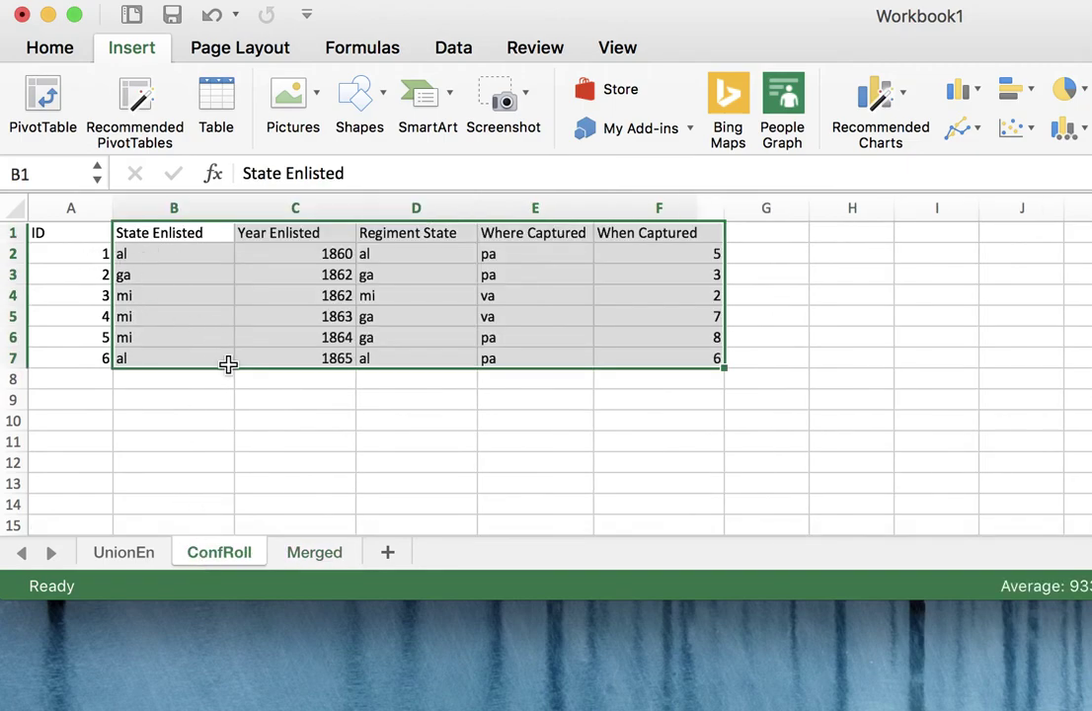
left_click(290, 555)
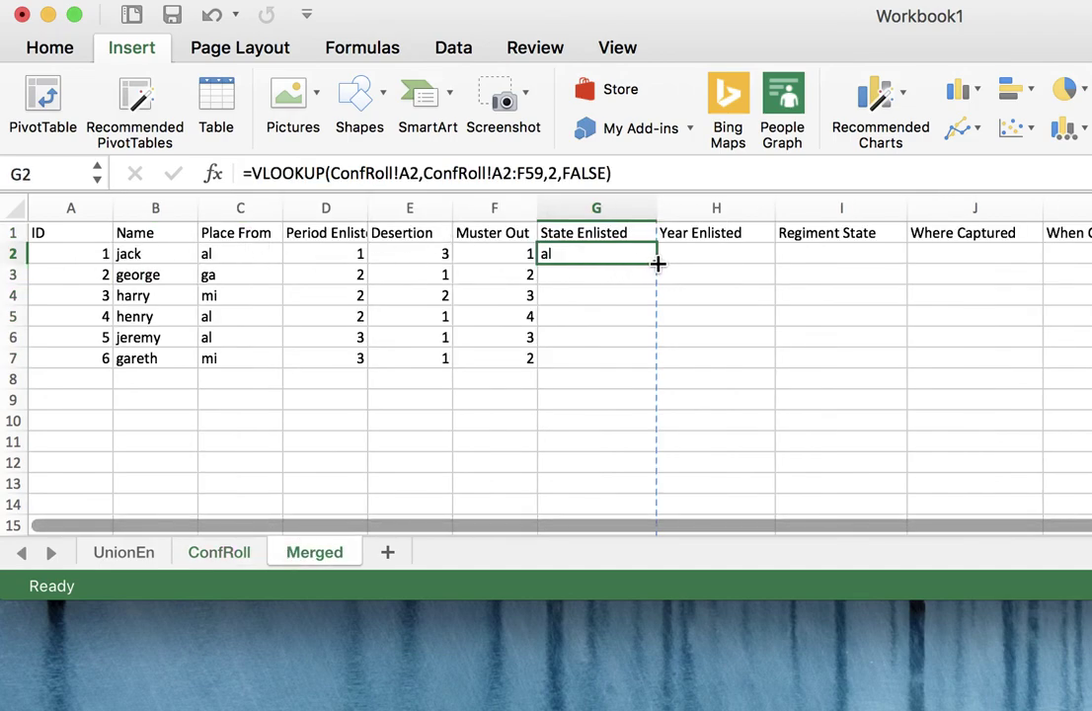
left_click_drag(657, 264, 650, 362)
left_click(629, 256)
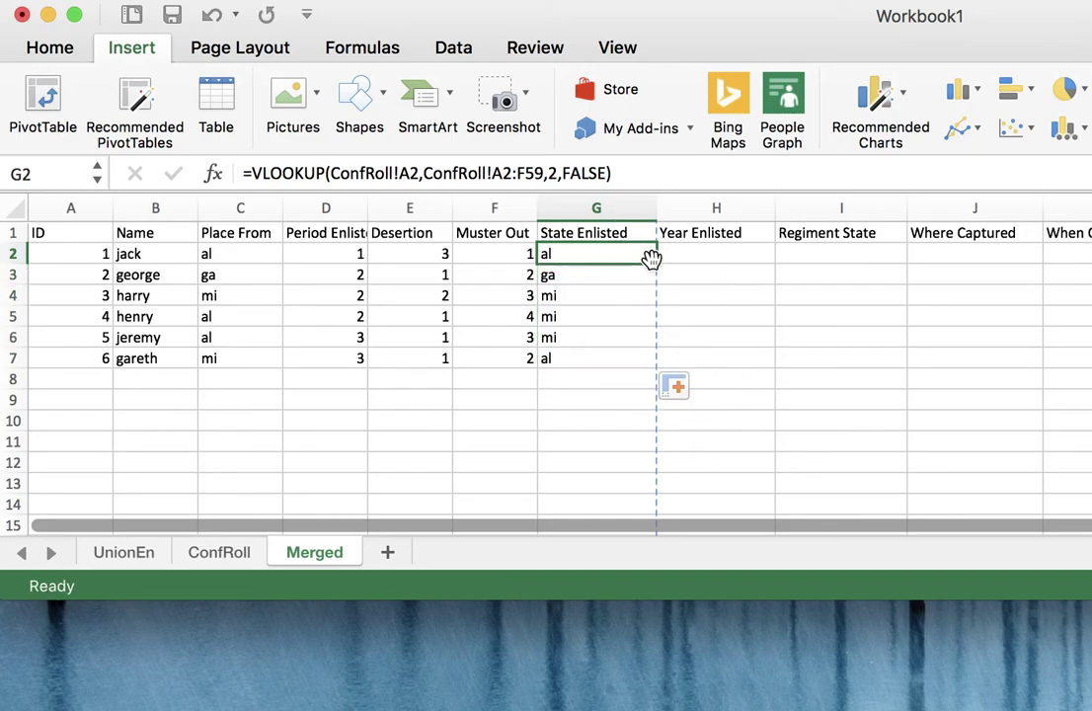
left_click_drag(656, 263, 1086, 254)
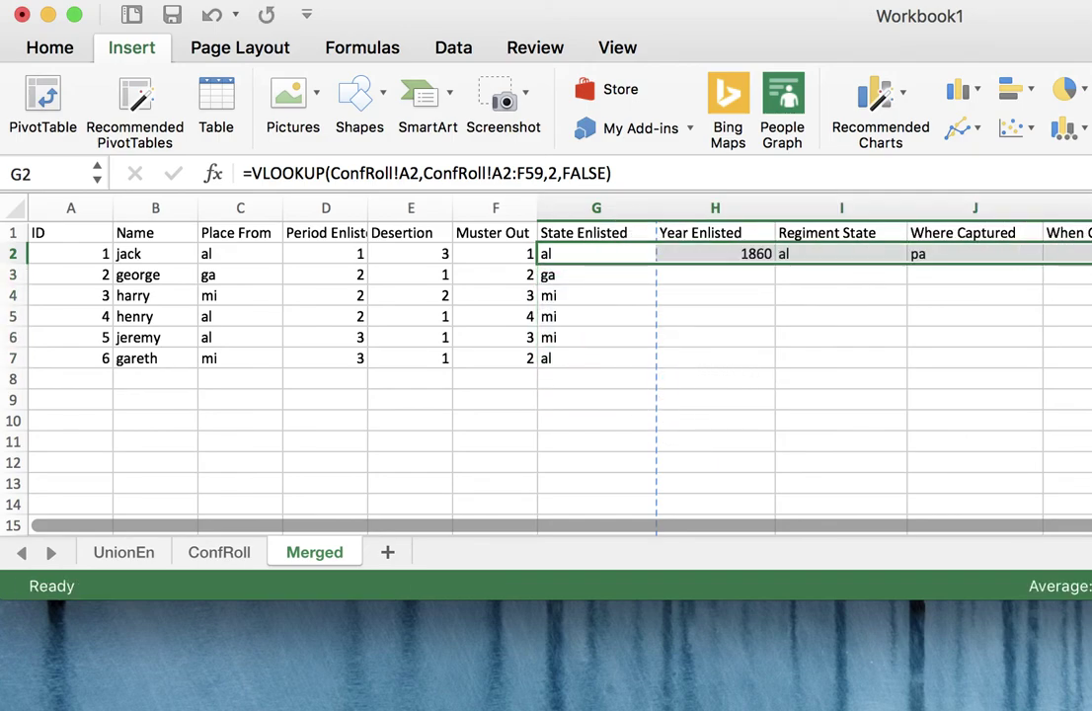
Step: Fill the Year Enlisted, Regiment State, Where Captured and column K lookups down to row 7
left_click(725, 254)
left_click_drag(775, 265, 771, 365)
left_click(867, 257)
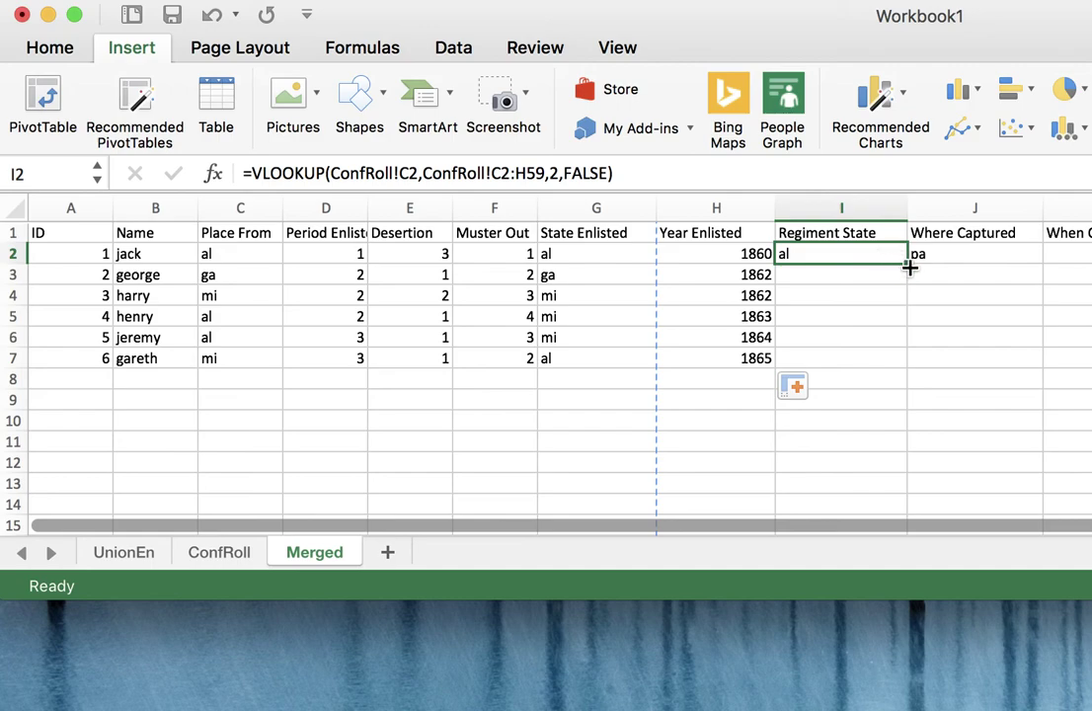
left_click_drag(910, 266, 907, 365)
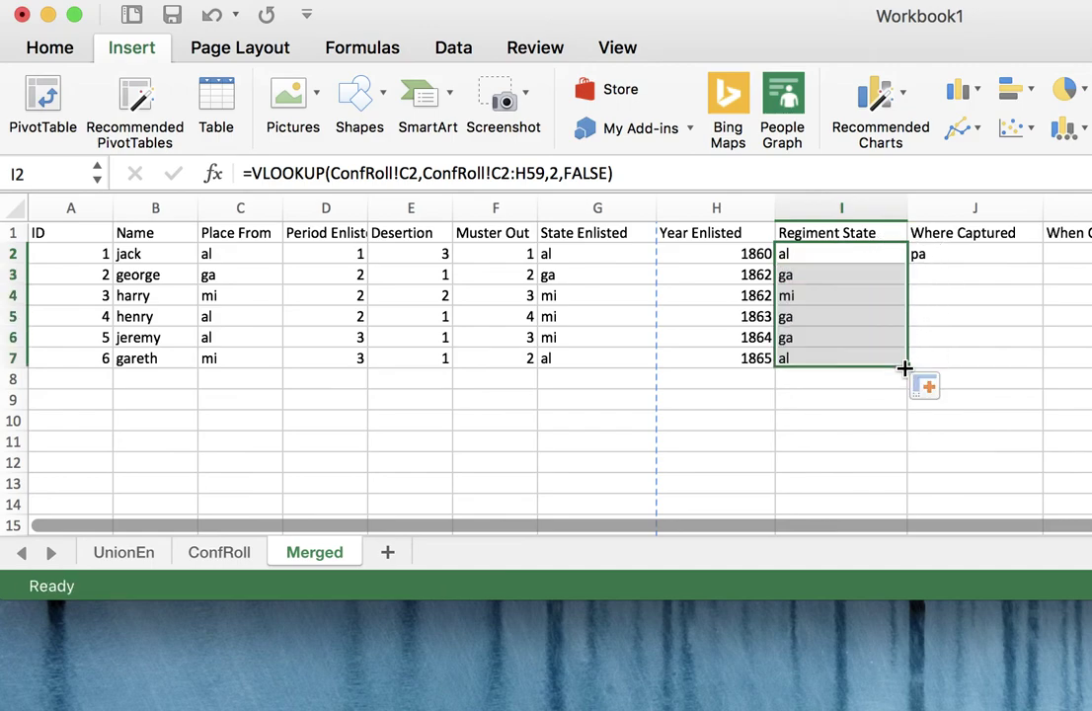
left_click(958, 256)
left_click_drag(1043, 265, 1042, 369)
left_click(1076, 253)
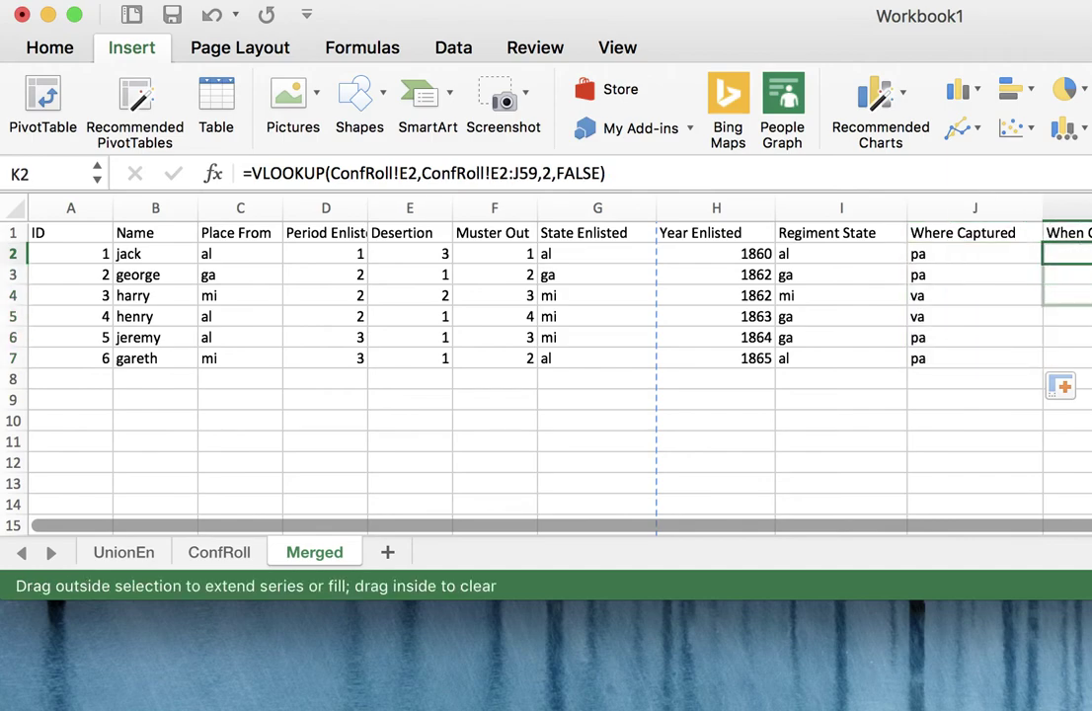
left_click_drag(1086, 306, 1086, 365)
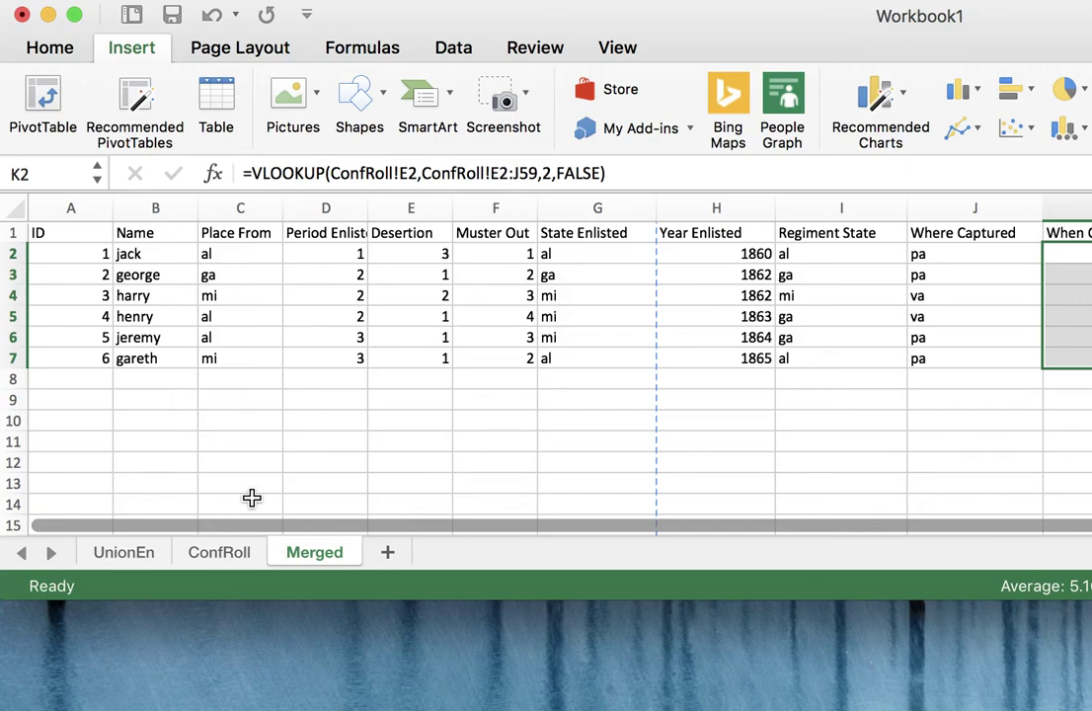
Step: Compare the Merged sheet's values against the ConfRoll source data
left_click(217, 556)
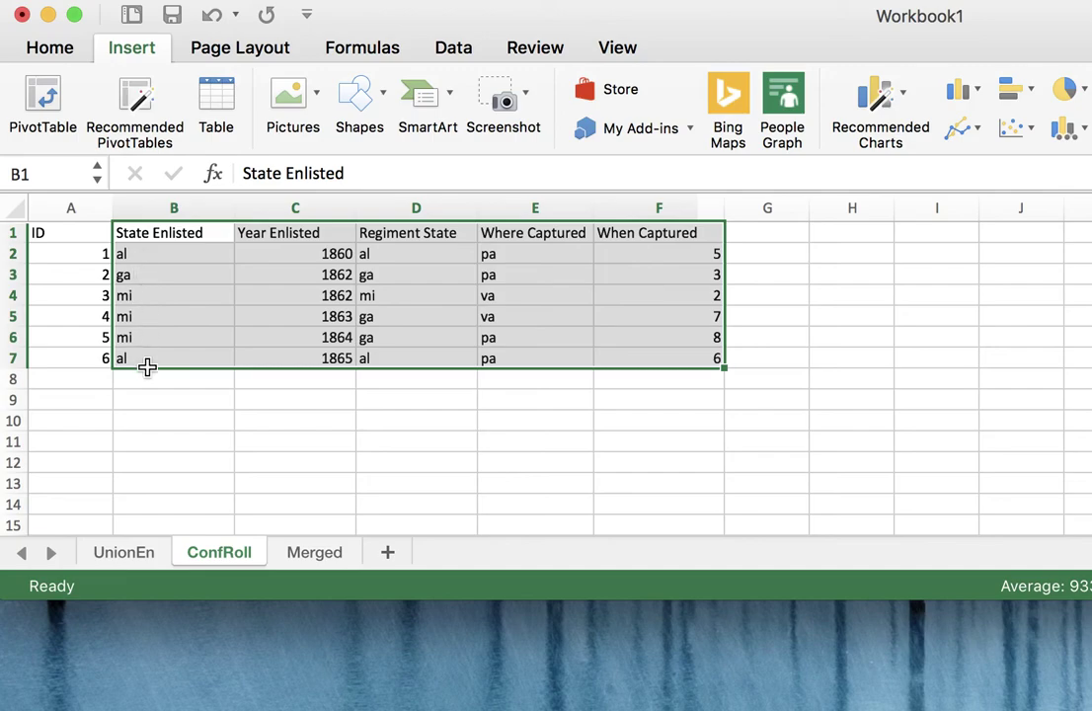
left_click(295, 555)
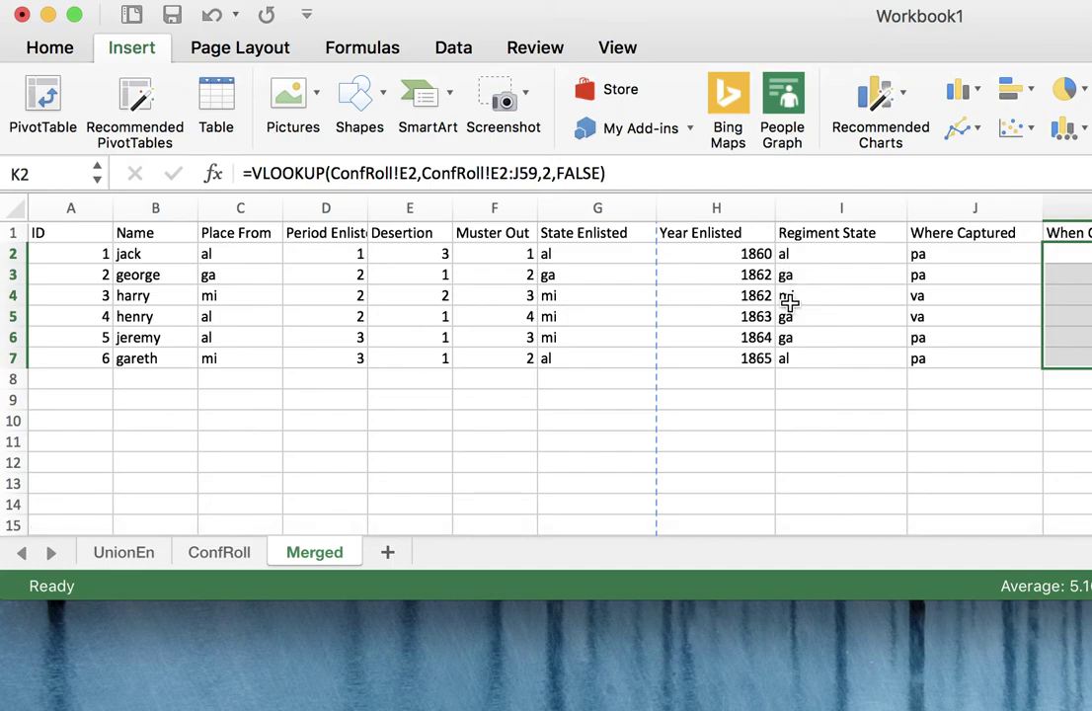
left_click(226, 556)
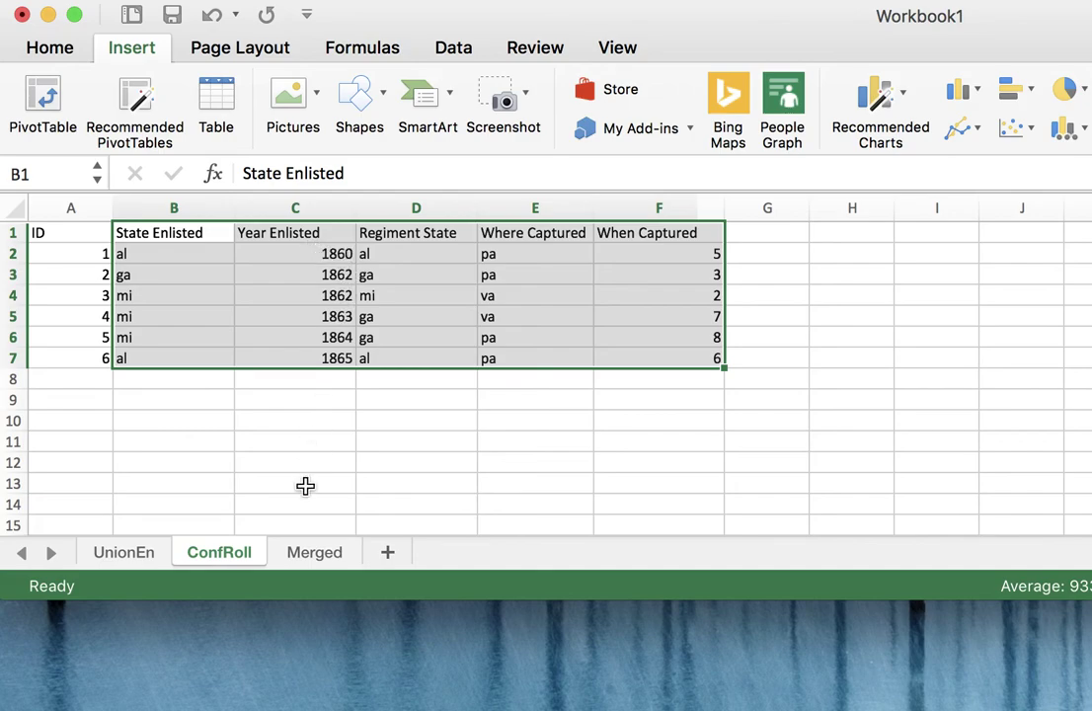
left_click(306, 557)
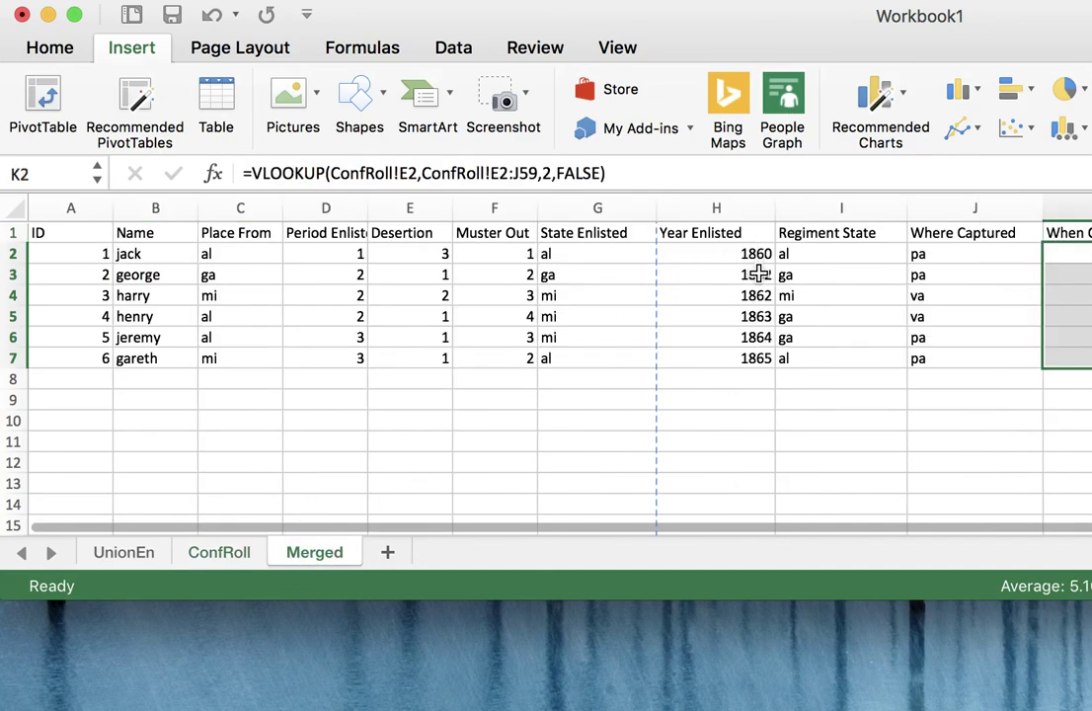
Step: Inspect the I5 Regiment State lookup (ga for ID 4) without changing it, then check D3 against UnionEn
left_click(881, 309)
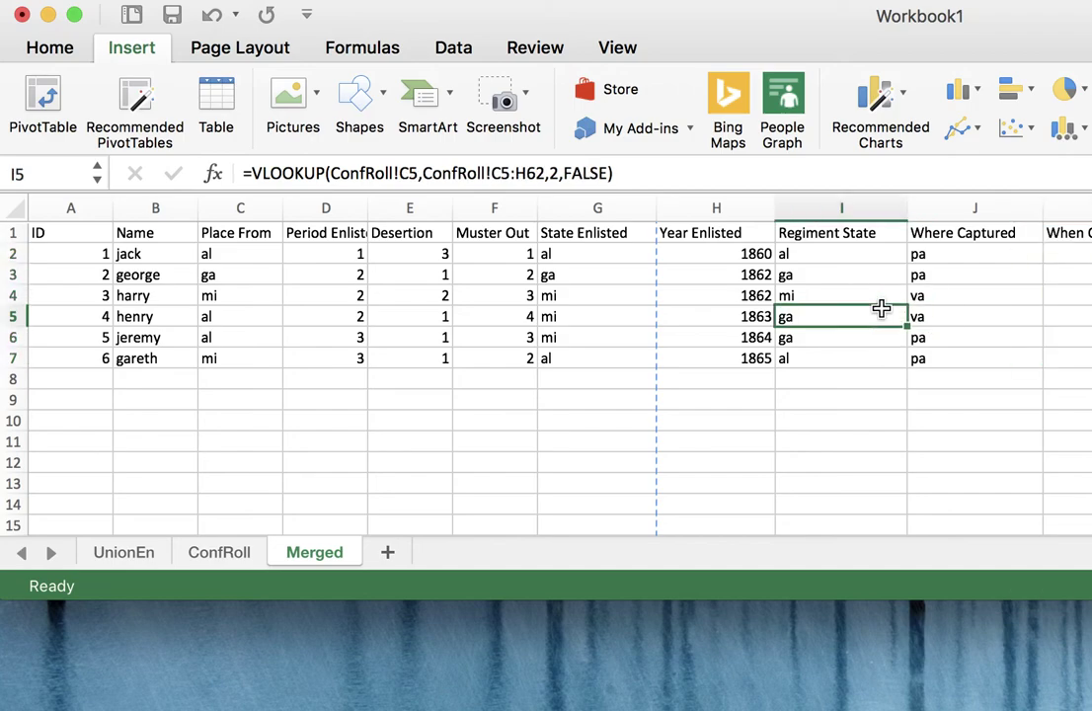
left_click_drag(631, 173, 565, 103)
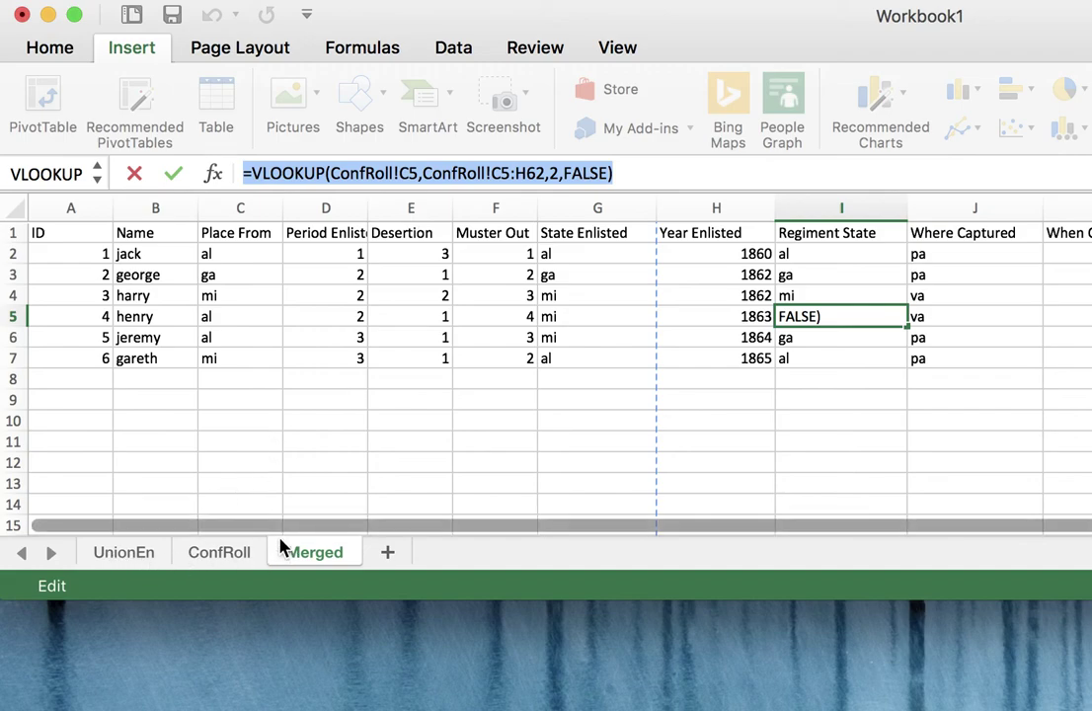
left_click(131, 553)
left_click(212, 553)
left_click(288, 553)
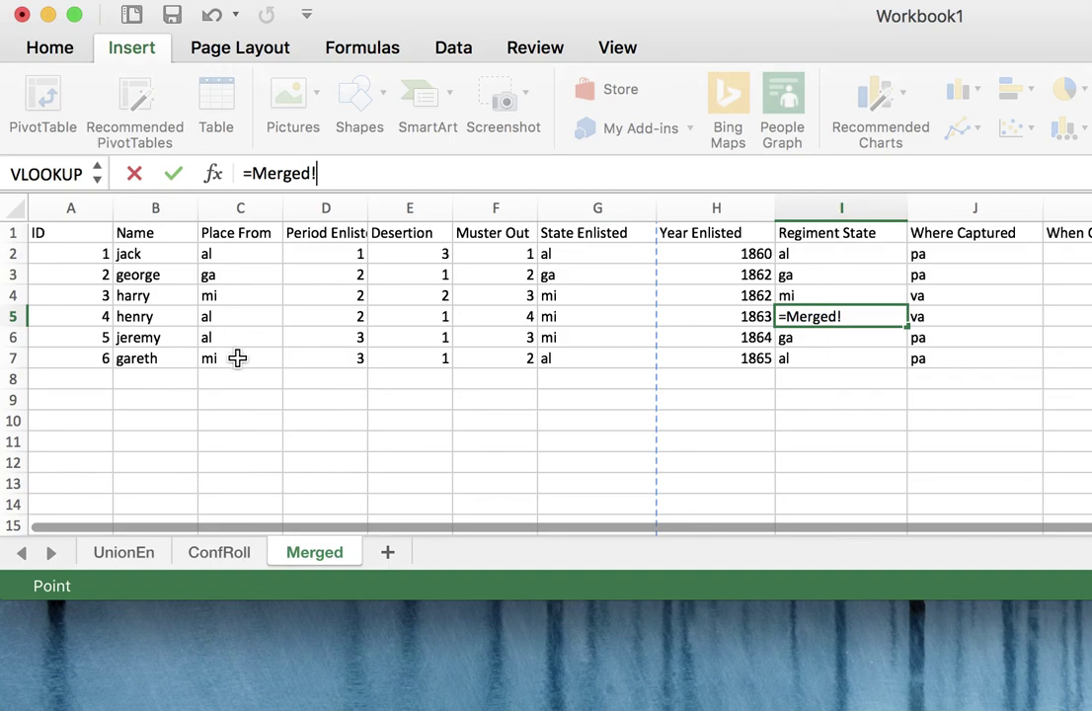
key("Escape")
left_click(317, 280)
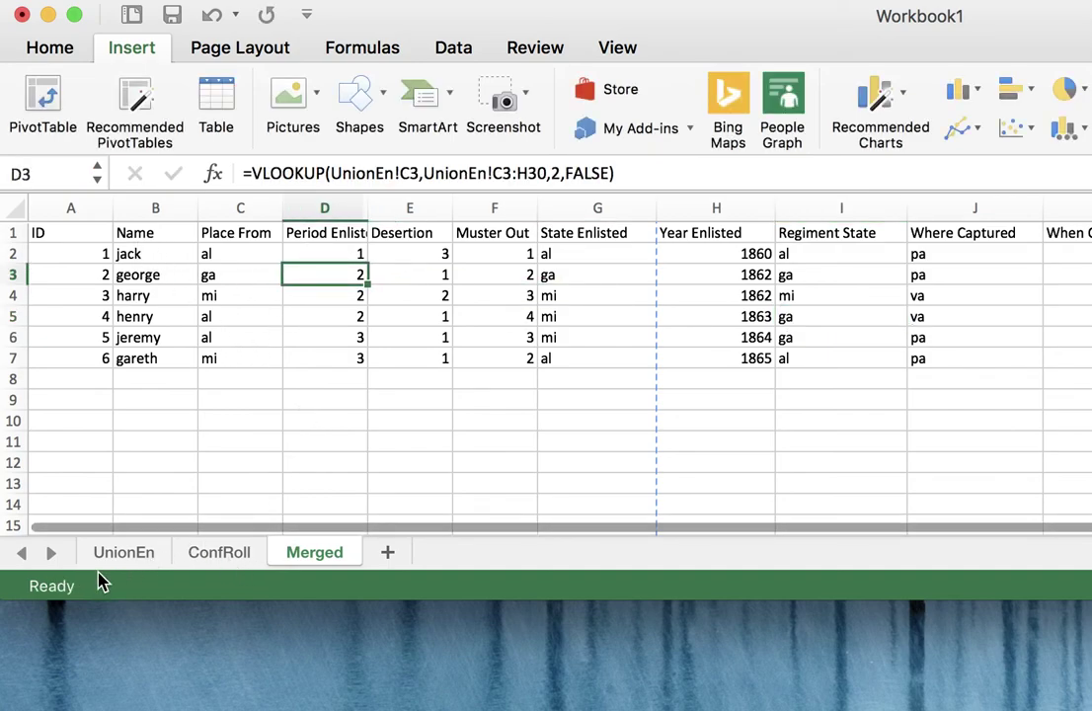
left_click(139, 549)
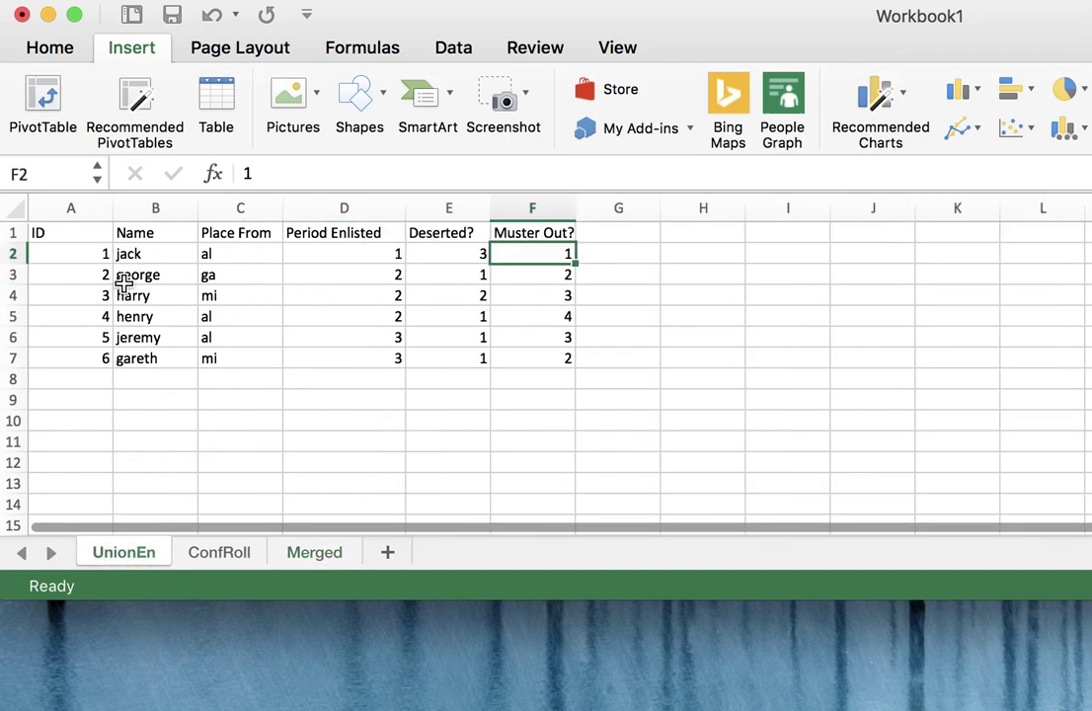
Step: Cross-check ID 2's State Enlisted and Period Enlisted value 2 against ConfRoll and UnionEn
left_click(245, 560)
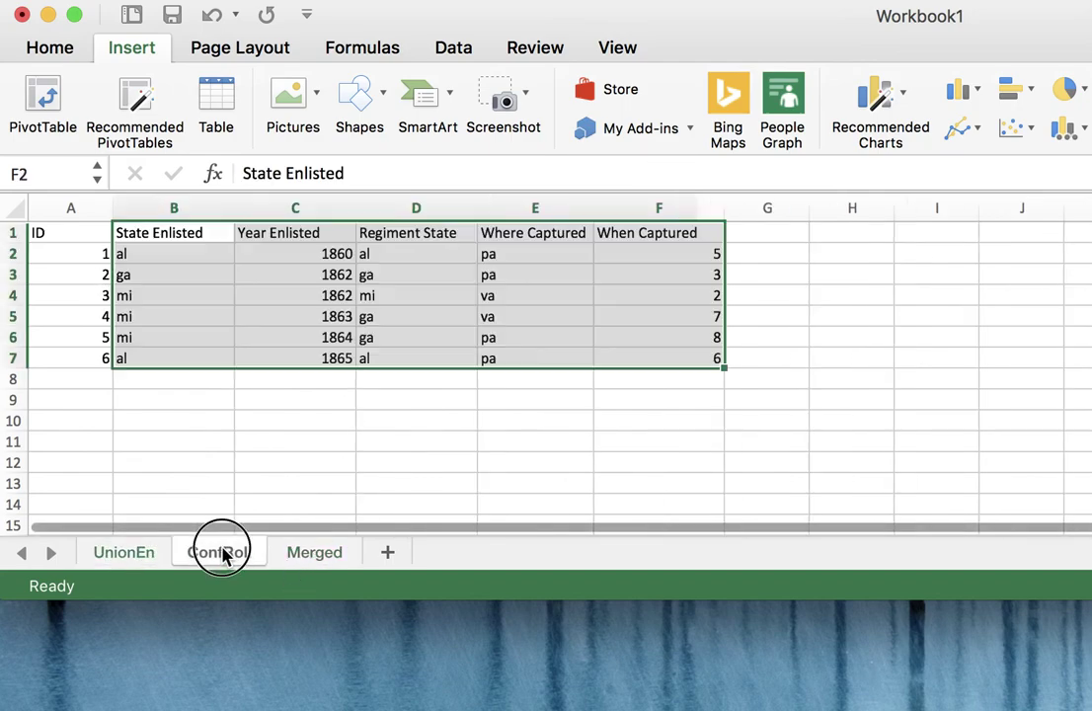
left_click(123, 555)
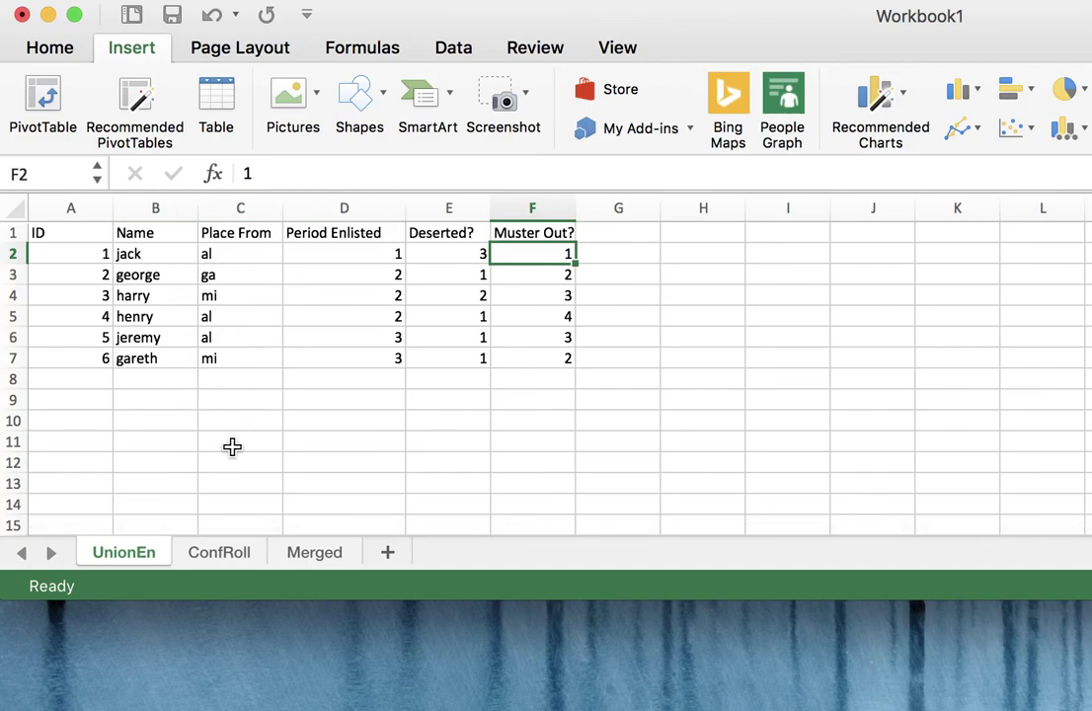
left_click(215, 560)
left_click(145, 281)
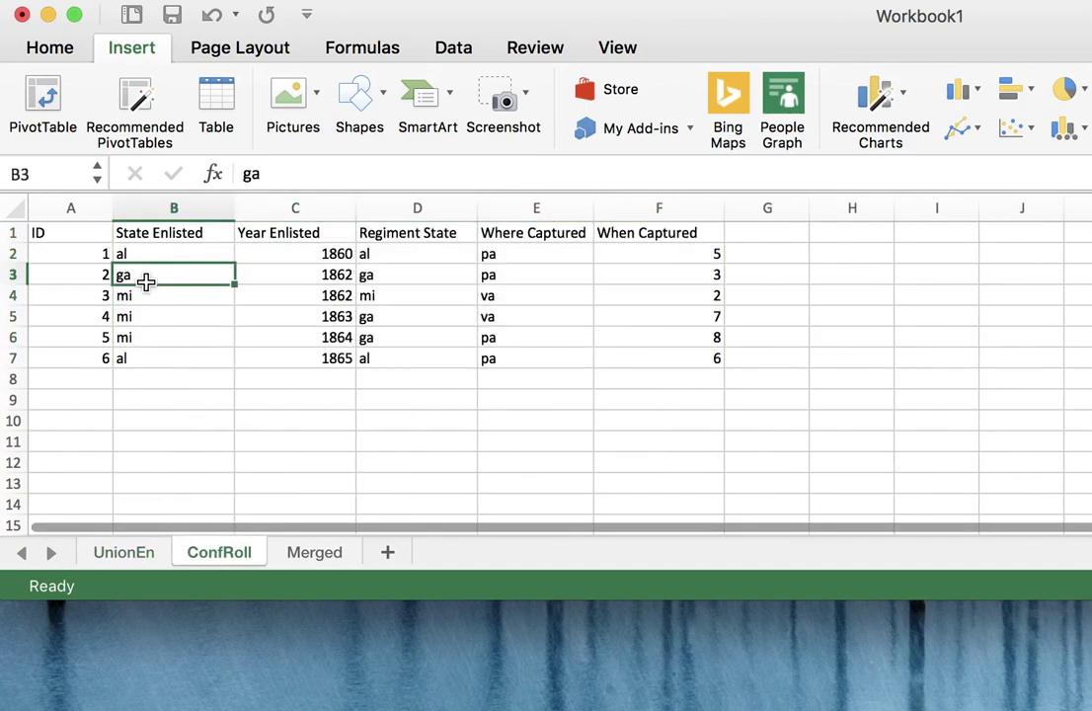
left_click(315, 555)
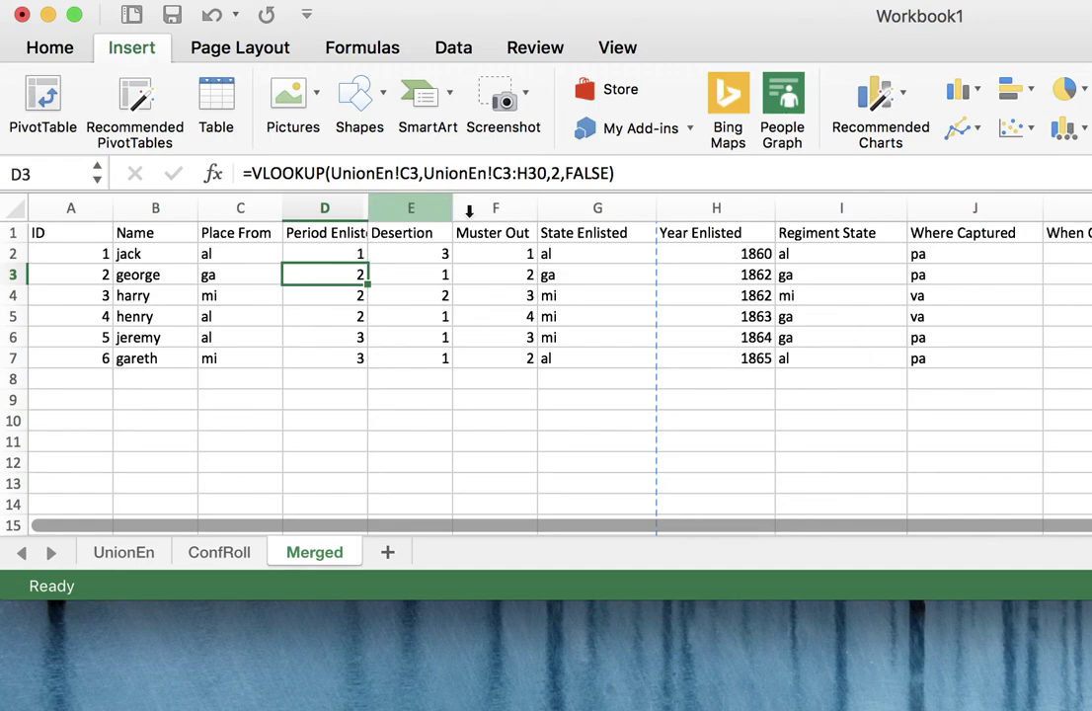
left_click(223, 557)
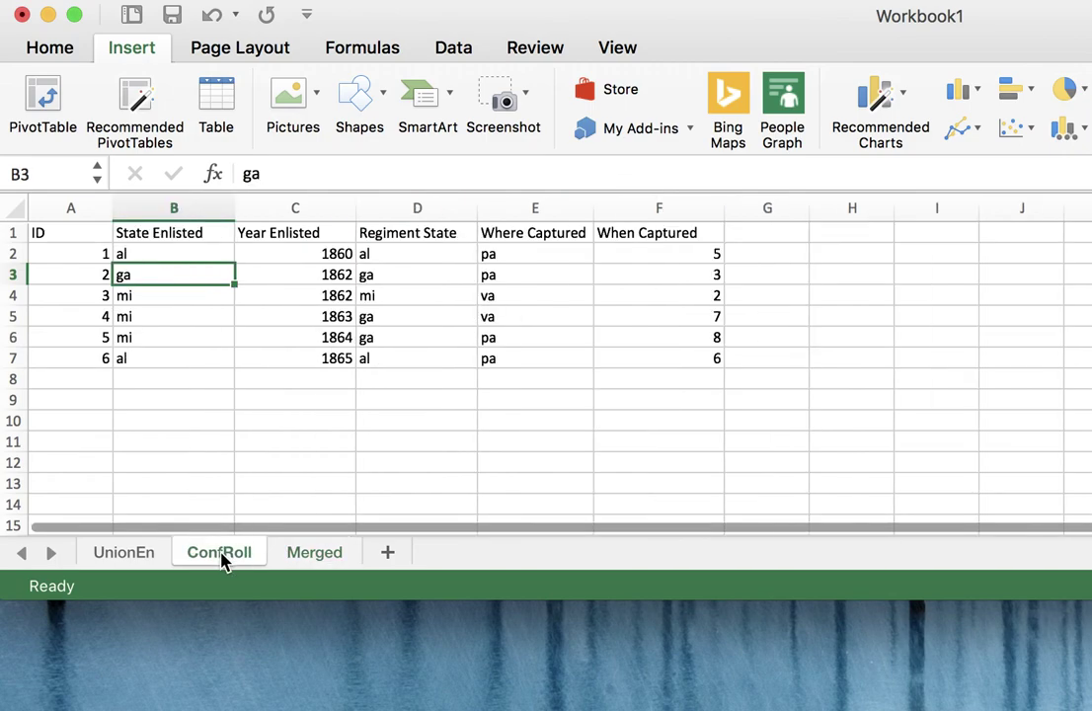
left_click(116, 559)
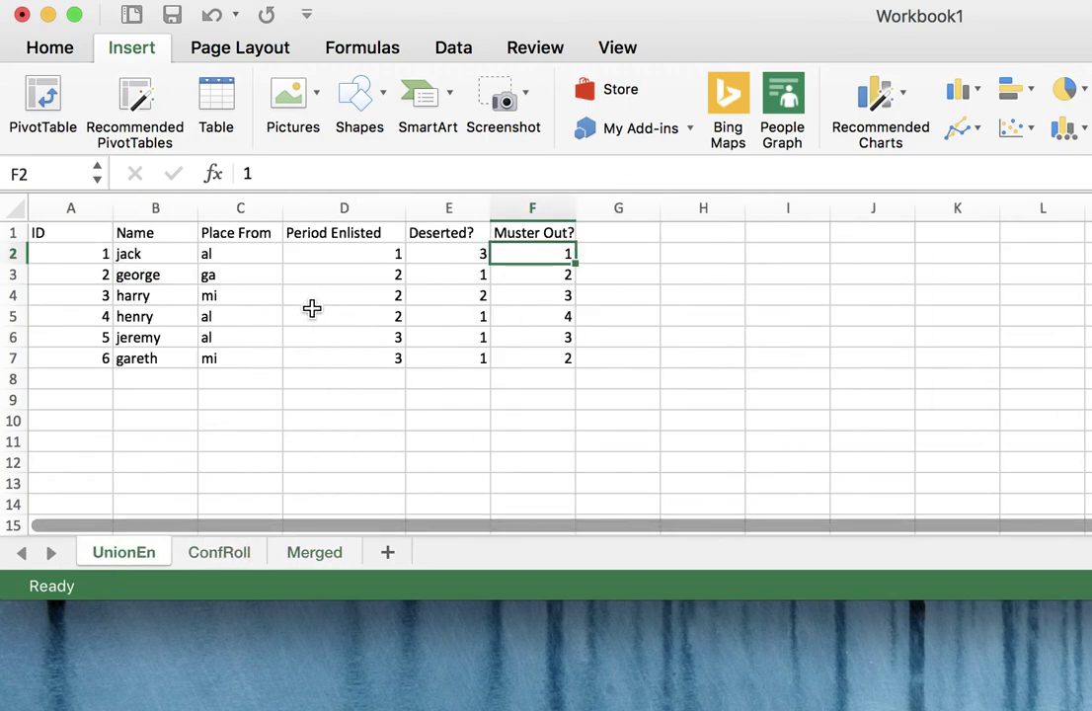
left_click(307, 560)
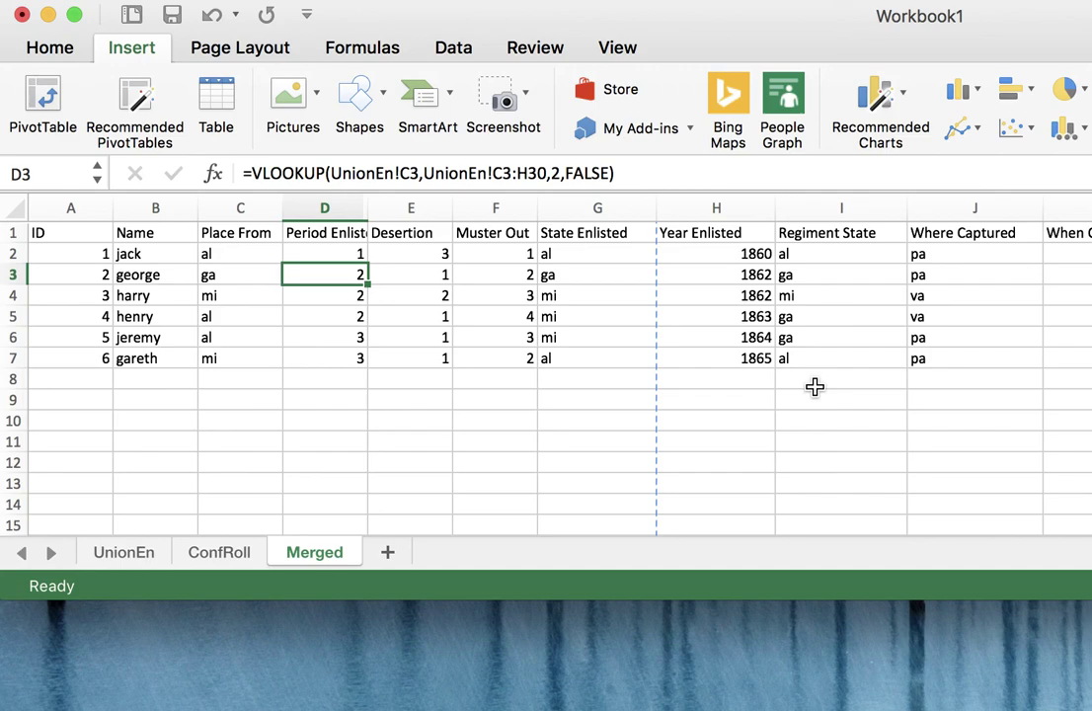
Step: Switch from Excel to QuickTime Player with Cmd+Tab
key("super+Tab")
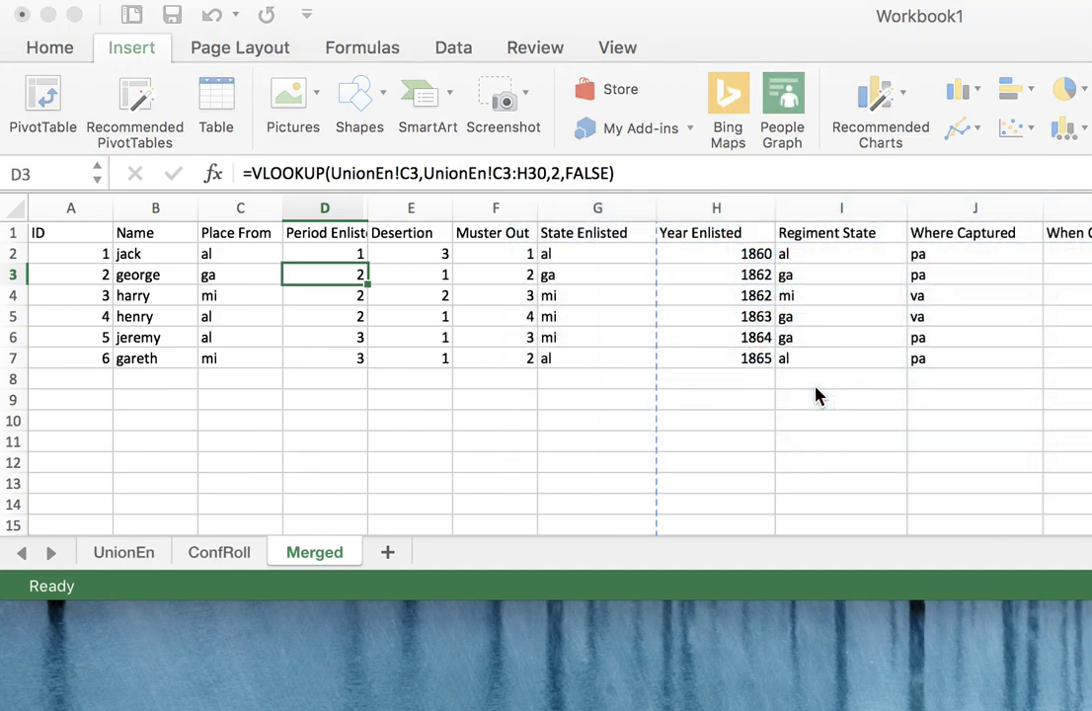